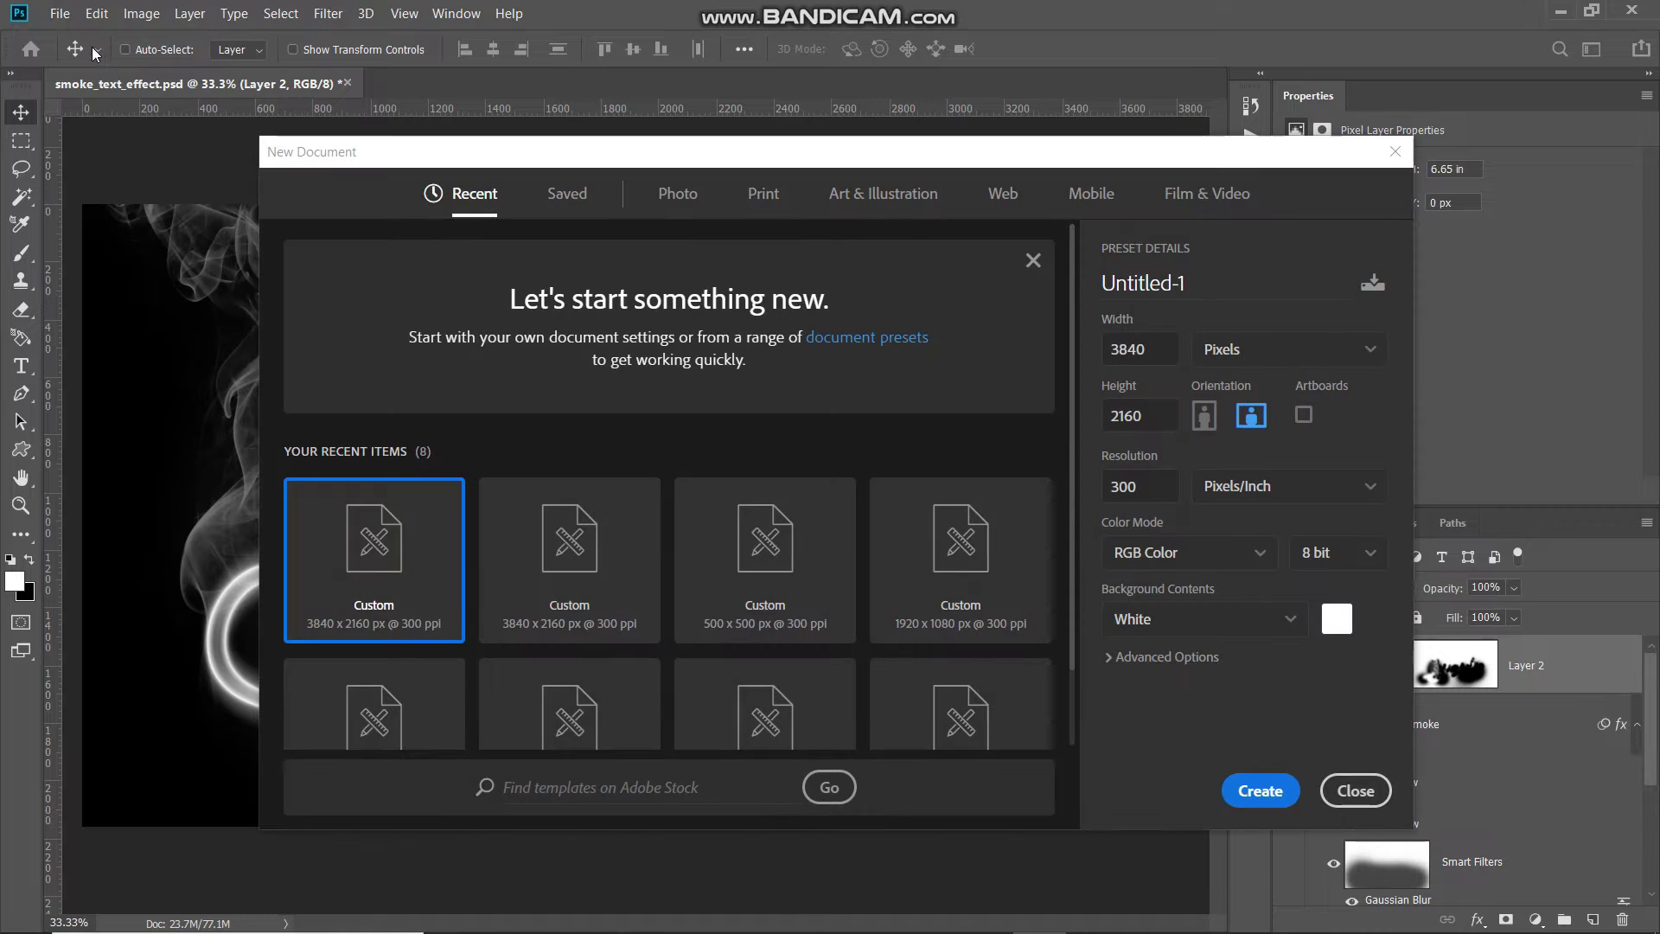
- Create a new white RGB document of 3840 x 2160 pixels at 300 pixels/inch
click(1171, 338)
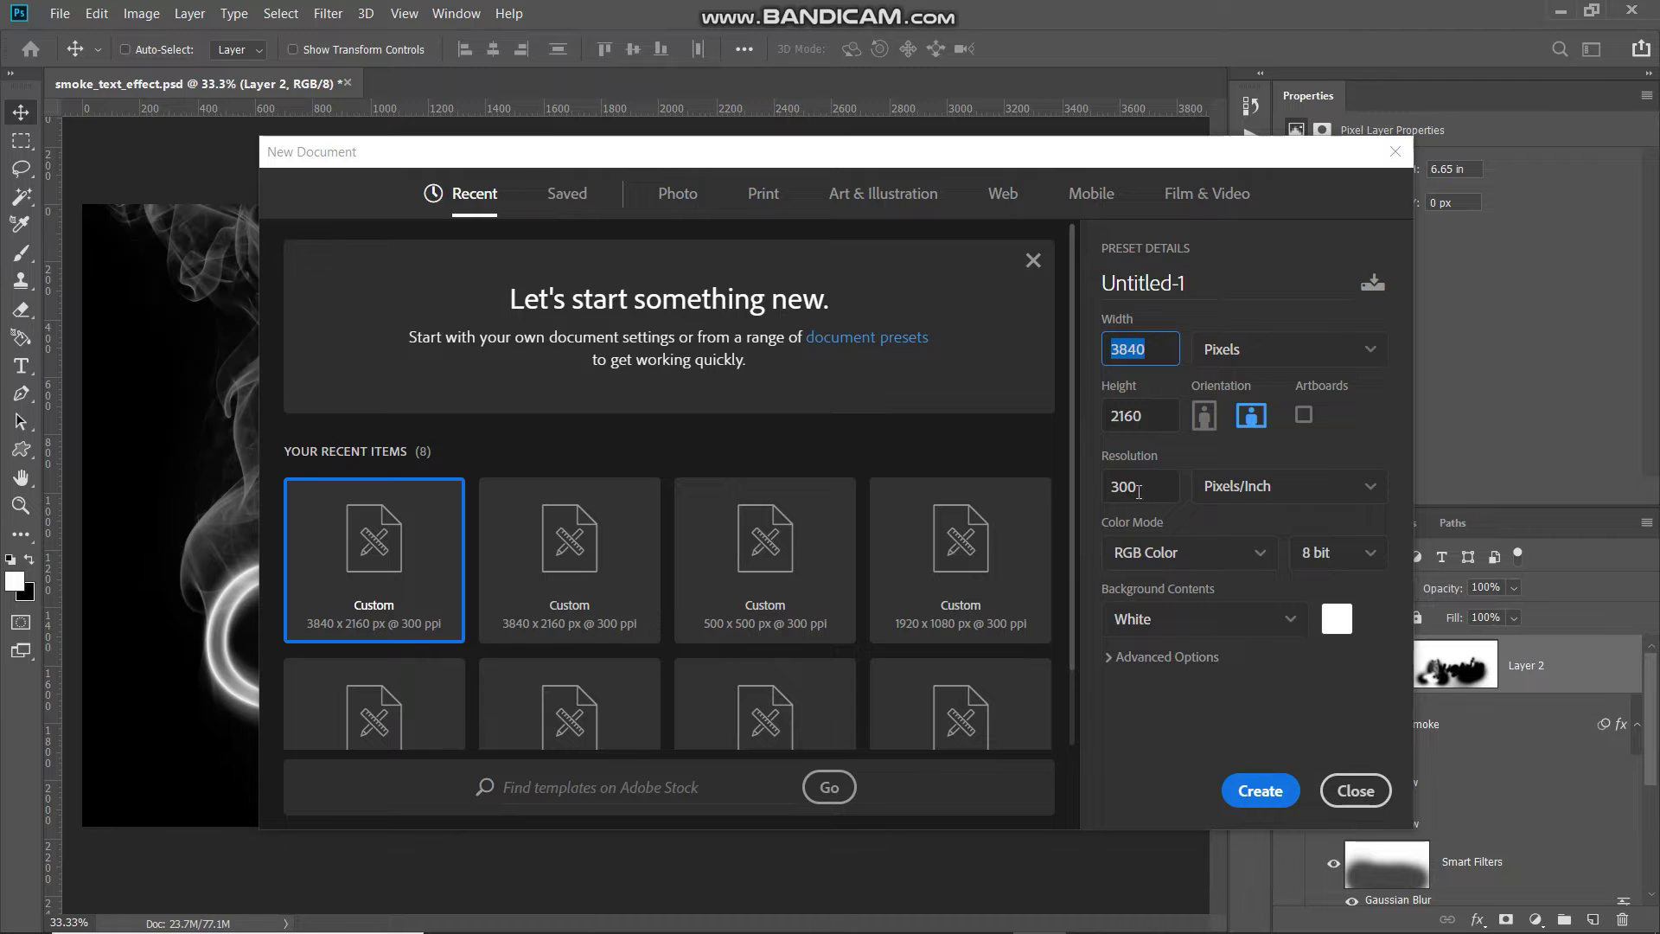
click(1149, 417)
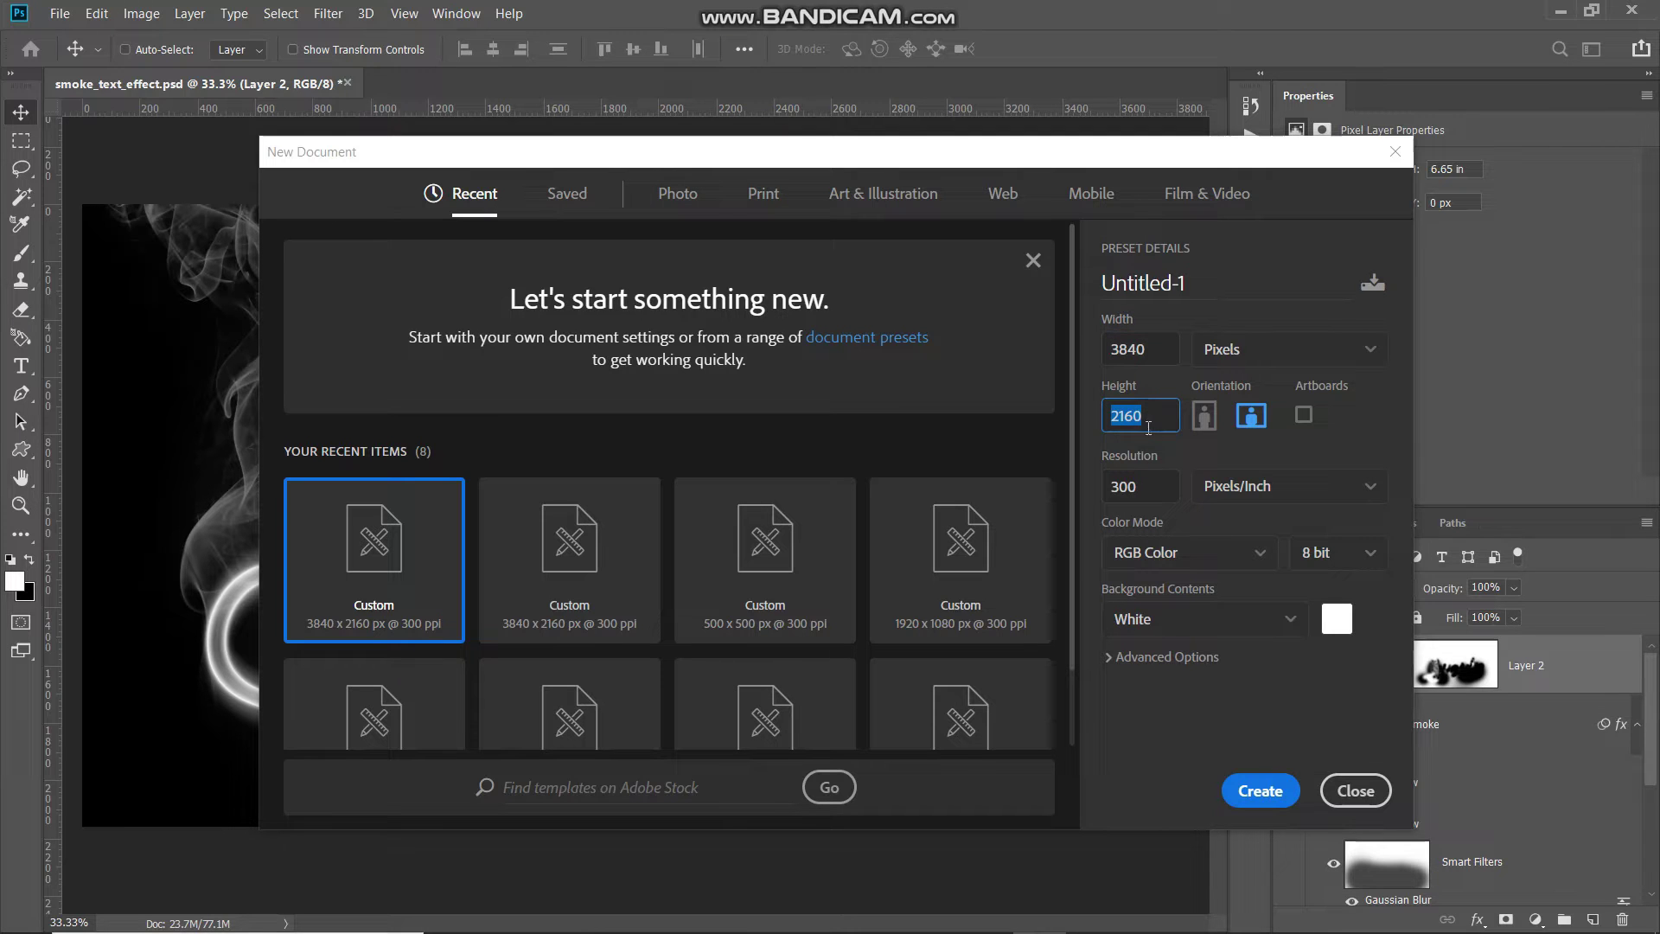
click(1149, 483)
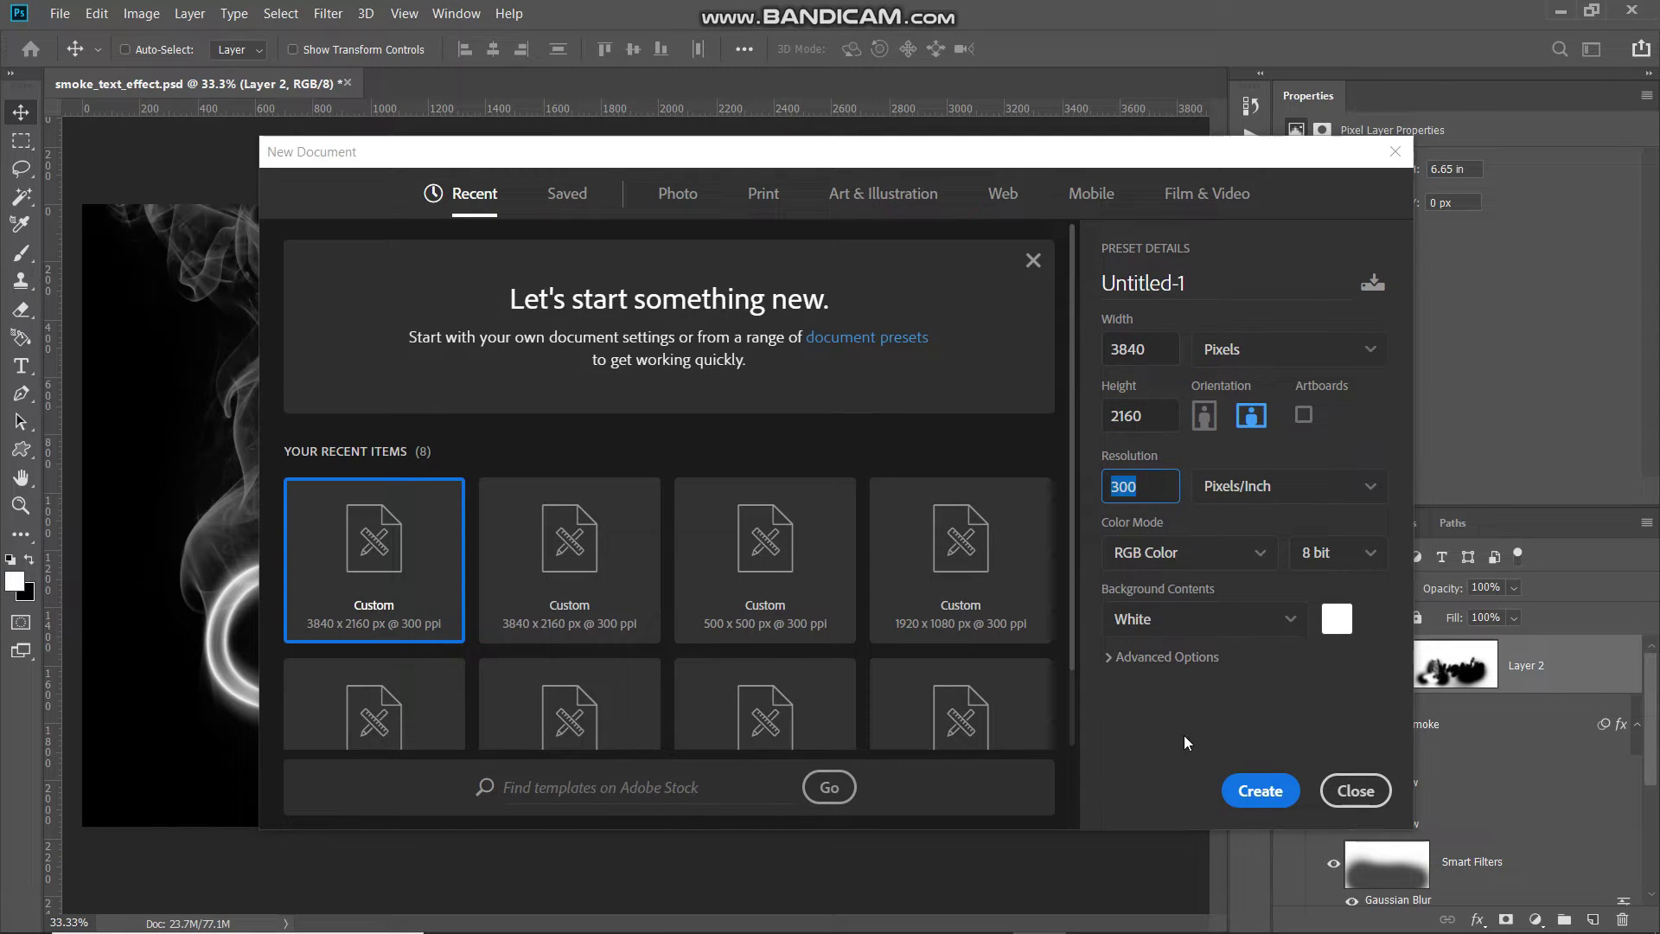
click(1251, 786)
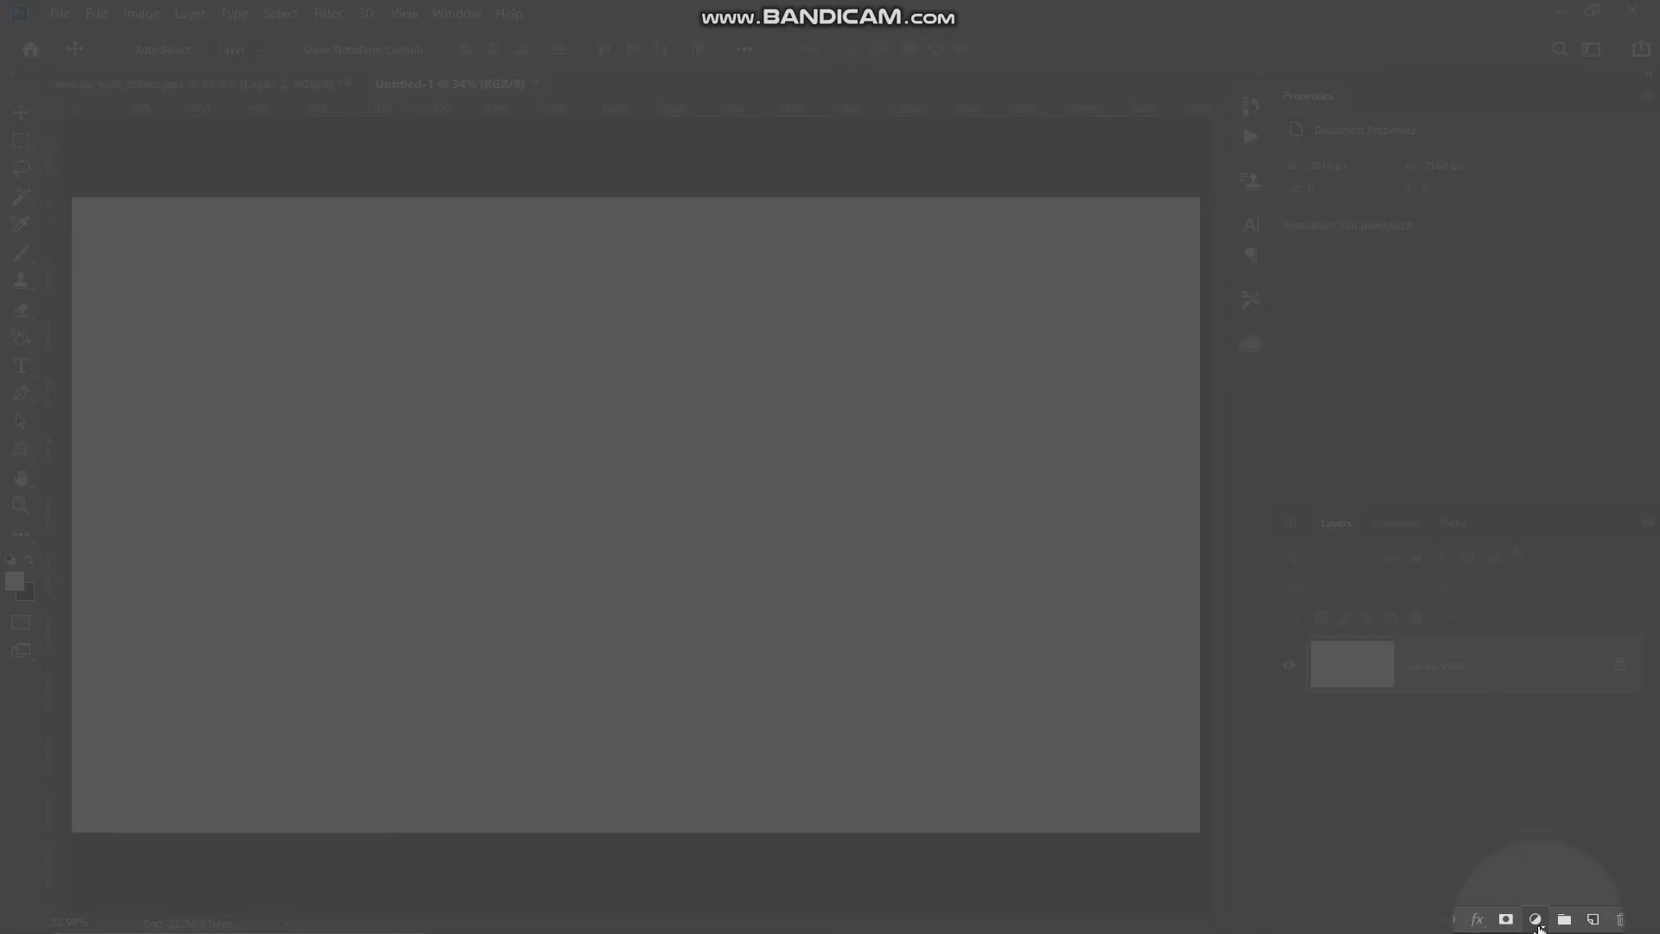
- Add a Gradient Fill layer above the background and choose the Black, White gradient preset
click(1535, 919)
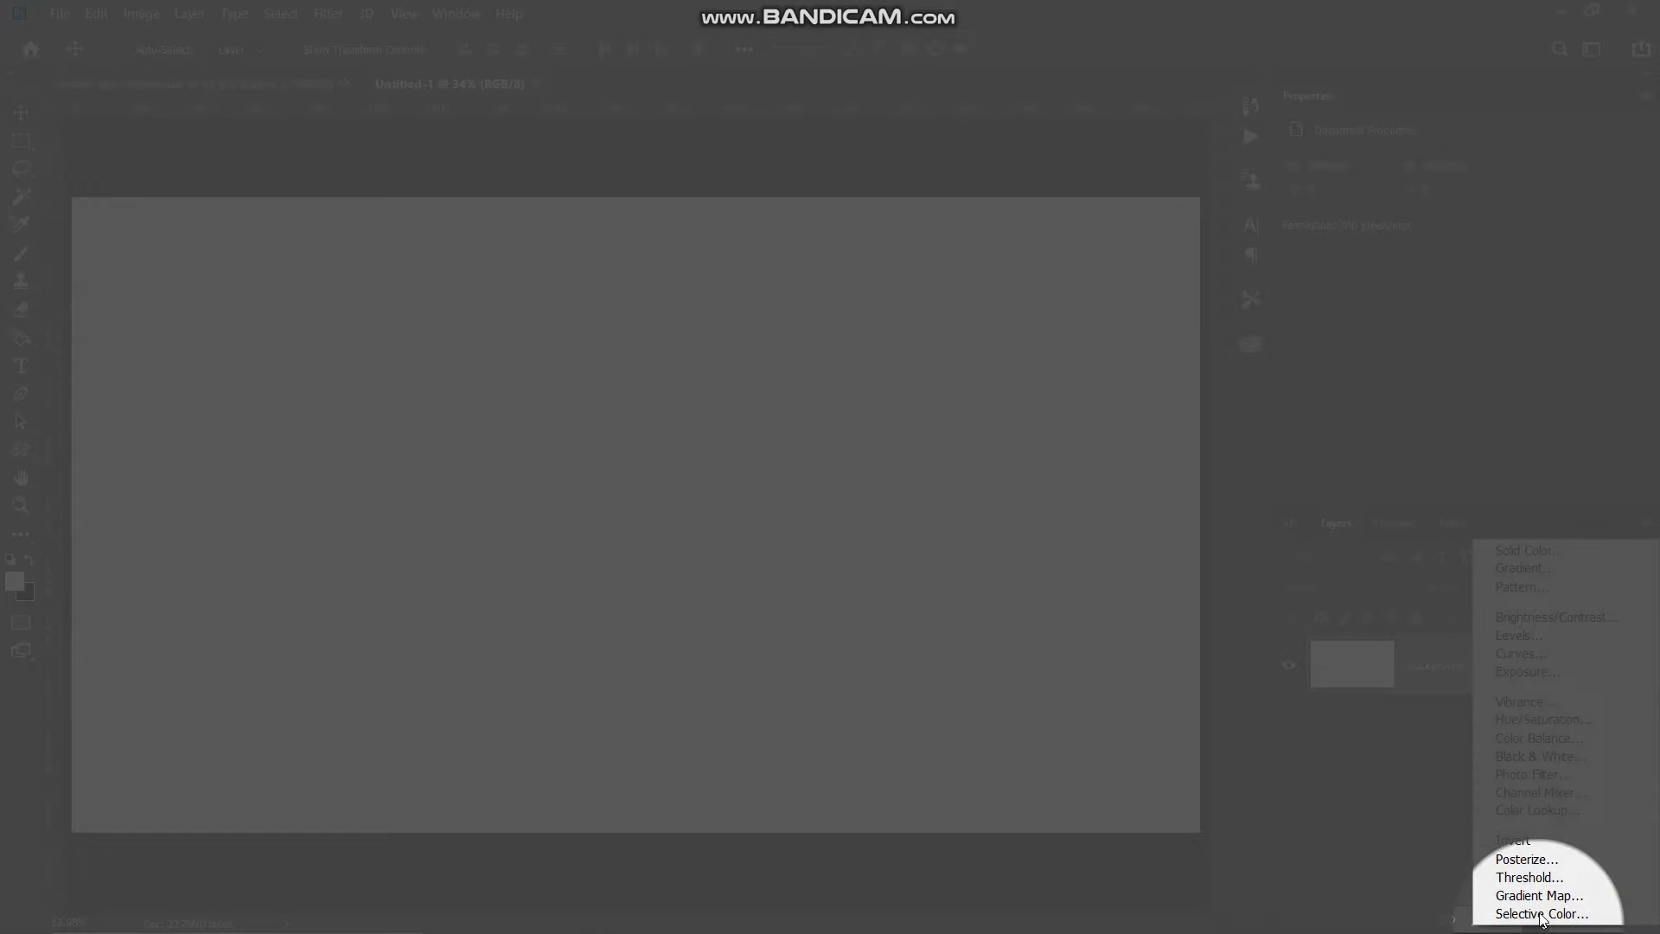
click(1527, 569)
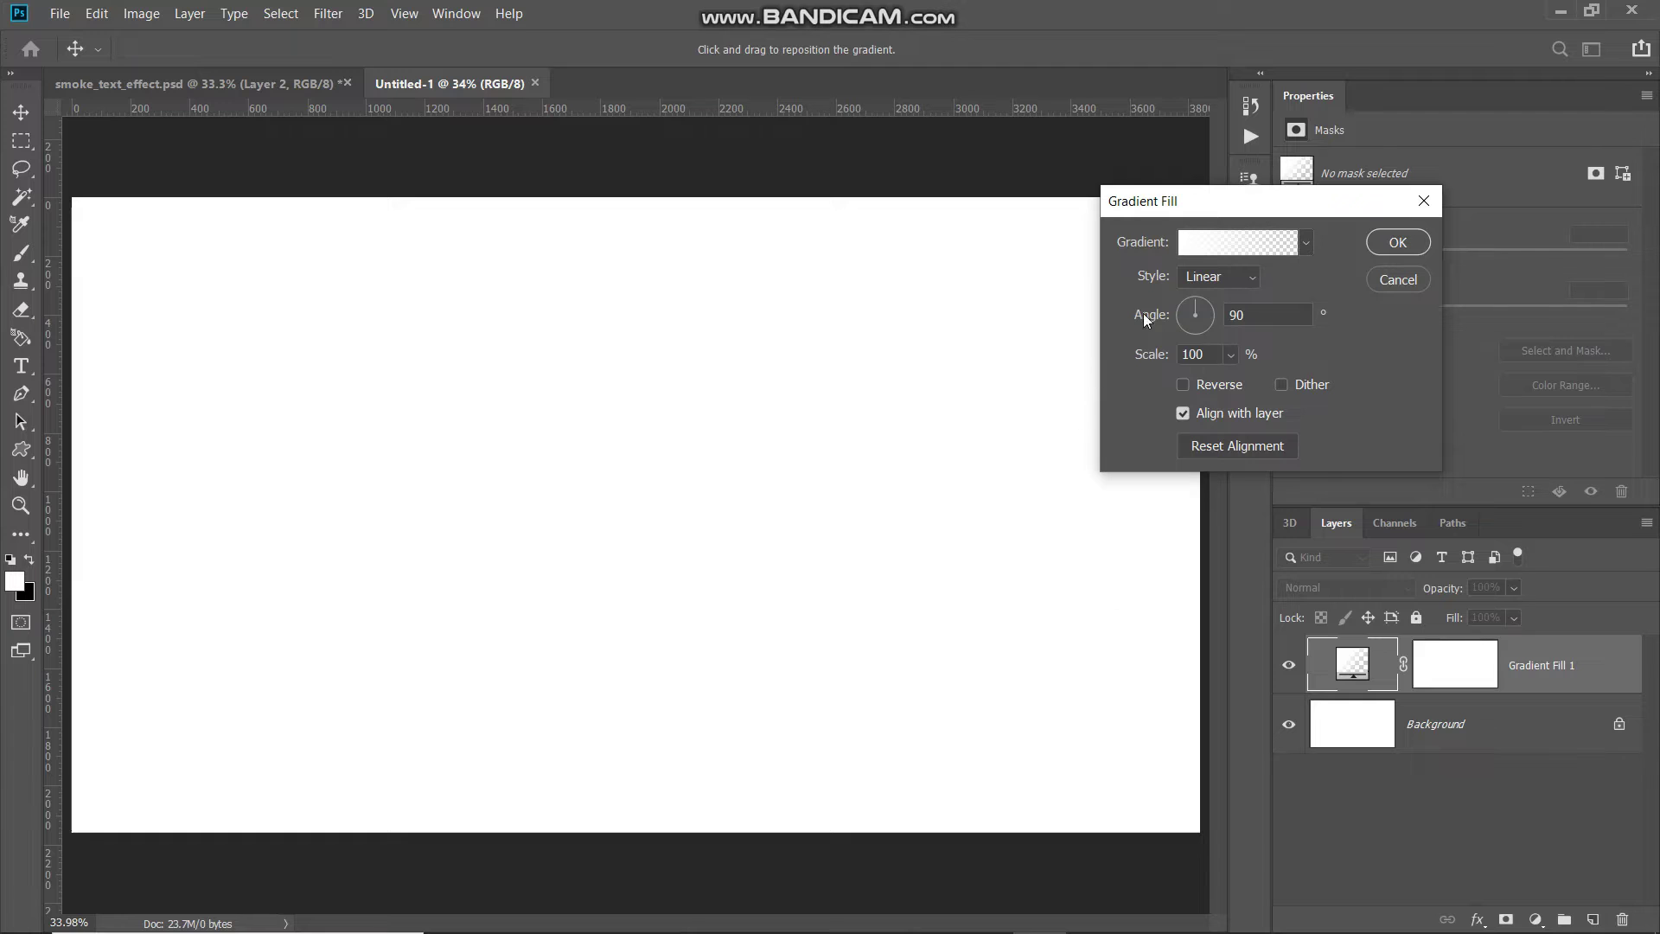
click(1208, 251)
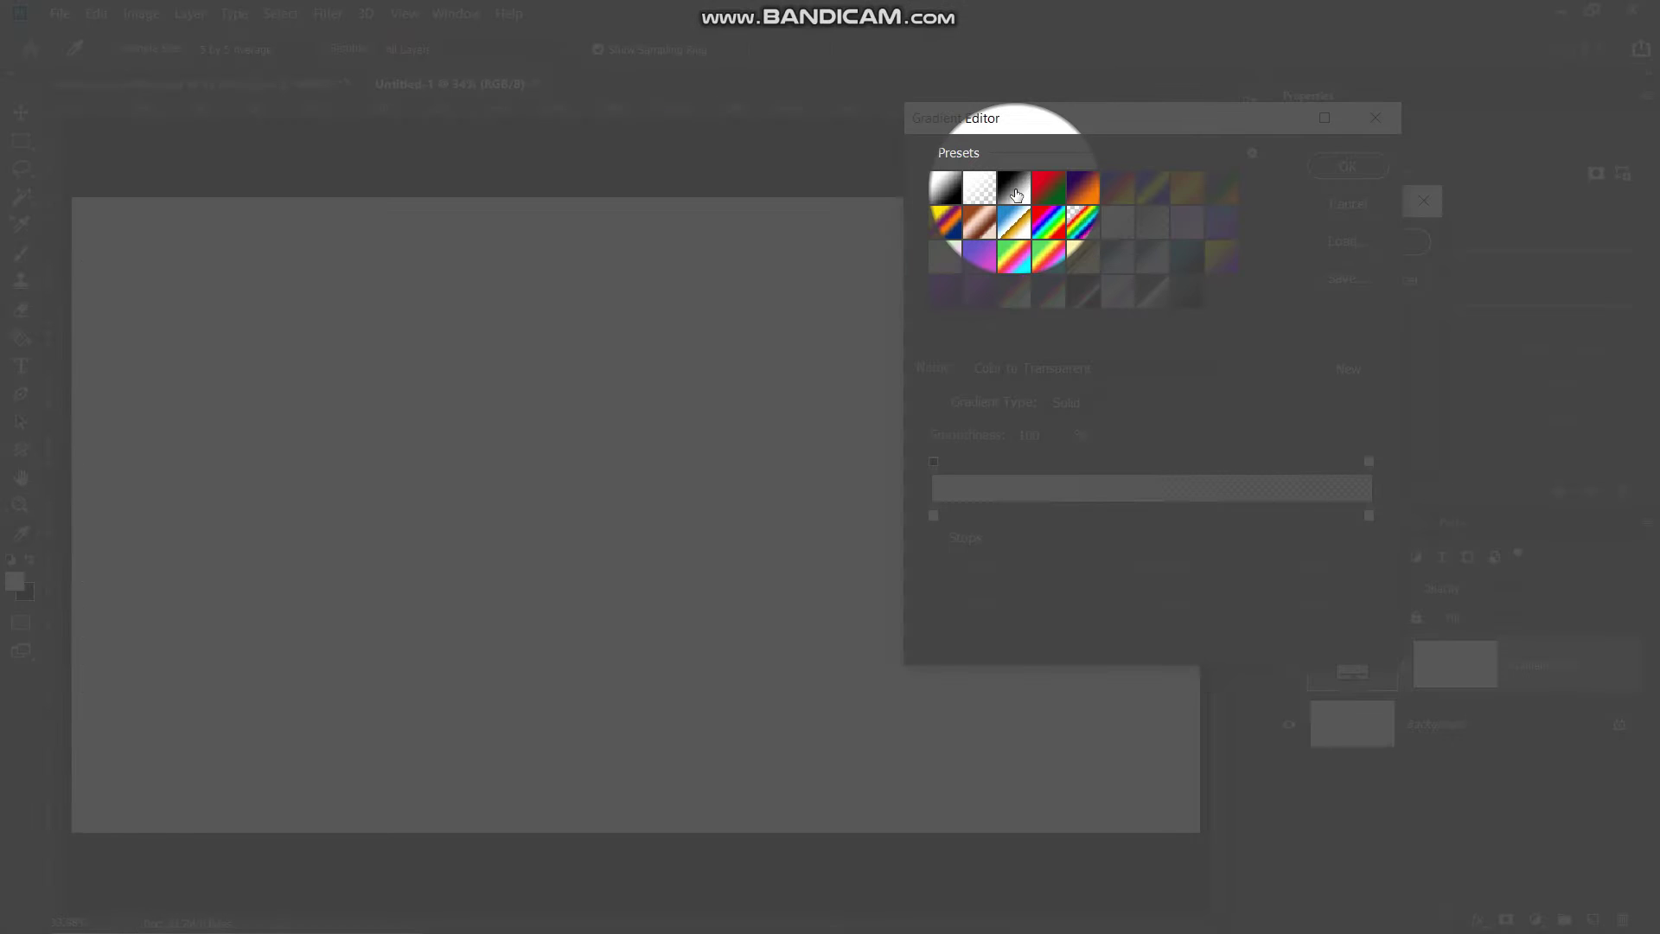
click(1015, 196)
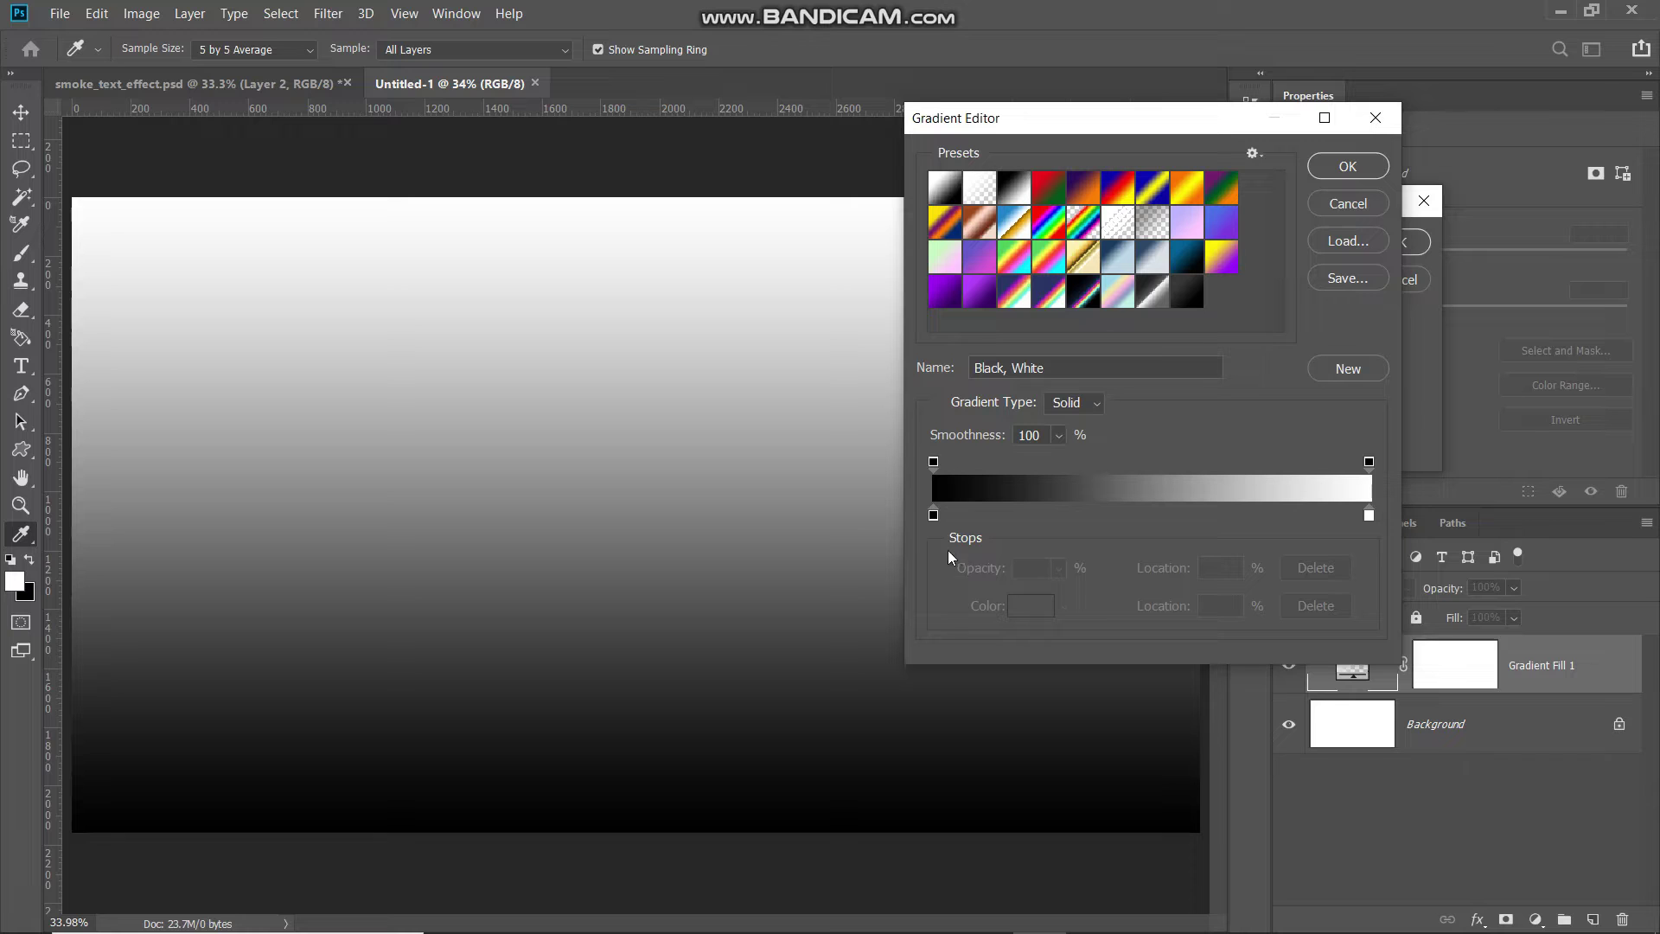
- Set the gradient's starting color stop, at location 0%, to hex 373737
double_click(933, 515)
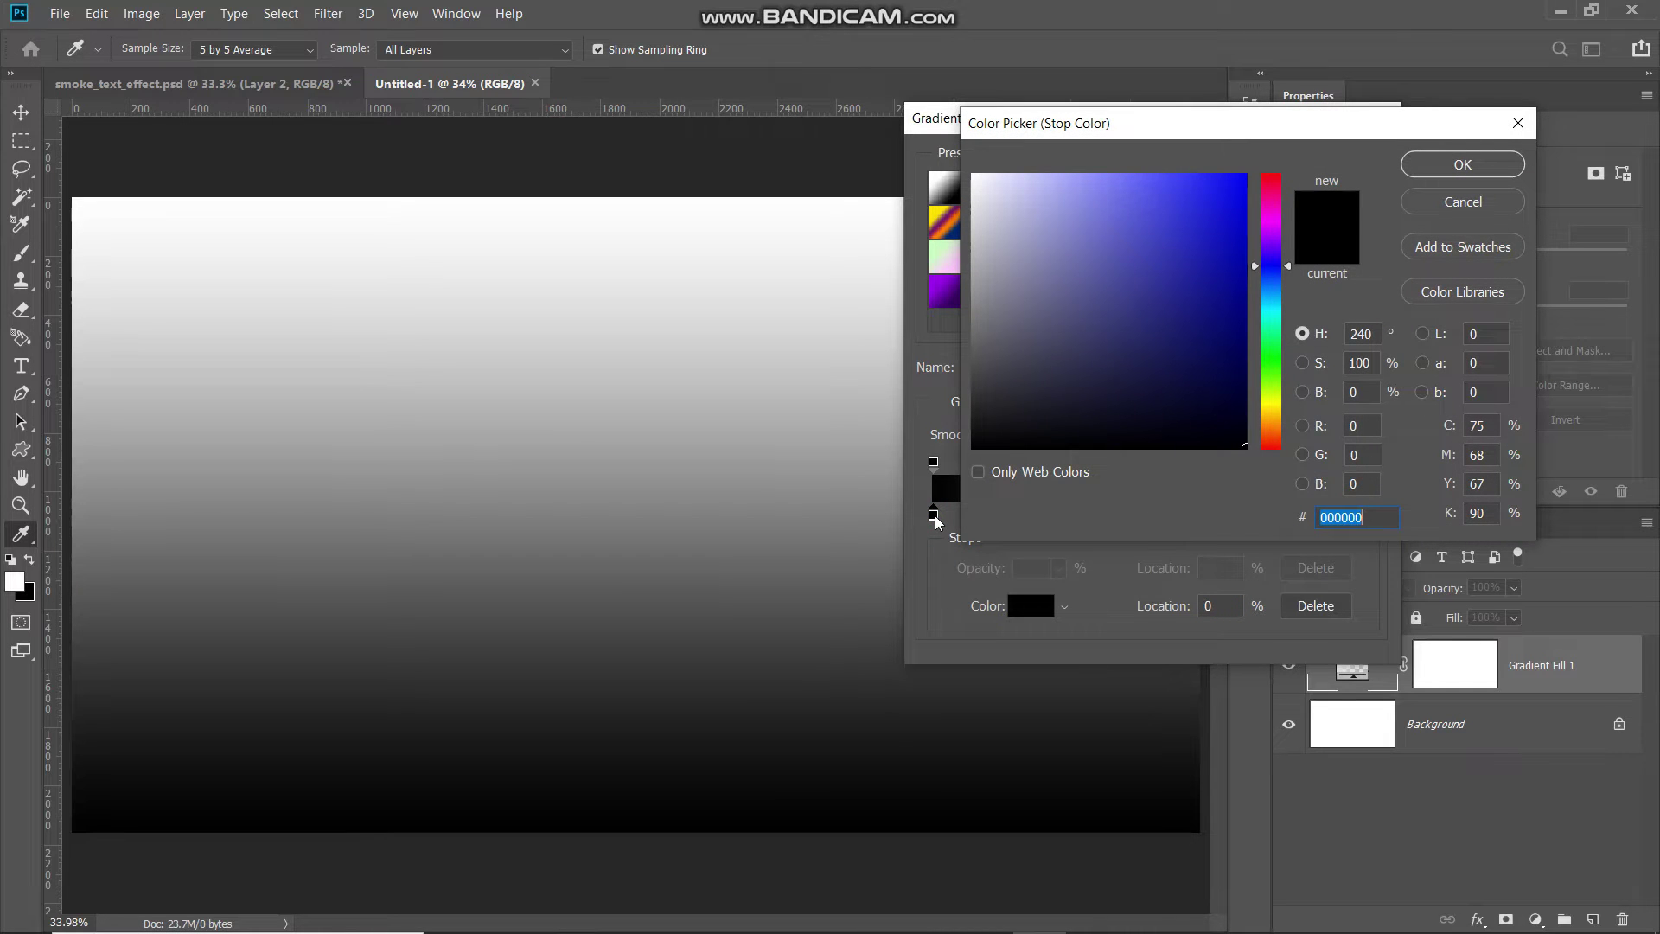
text(3737)
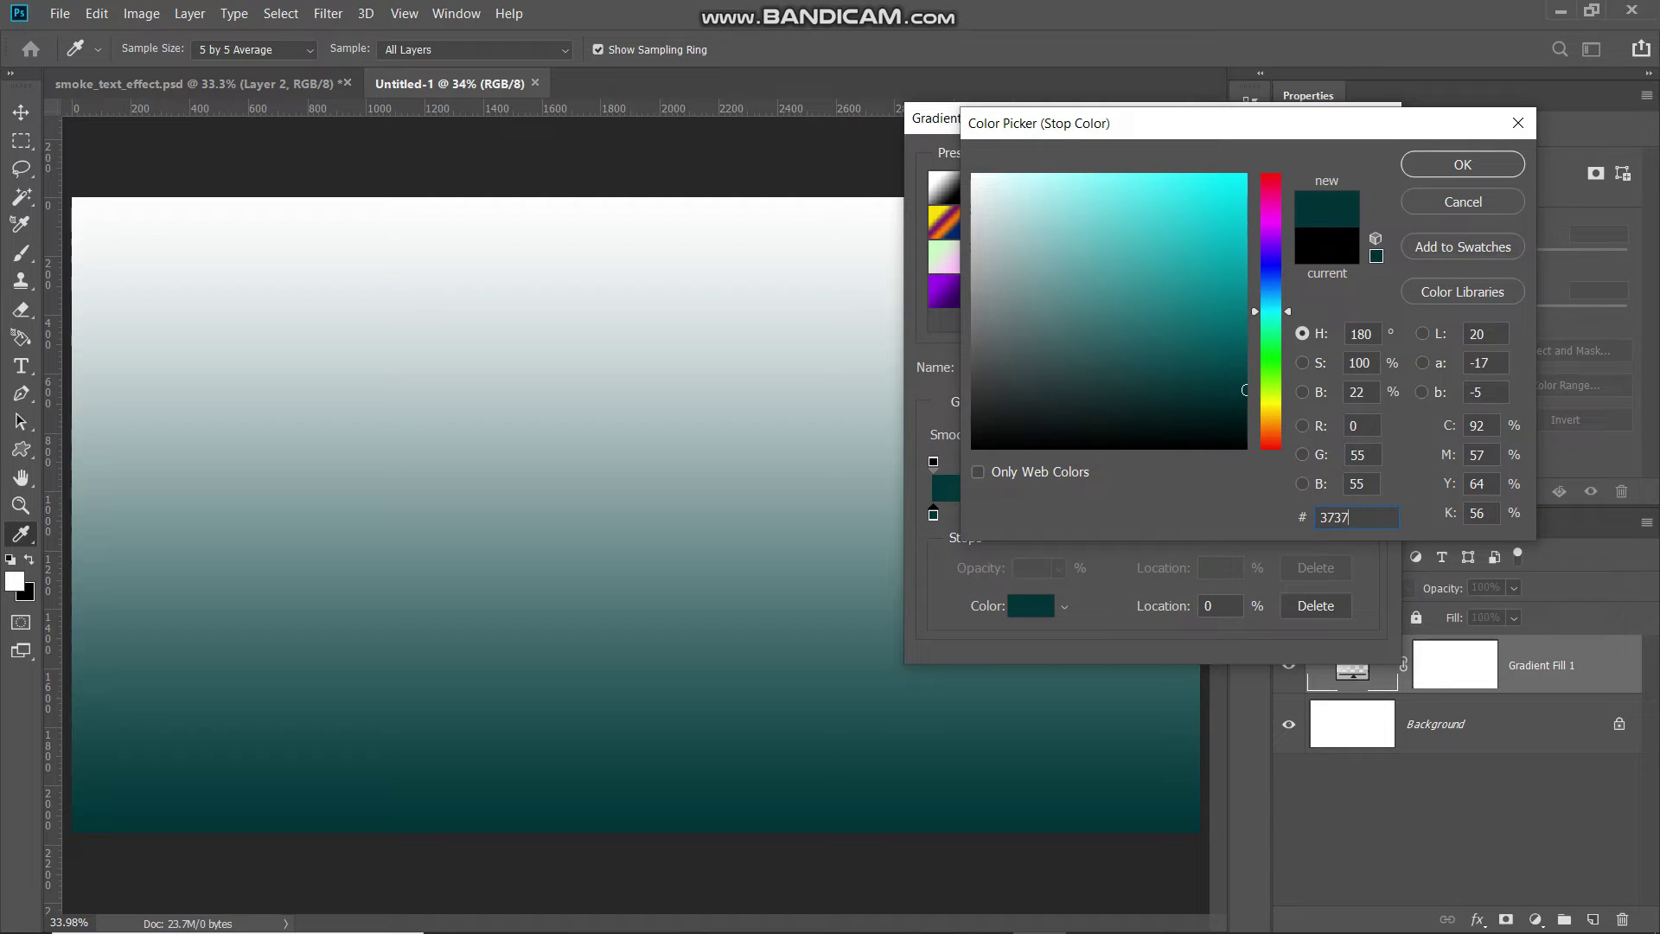
text(37)
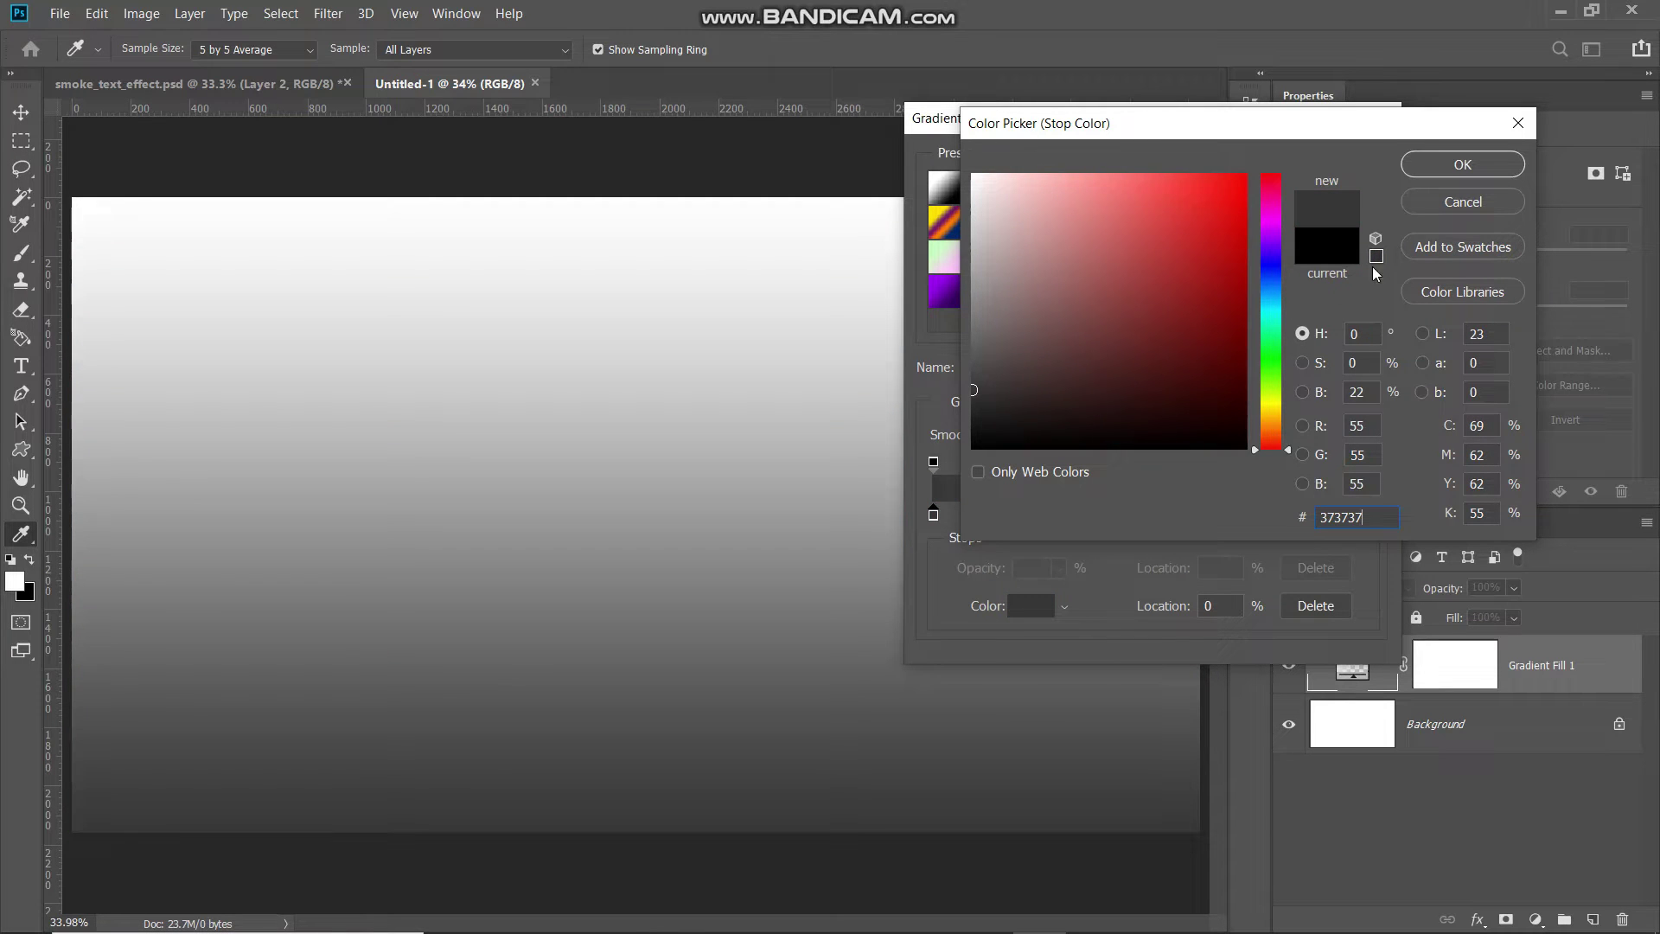
click(1465, 171)
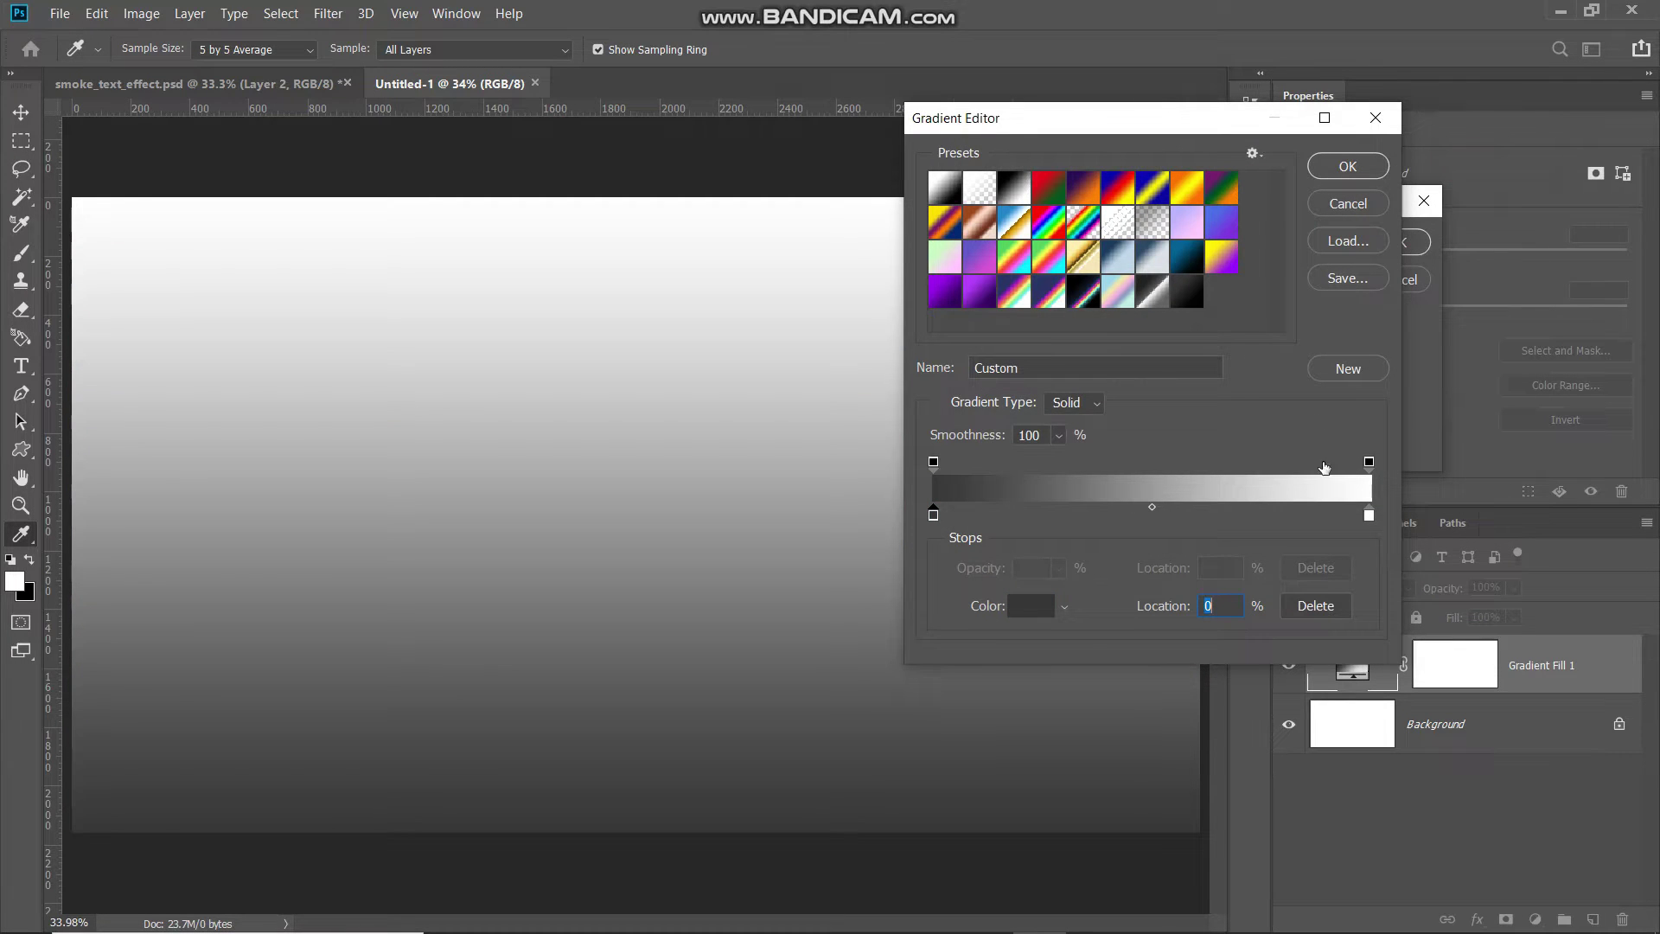
- Set the gradient's end color stop, at location 100%, to hex 000000 and accept the edited gradient
double_click(1370, 515)
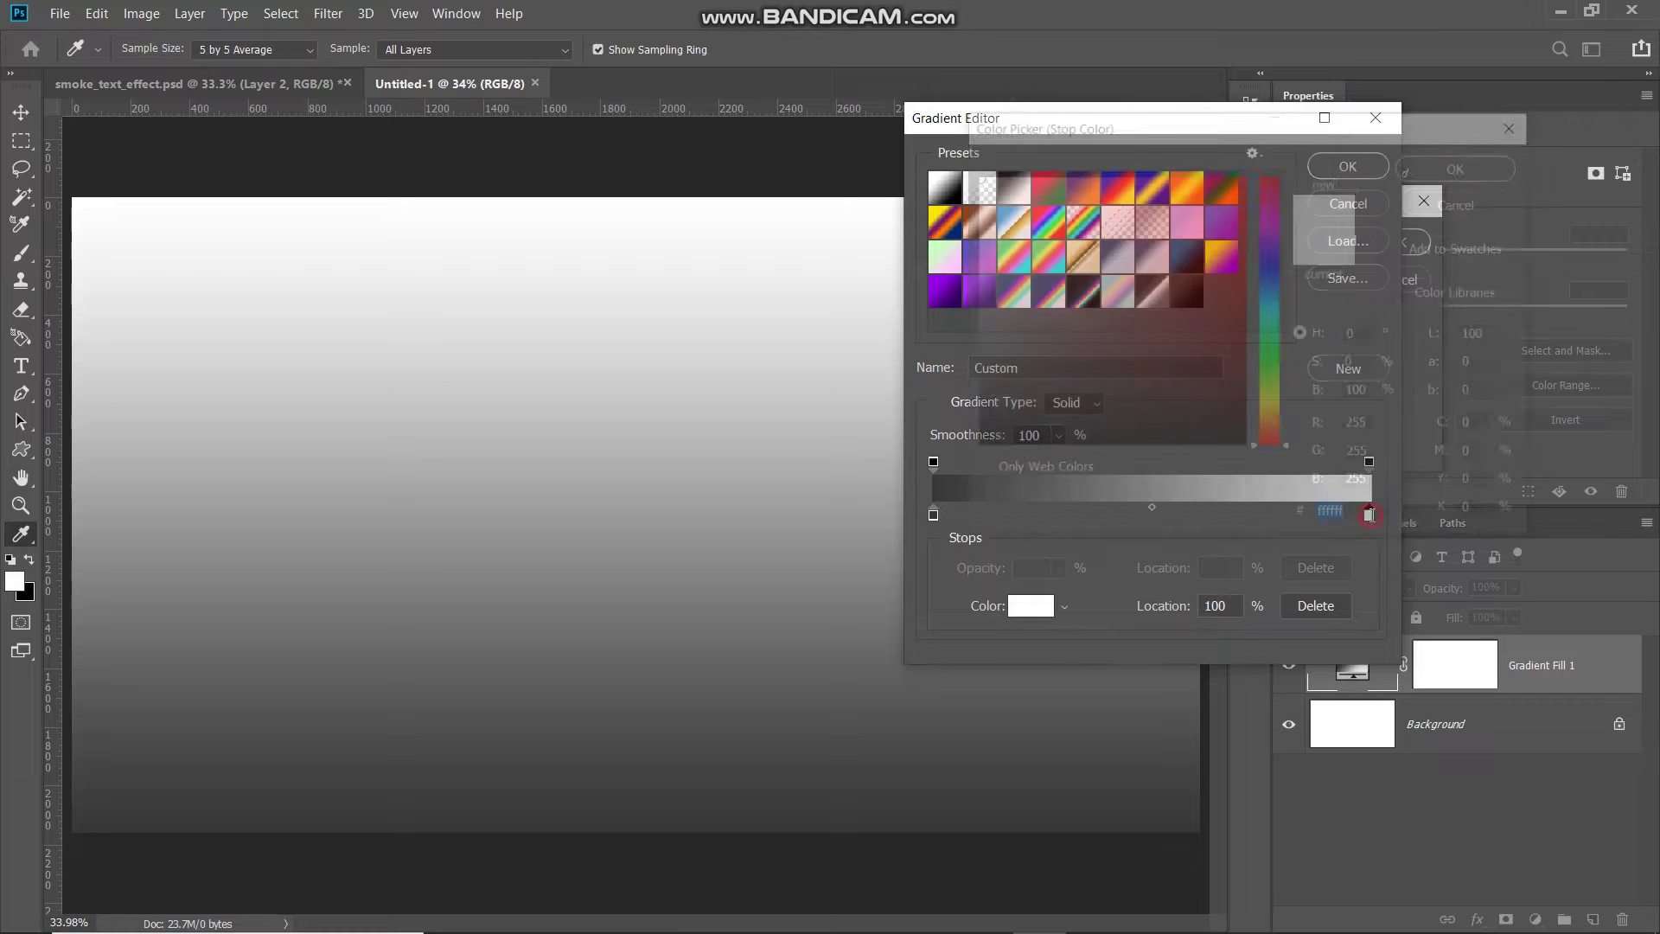
drag(1213, 239, 901, 530)
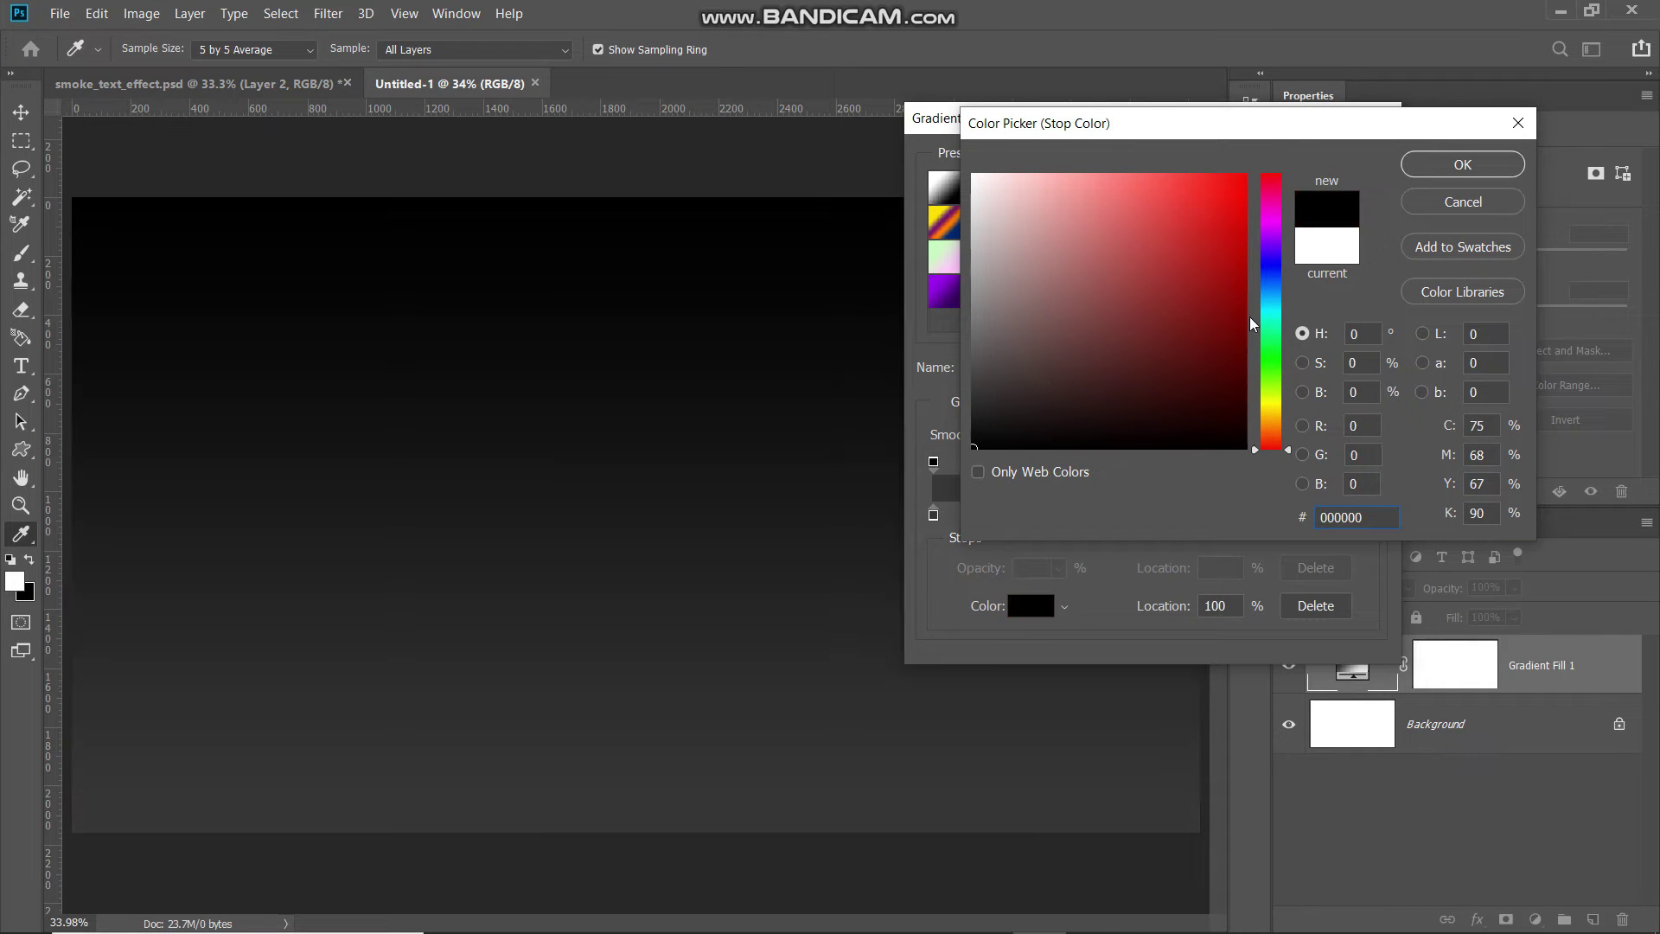
click(1501, 164)
click(1351, 171)
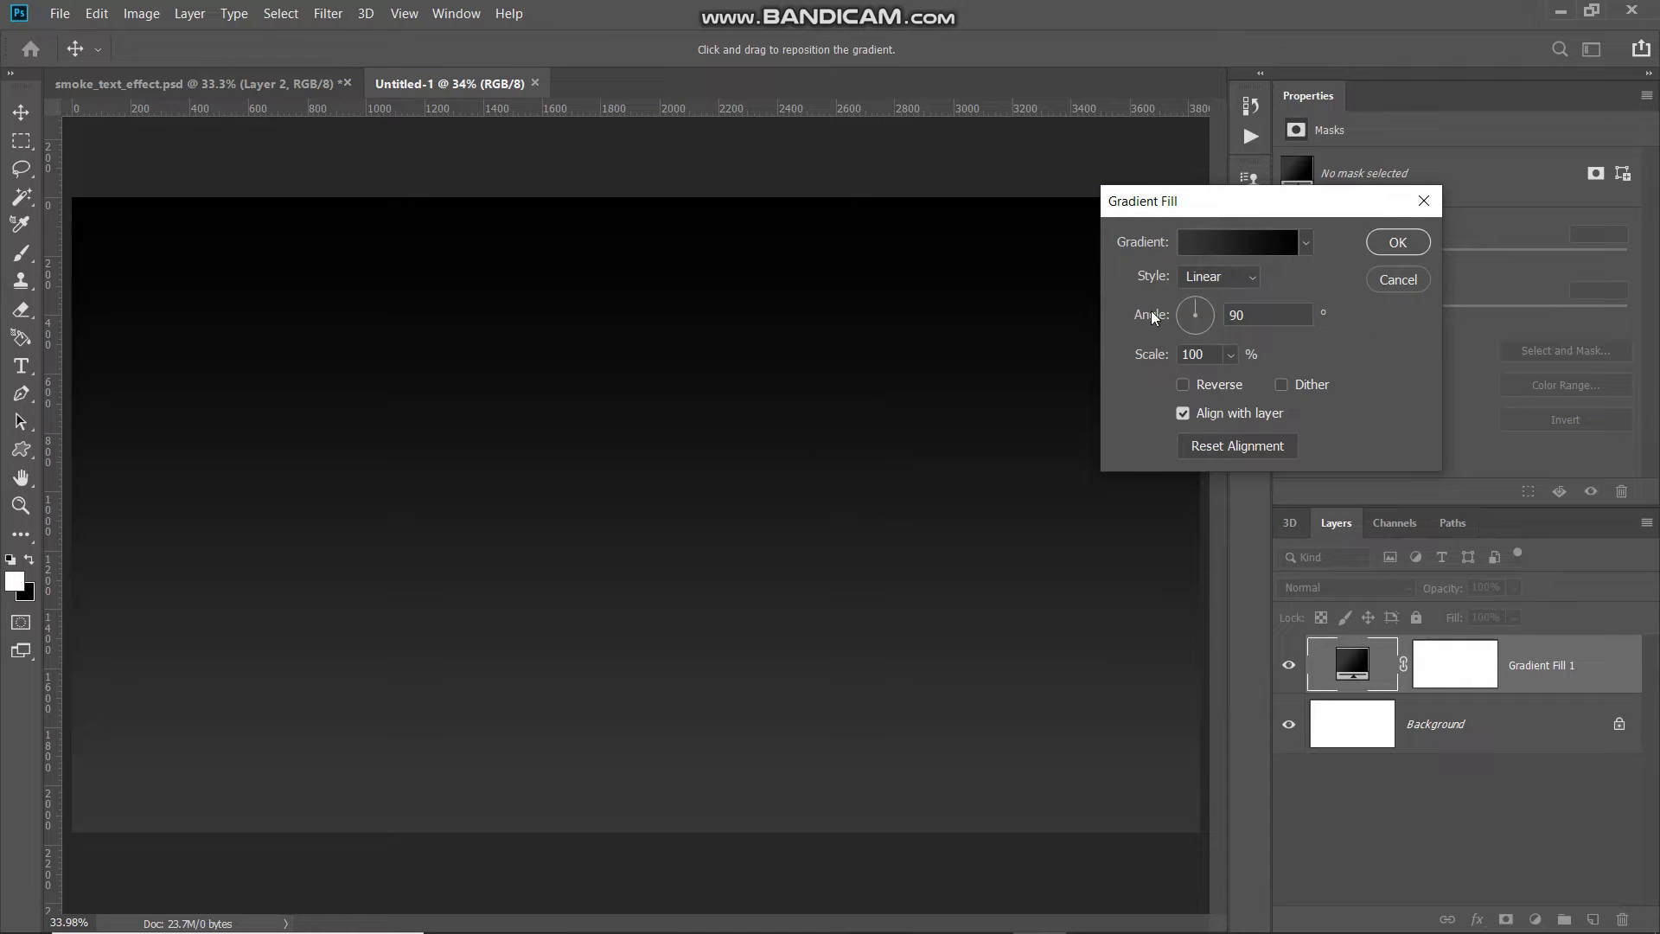
- Make the gradient fill Radial with a 45° angle and 110% scale, and apply it
click(1221, 277)
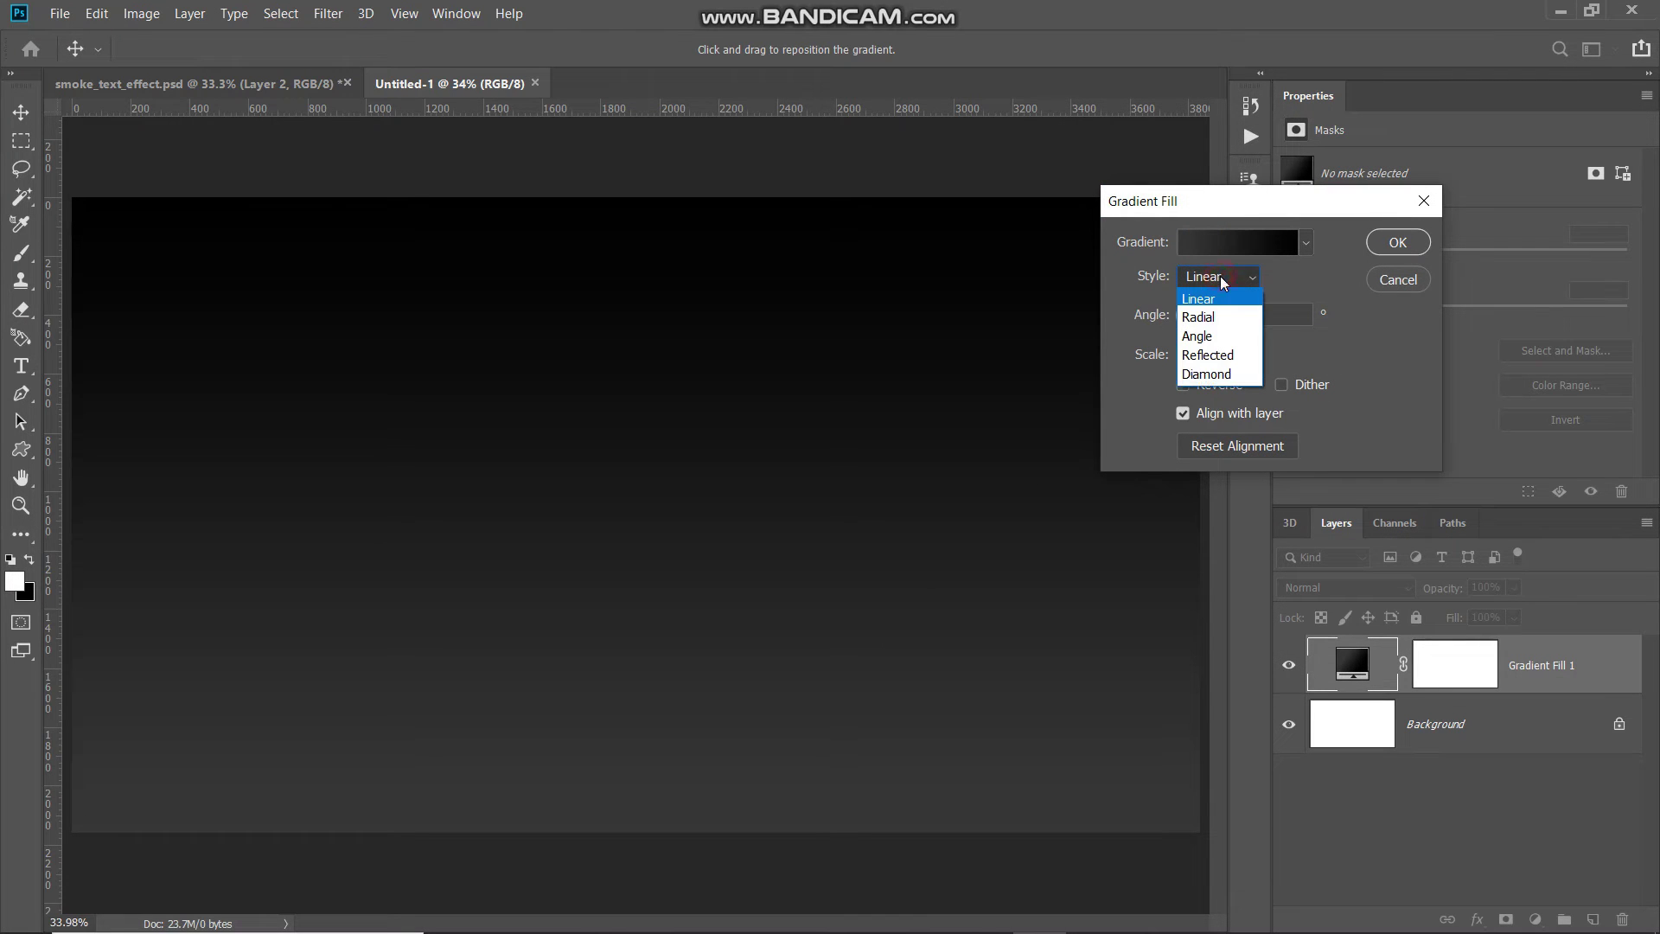
click(1210, 312)
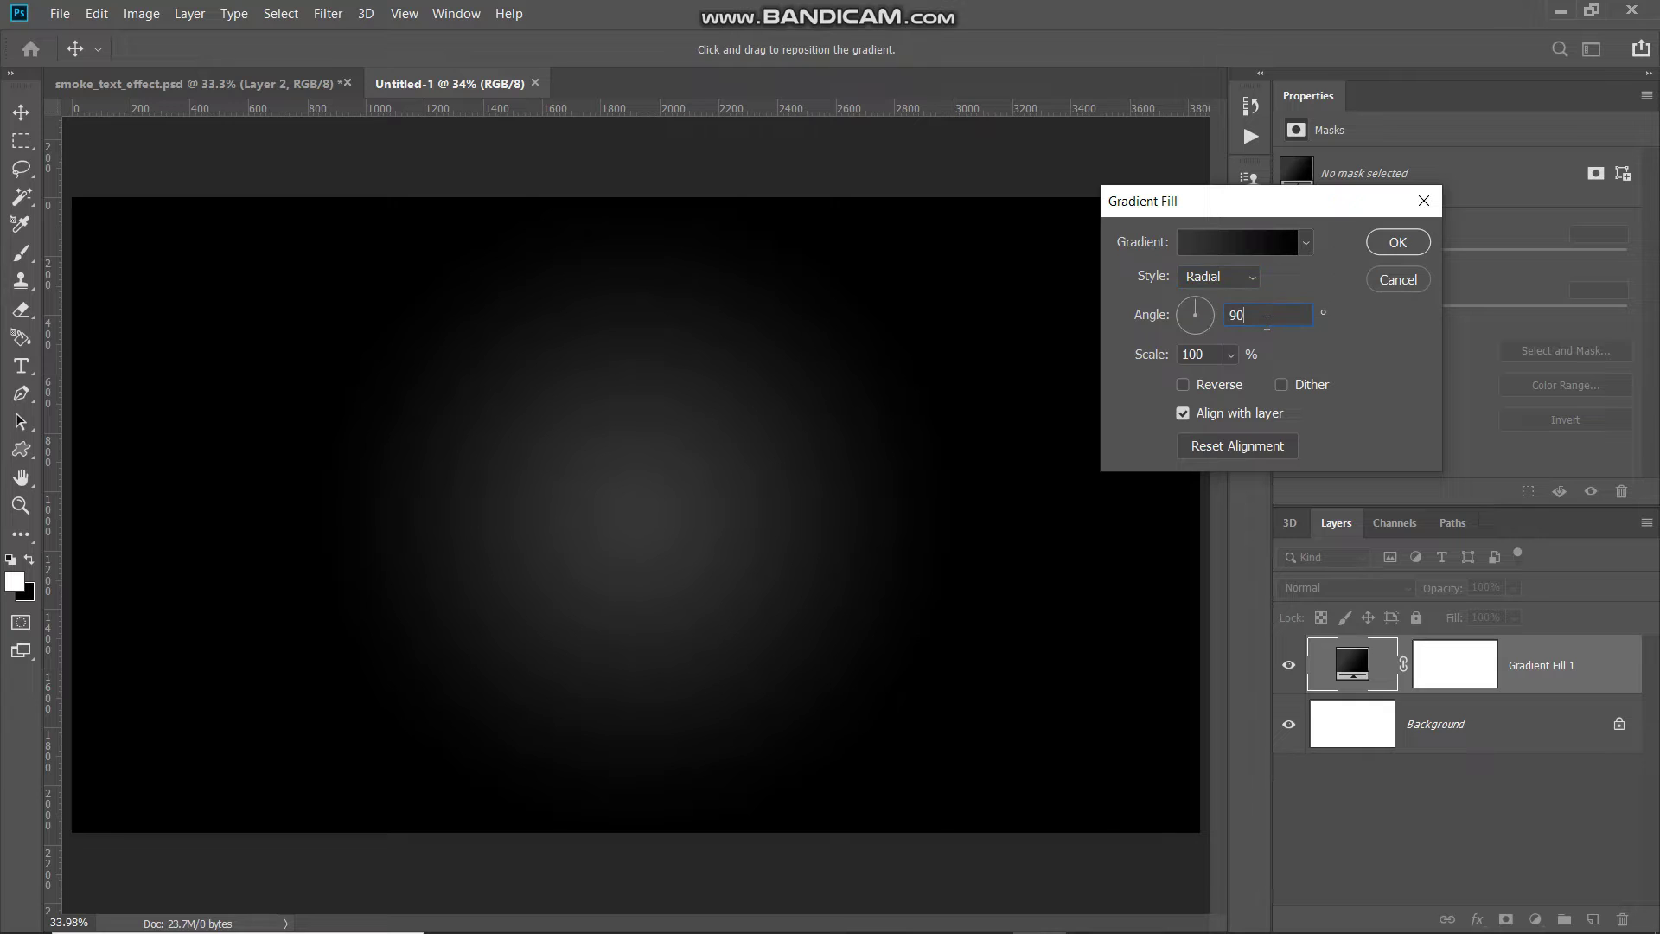
key(BackSpace)
text(45)
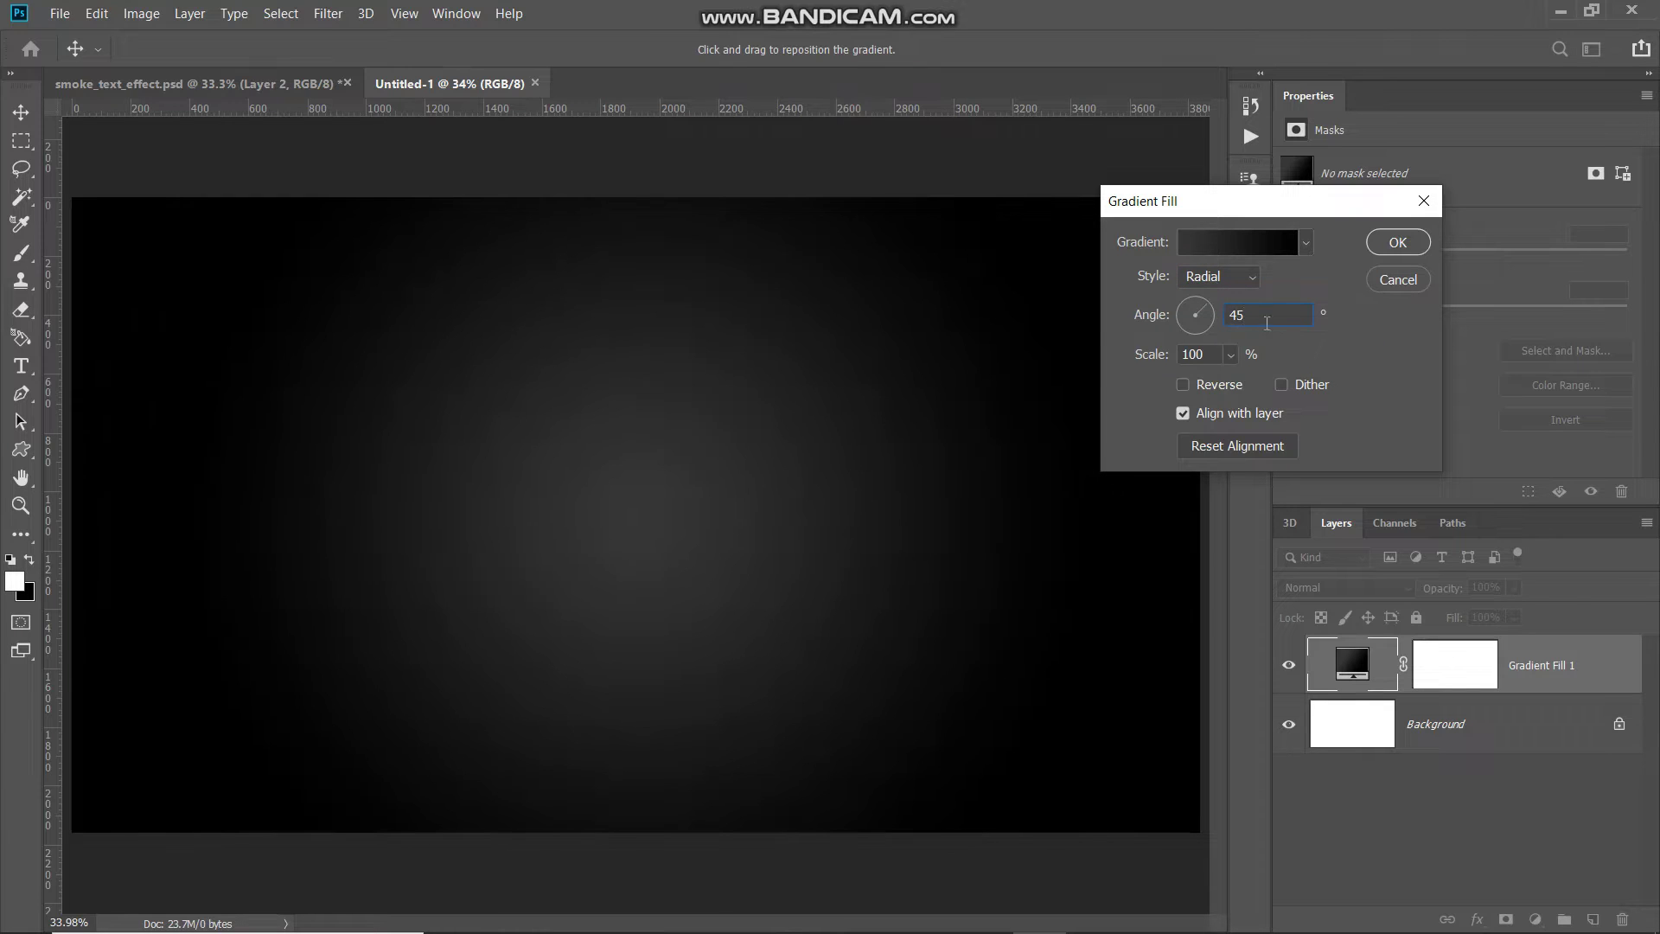
double_click(1212, 355)
text(110)
click(1398, 242)
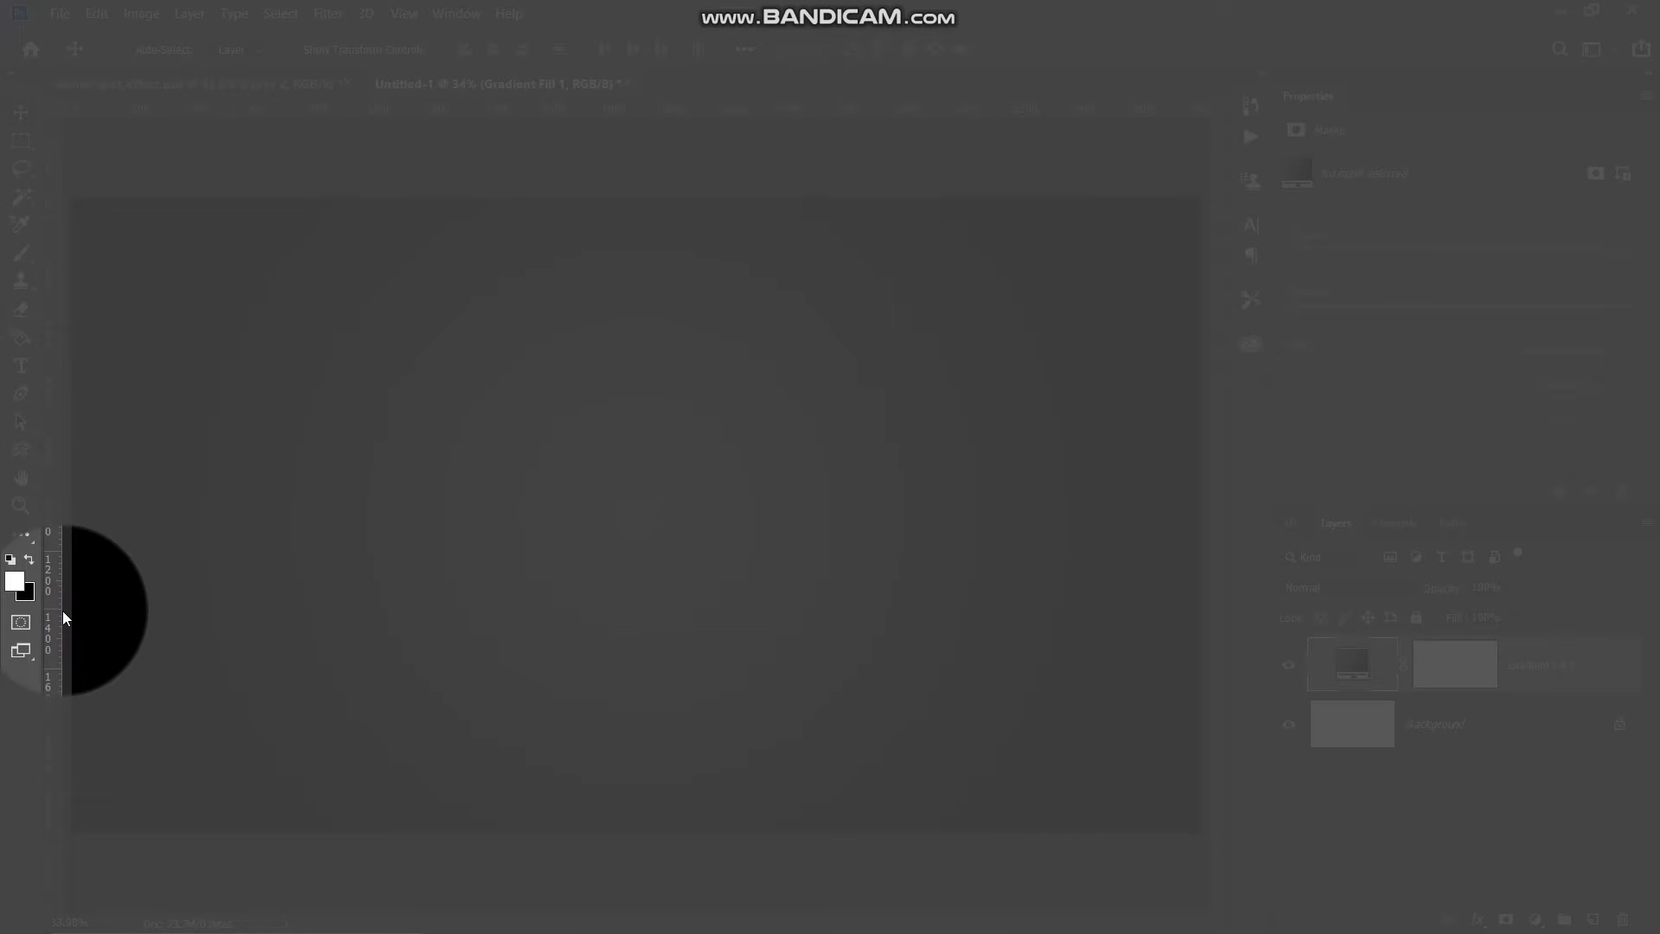
- Render Clouds on a new layer above the gradient fill, using the default black and white foreground and background colors
key(d)
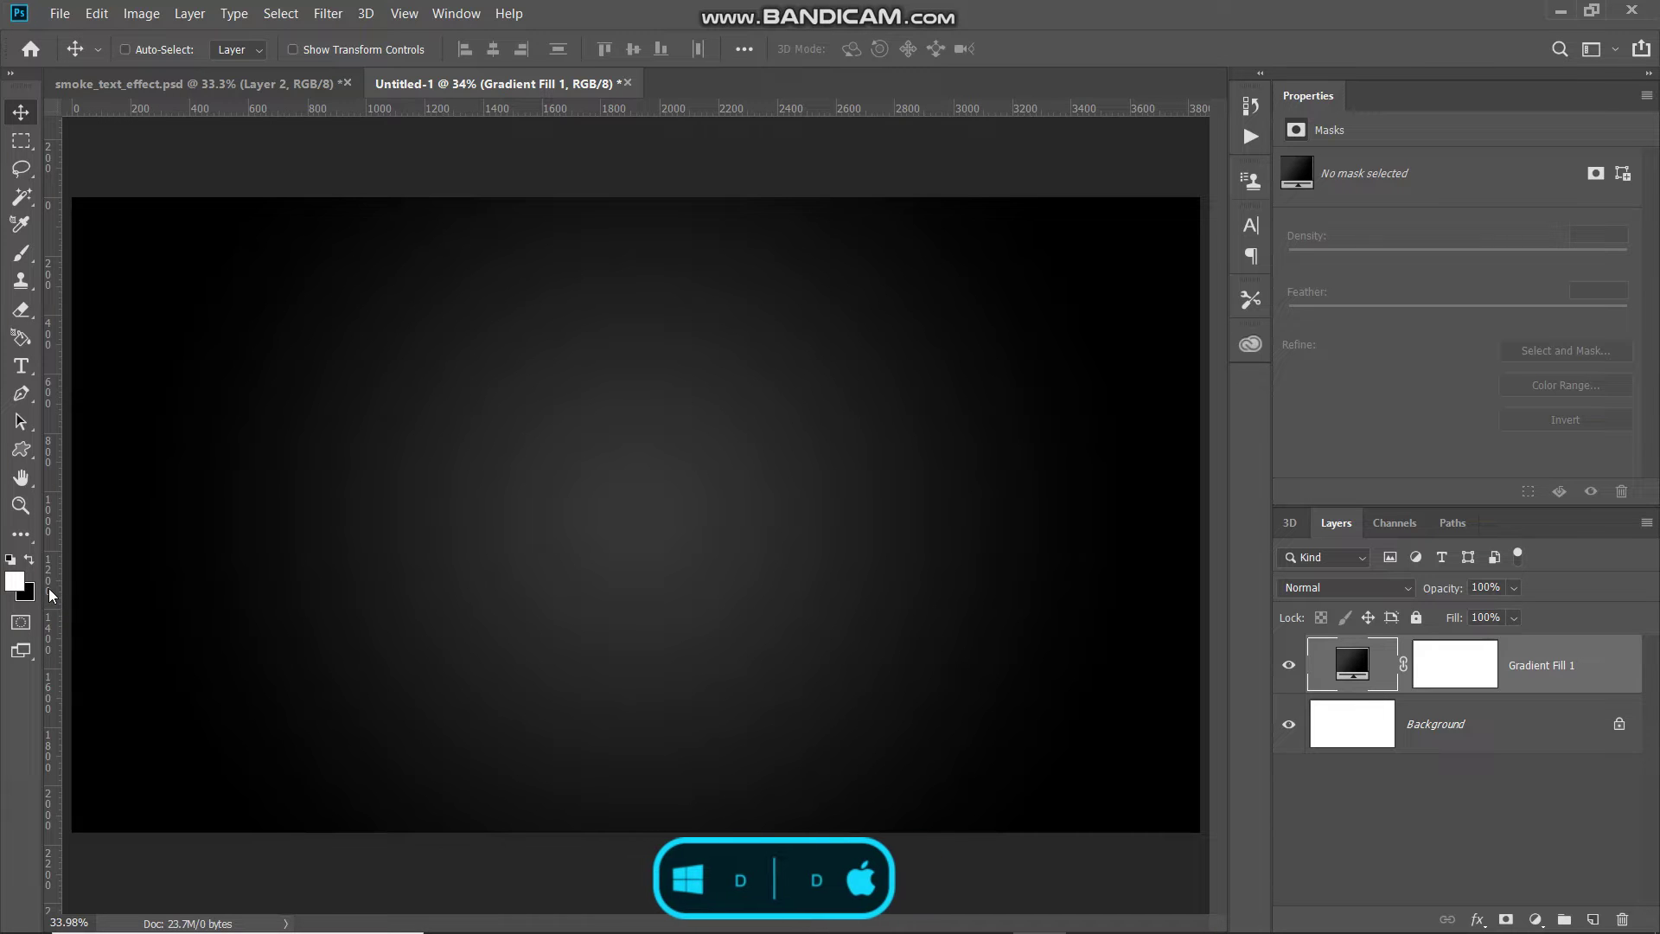
key(d)
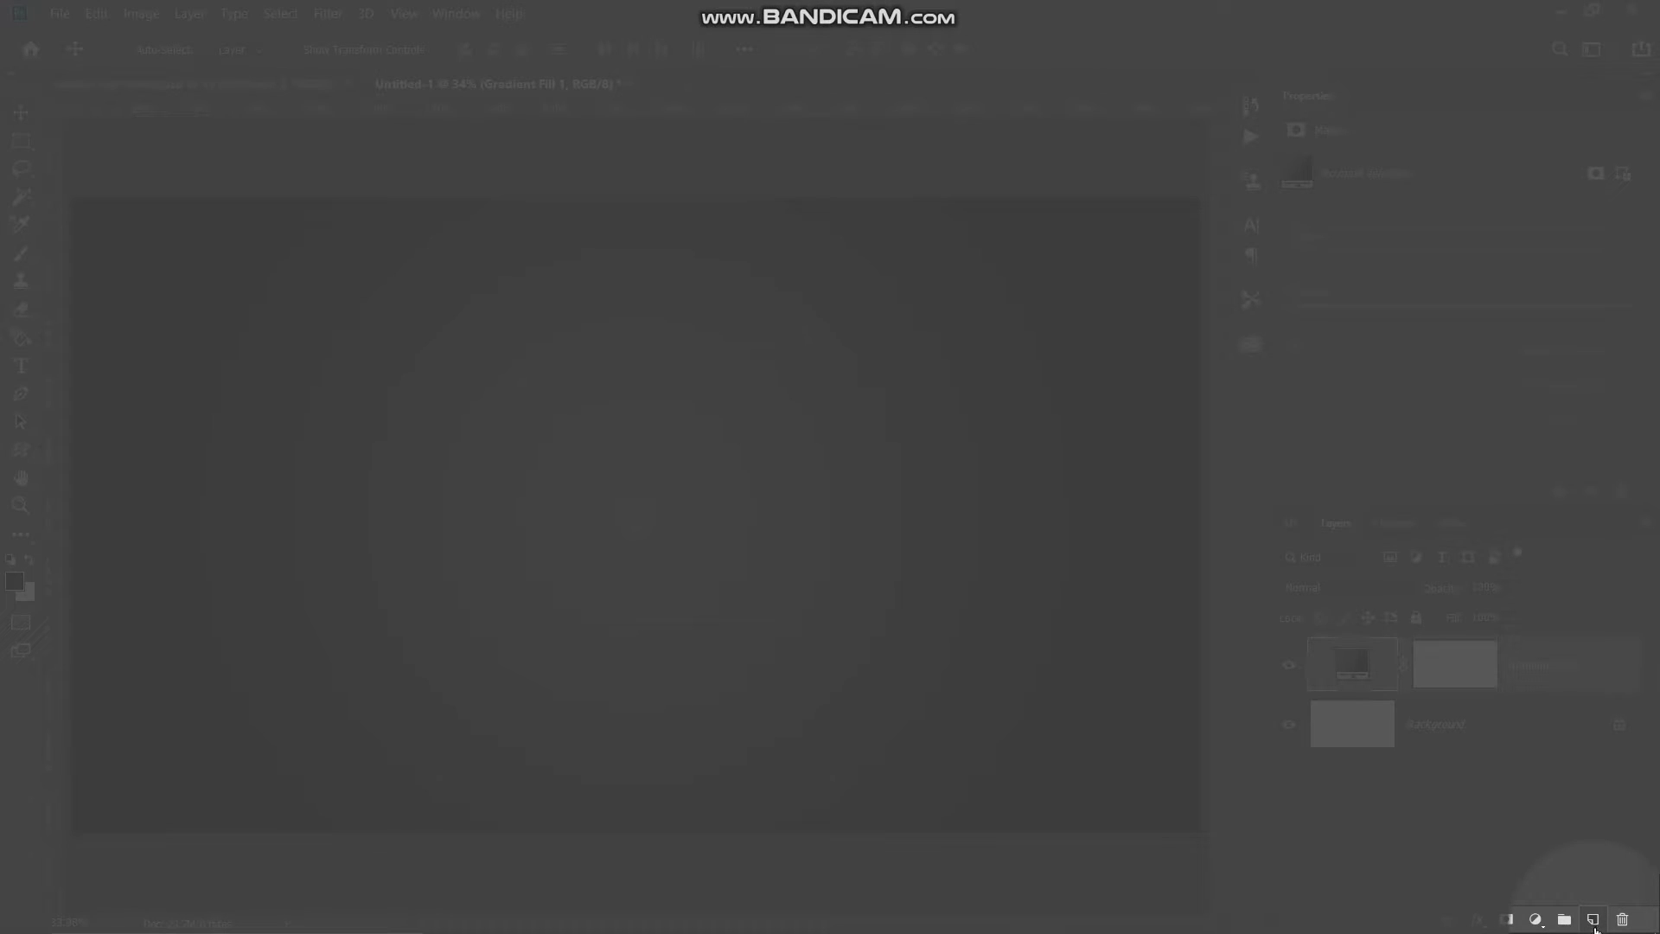
click(1594, 920)
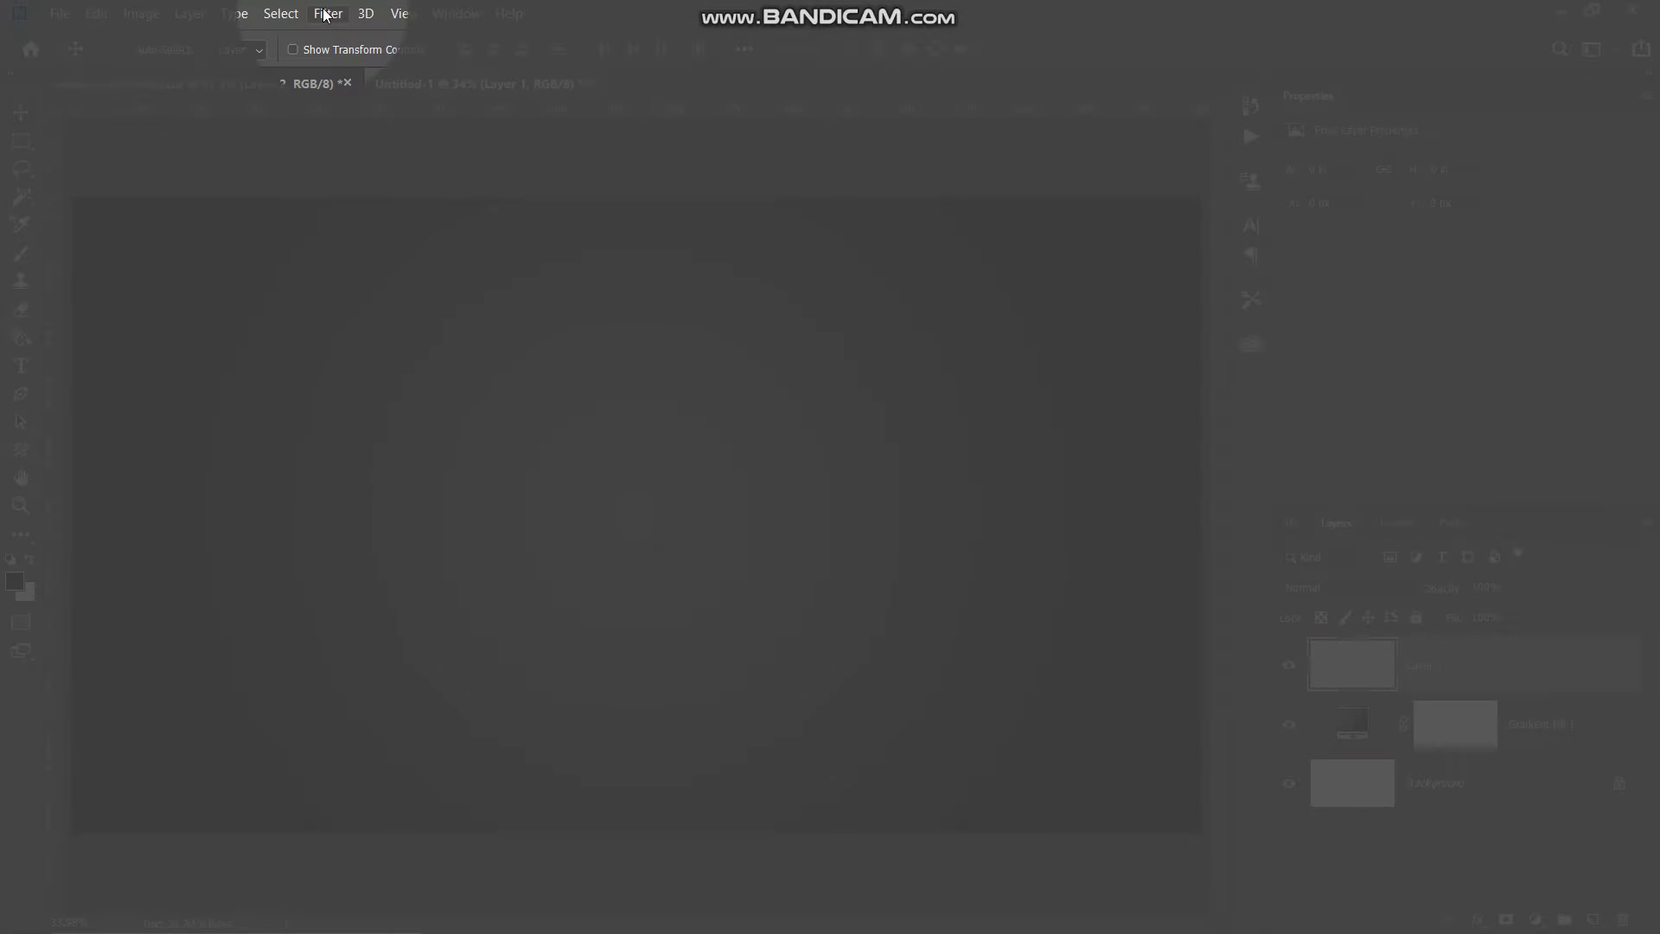
click(326, 14)
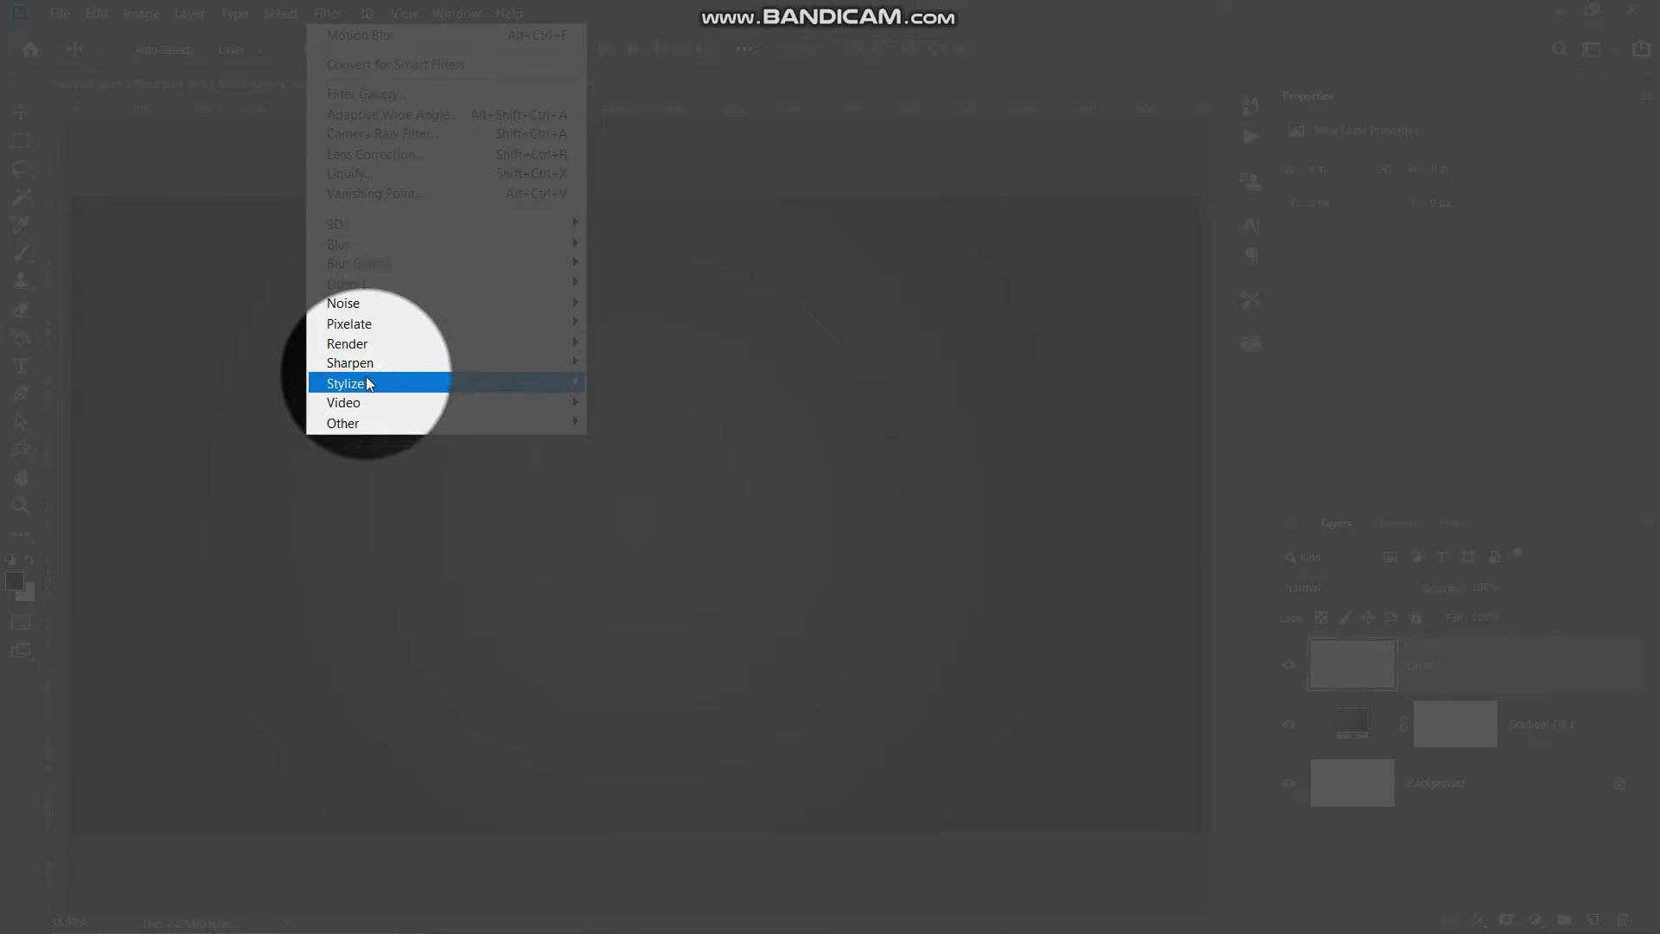
mouse_move(364, 344)
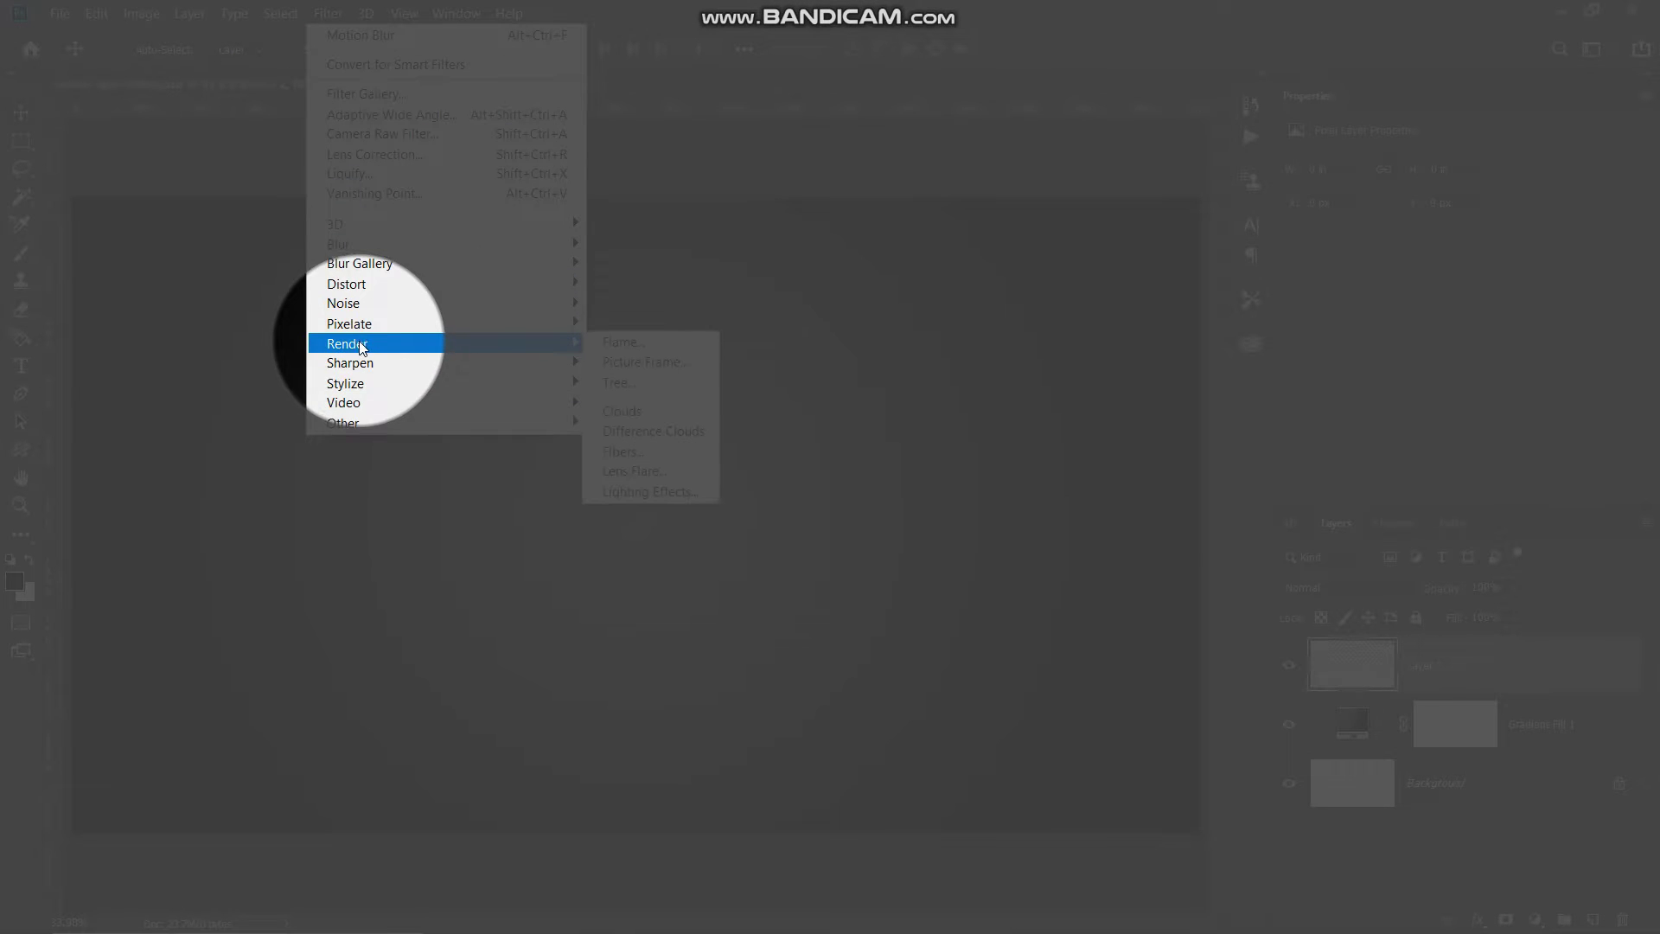
click(645, 411)
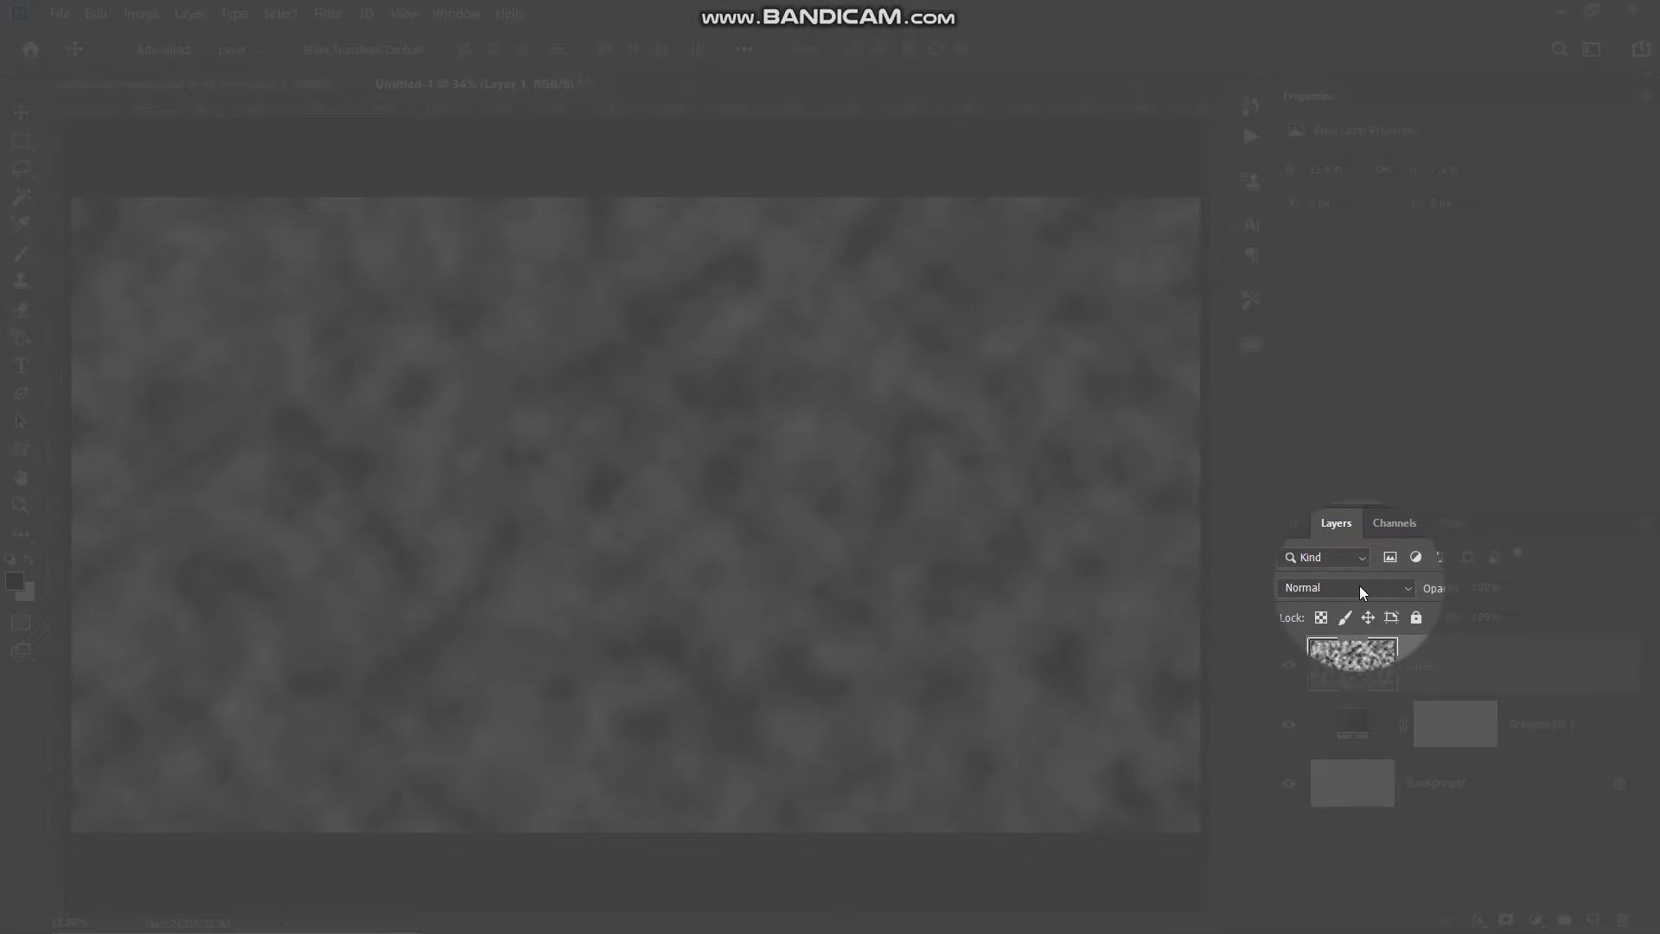
- Set the clouds layer's blend mode to Overlay and compare the image with the layer hidden and shown
click(1360, 587)
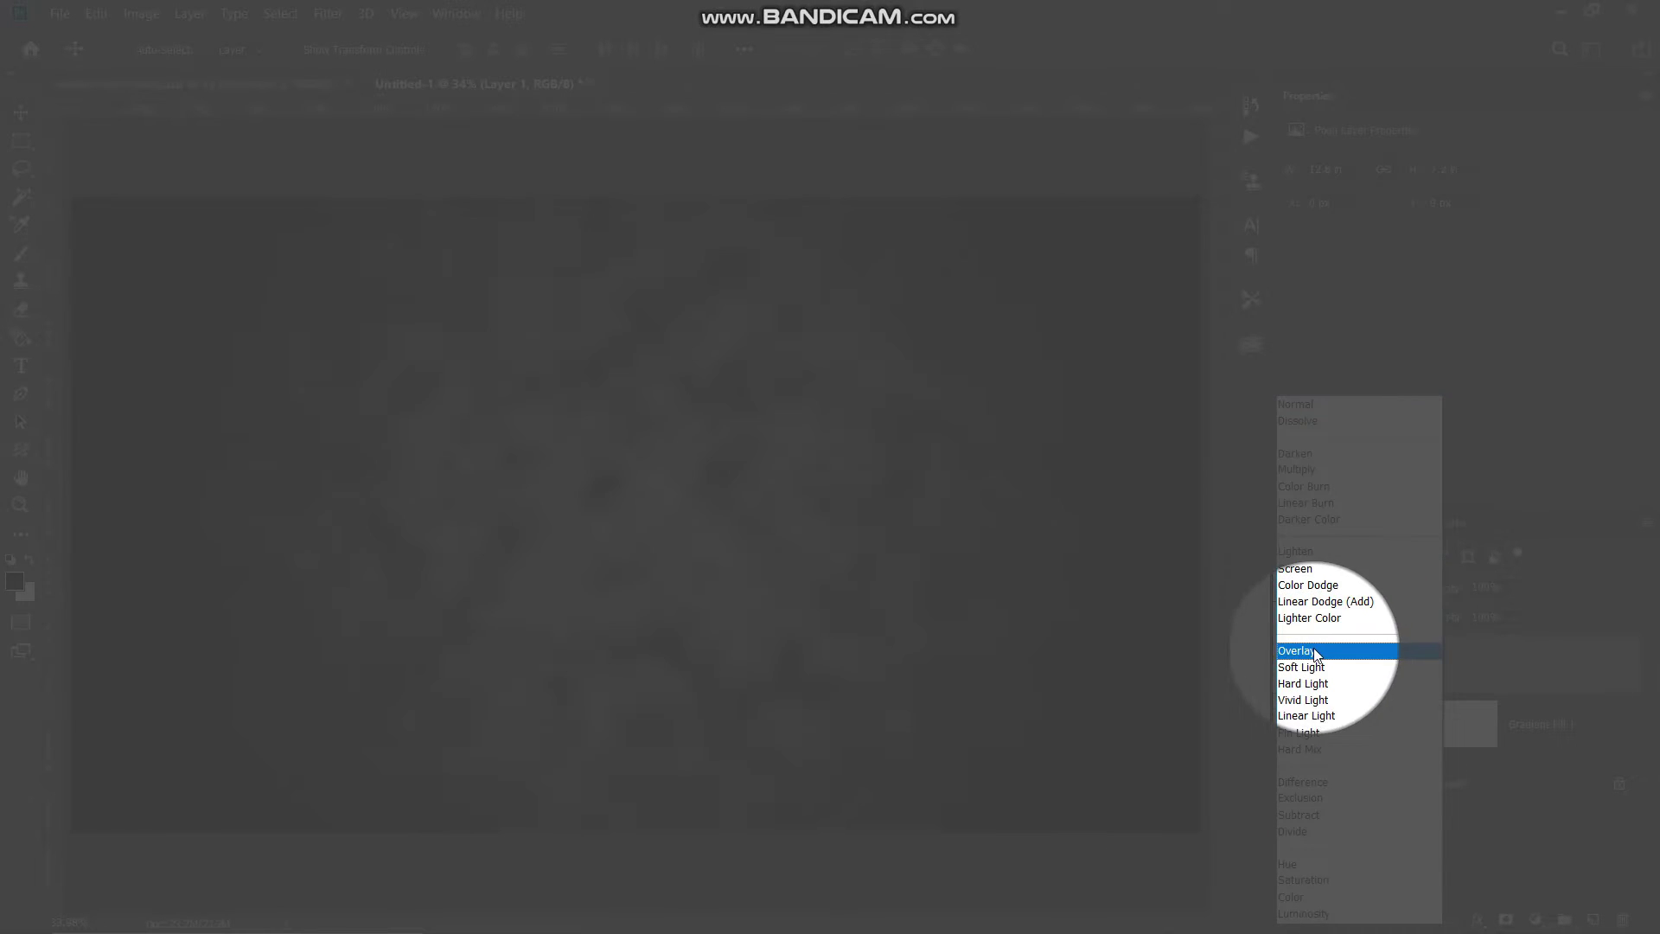
click(1316, 651)
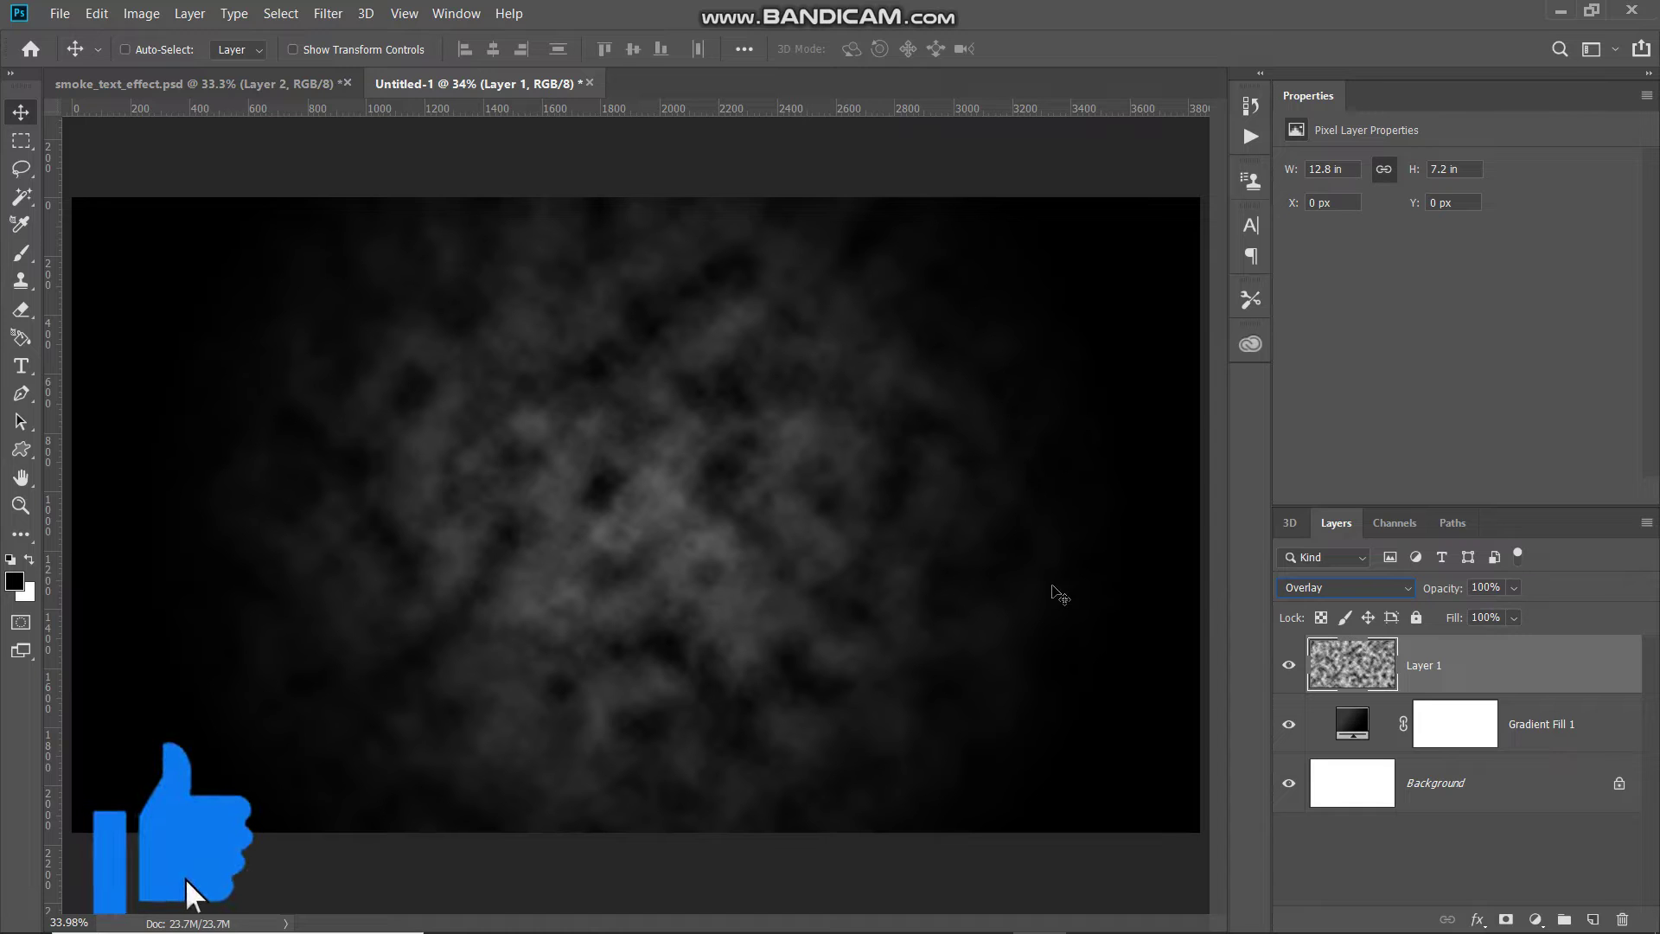
click(1290, 666)
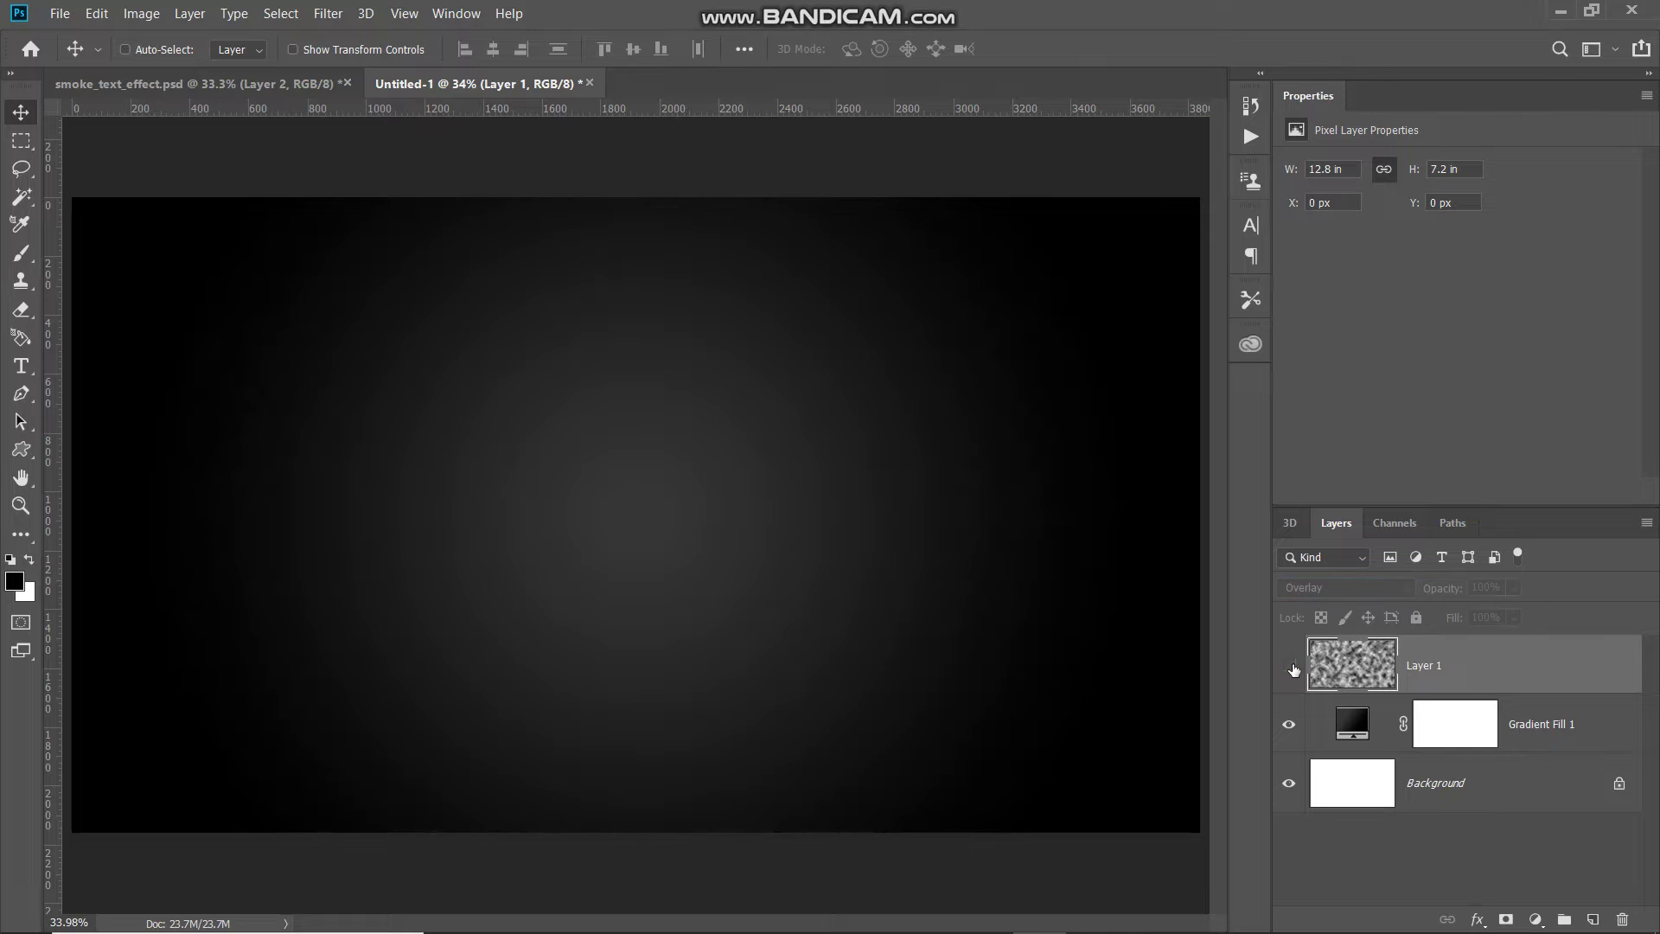
click(1289, 666)
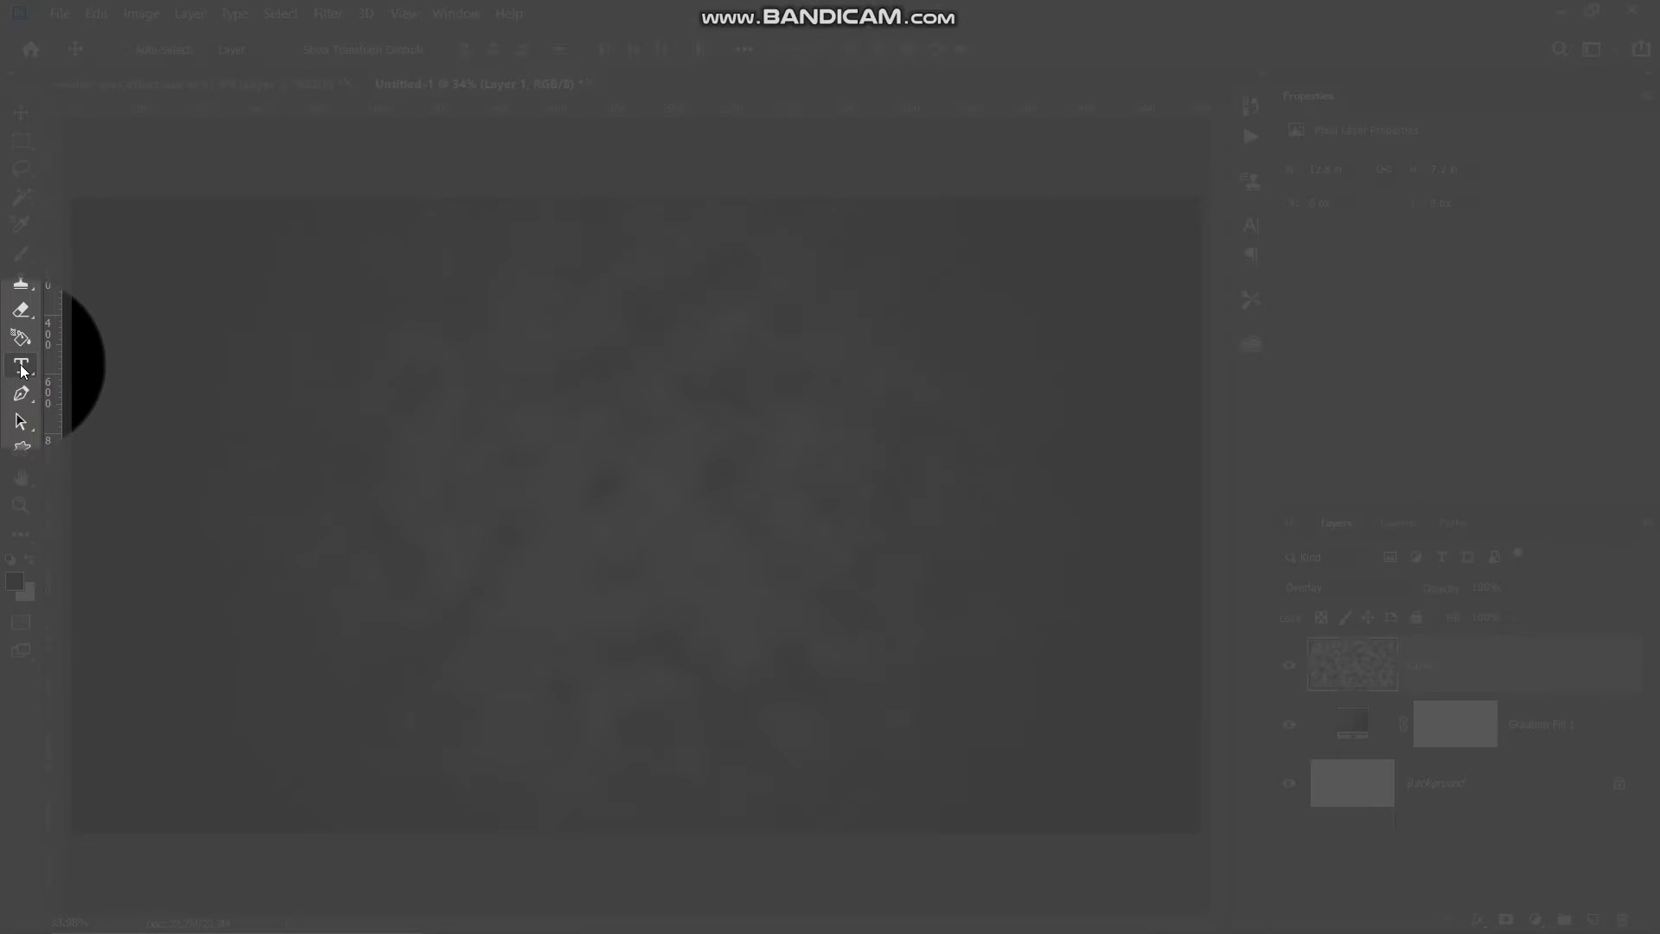
- Set up the Horizontal Type tool with the Back to Black Bold Demo font at 250 pt
click(21, 366)
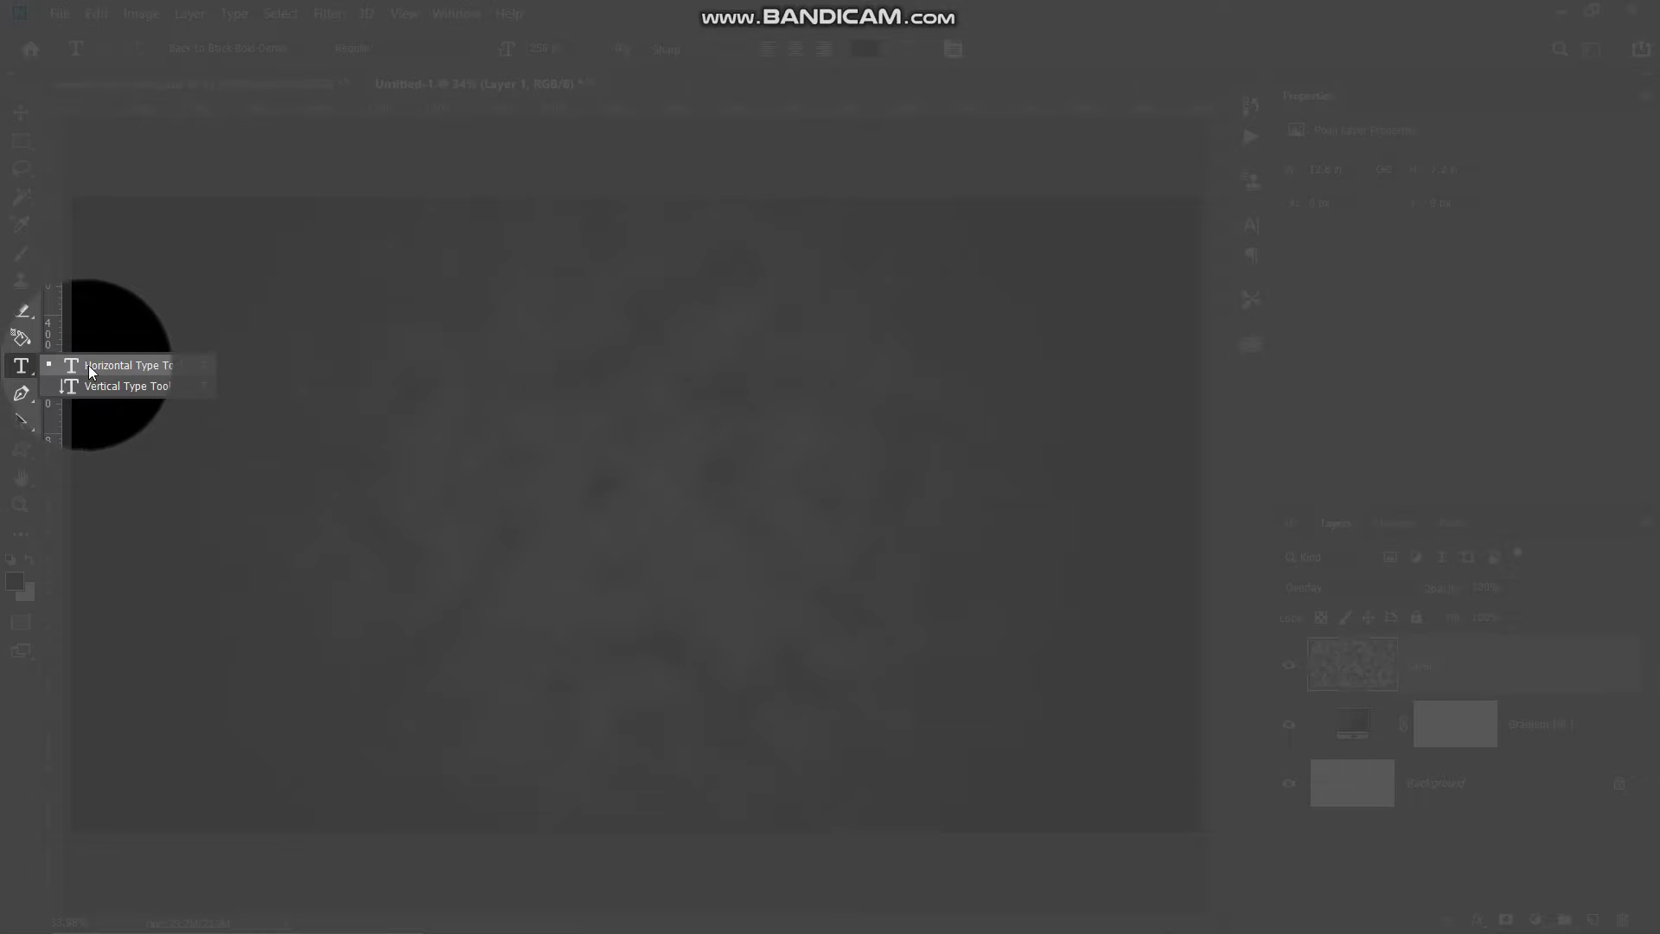
click(124, 367)
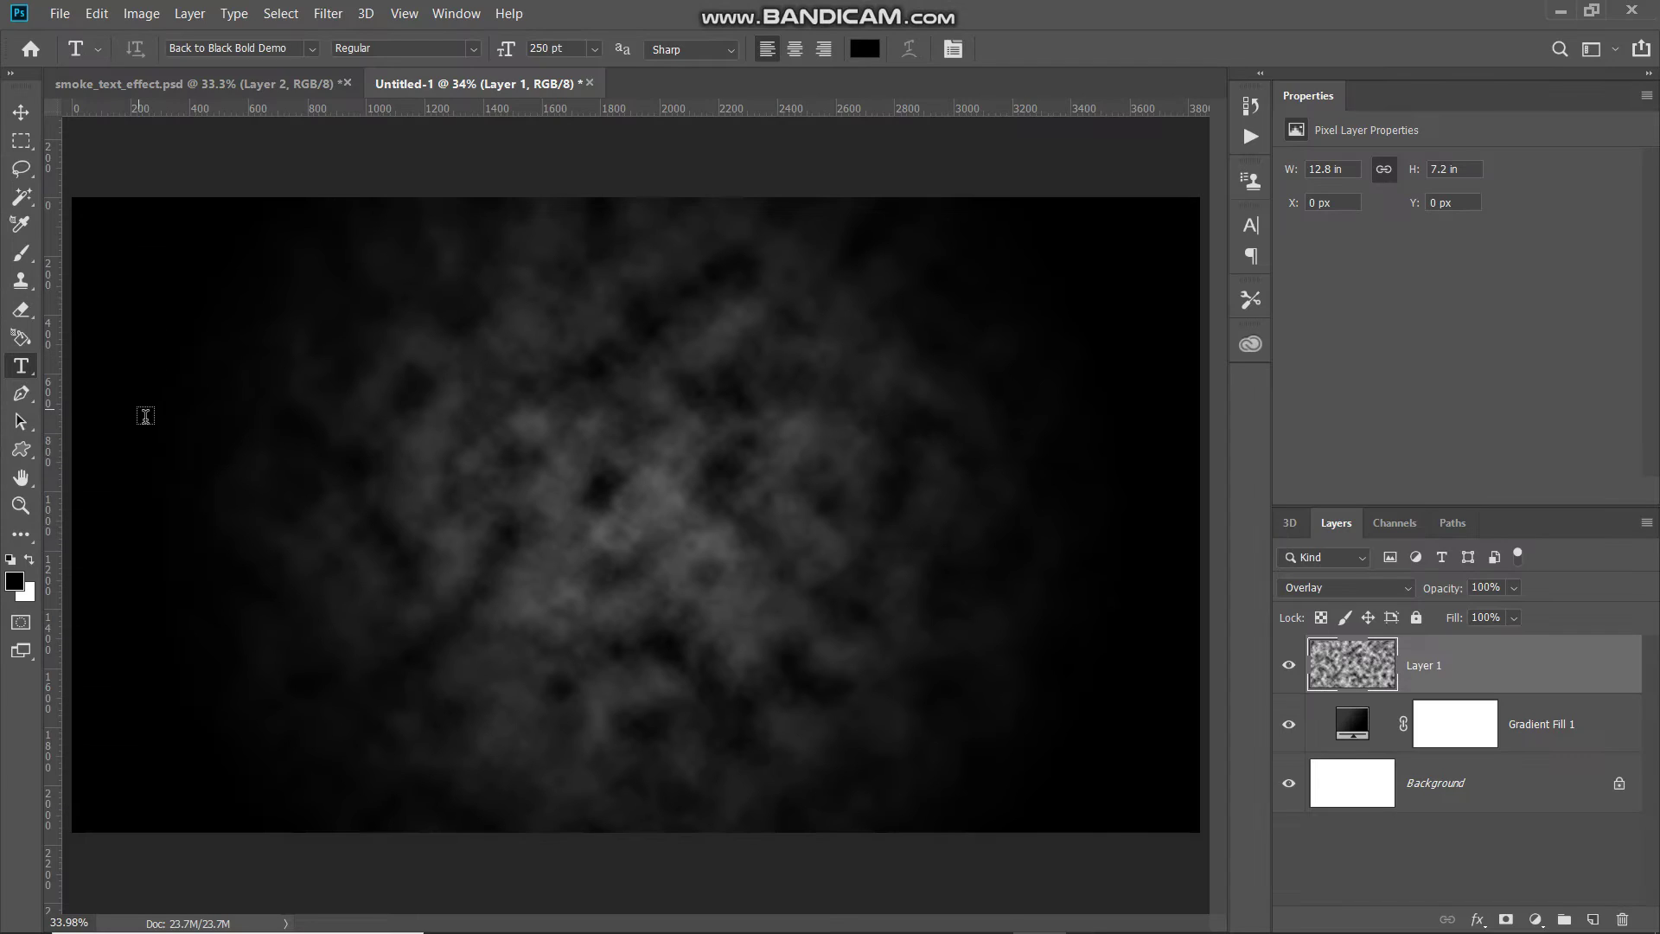
click(313, 49)
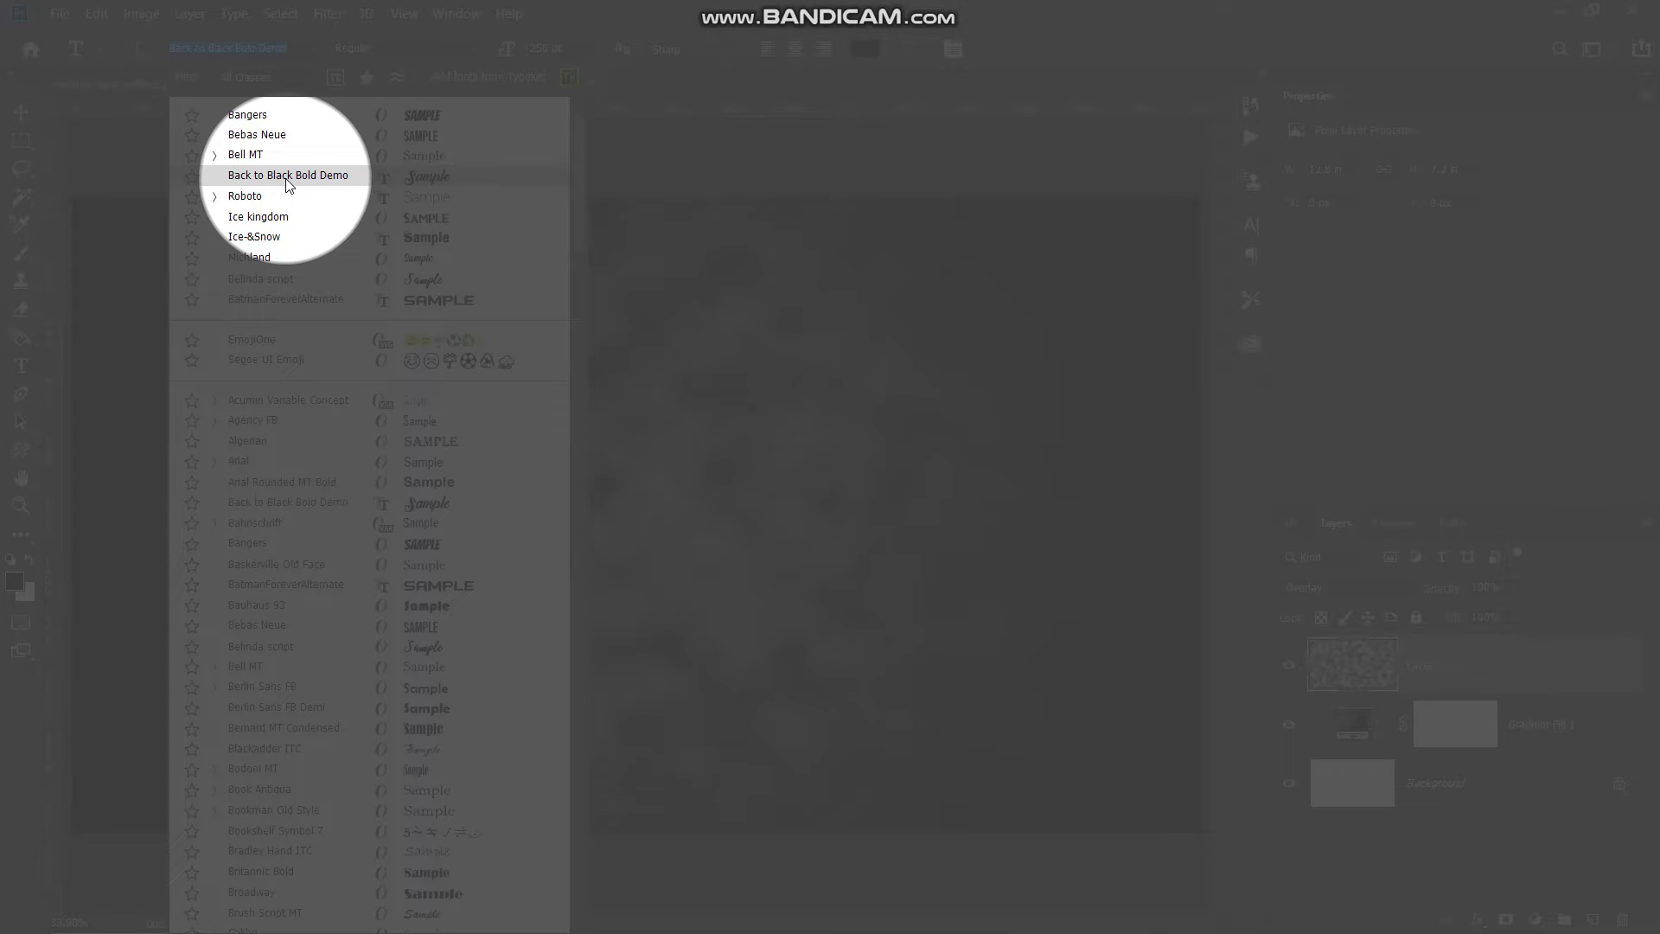
click(288, 176)
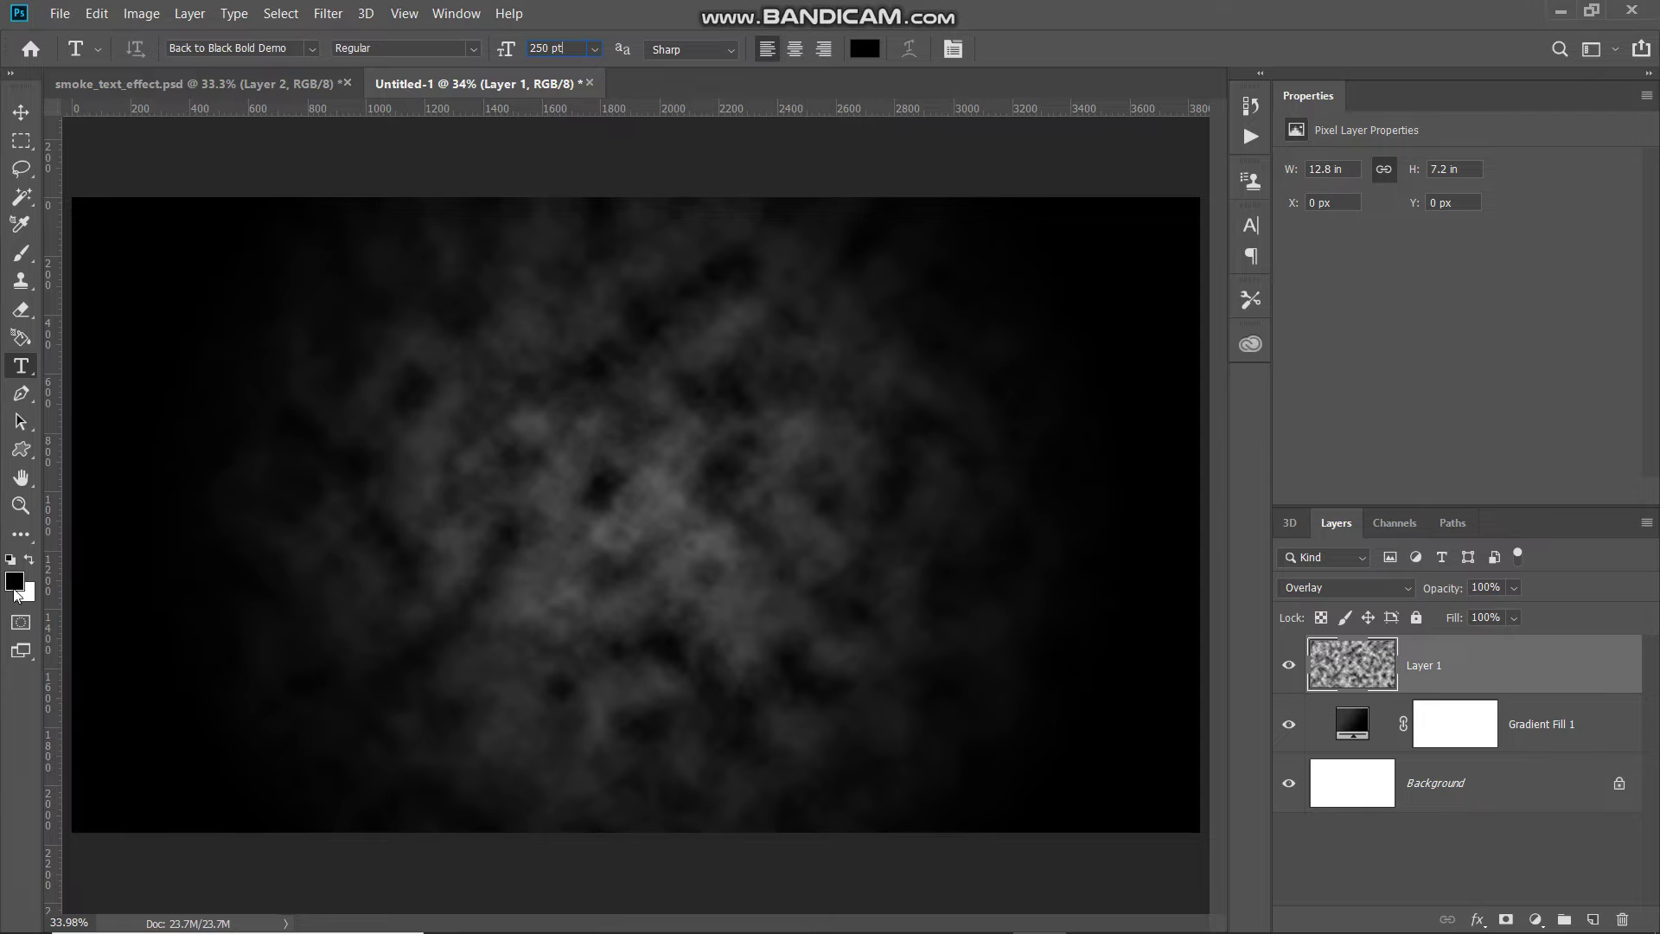
- Set the foreground color to white (ffffff)
click(17, 584)
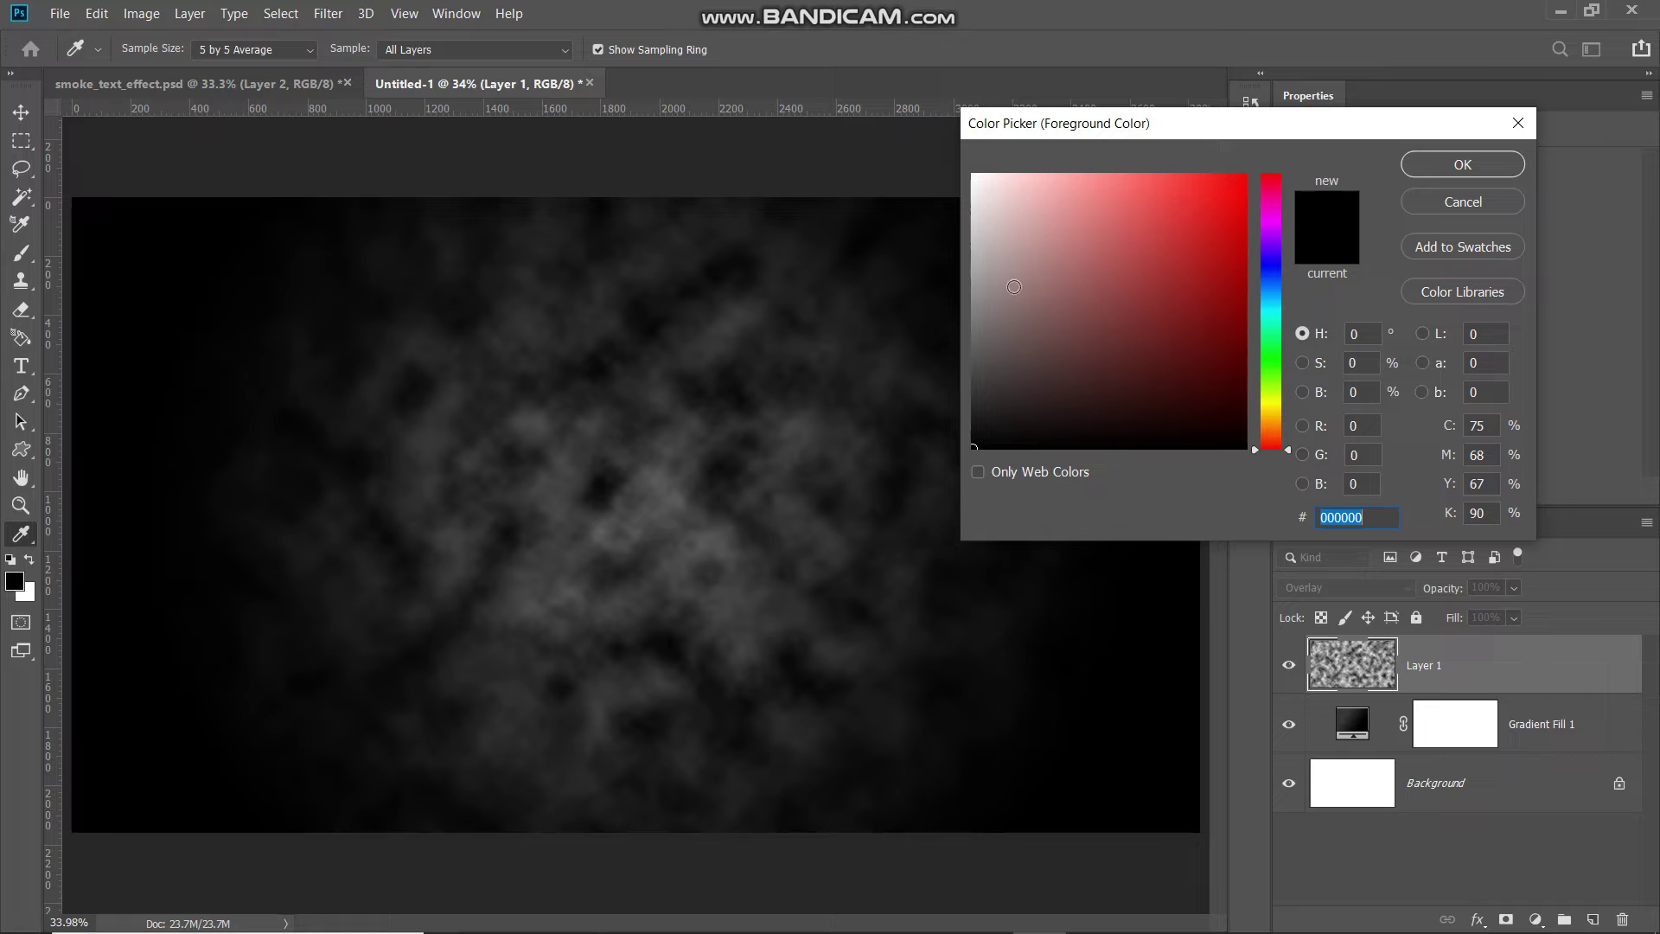
text(ffffff)
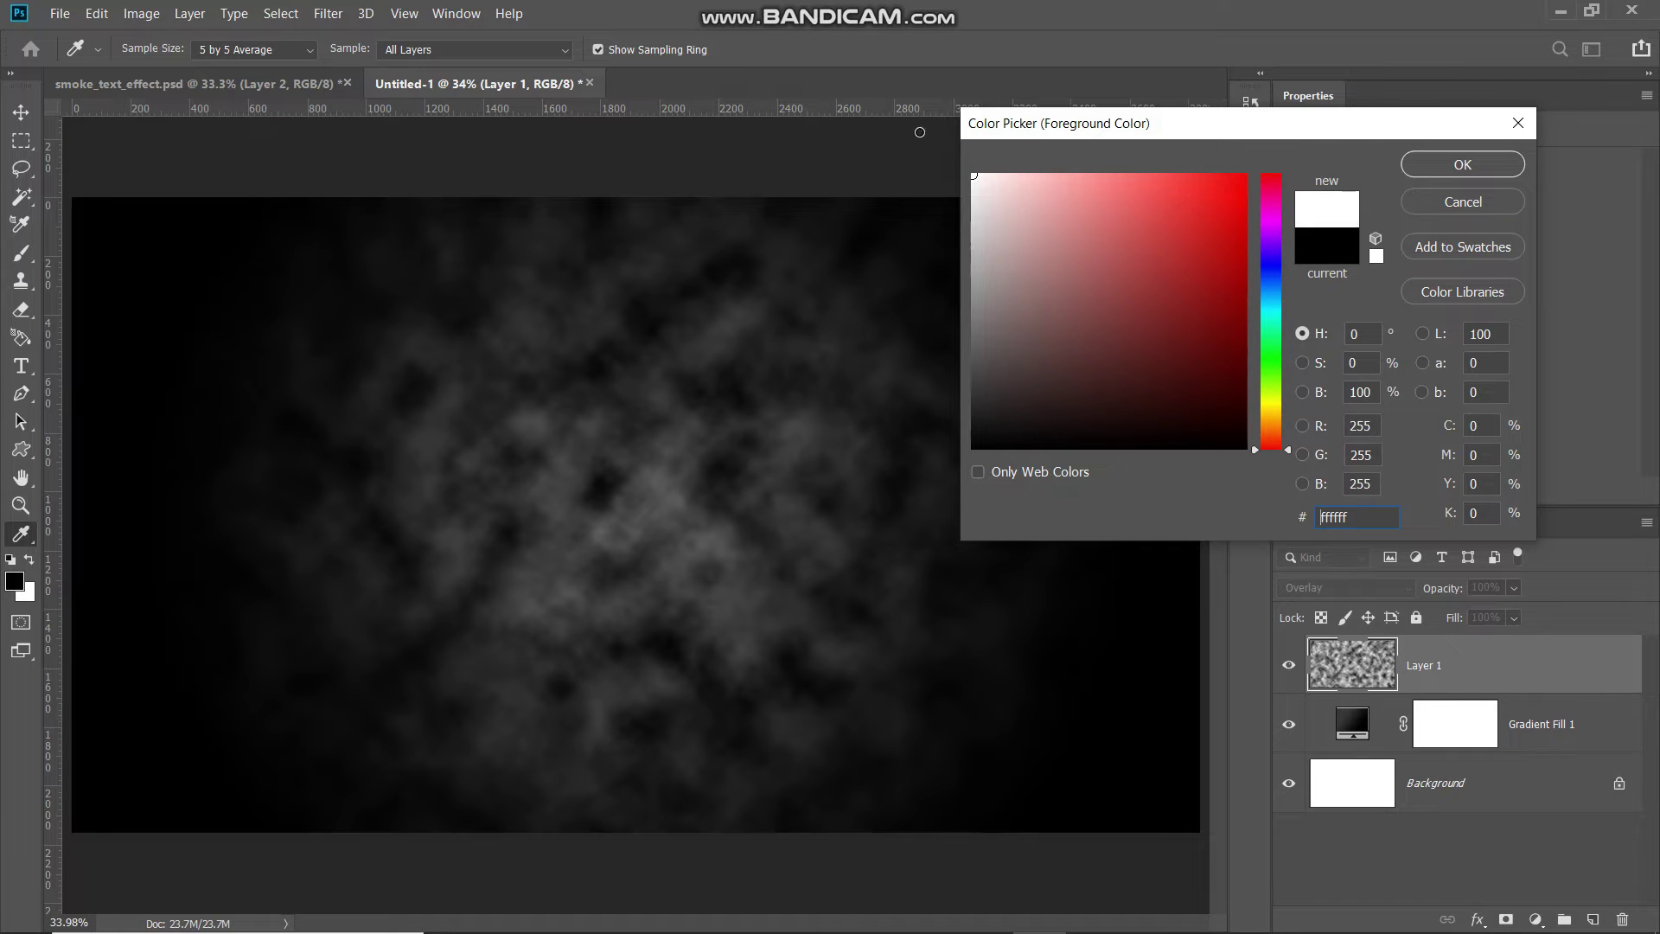
click(1461, 166)
- Add the text "Smoke" across the canvas with the Horizontal Type tool and commit it
key(t)
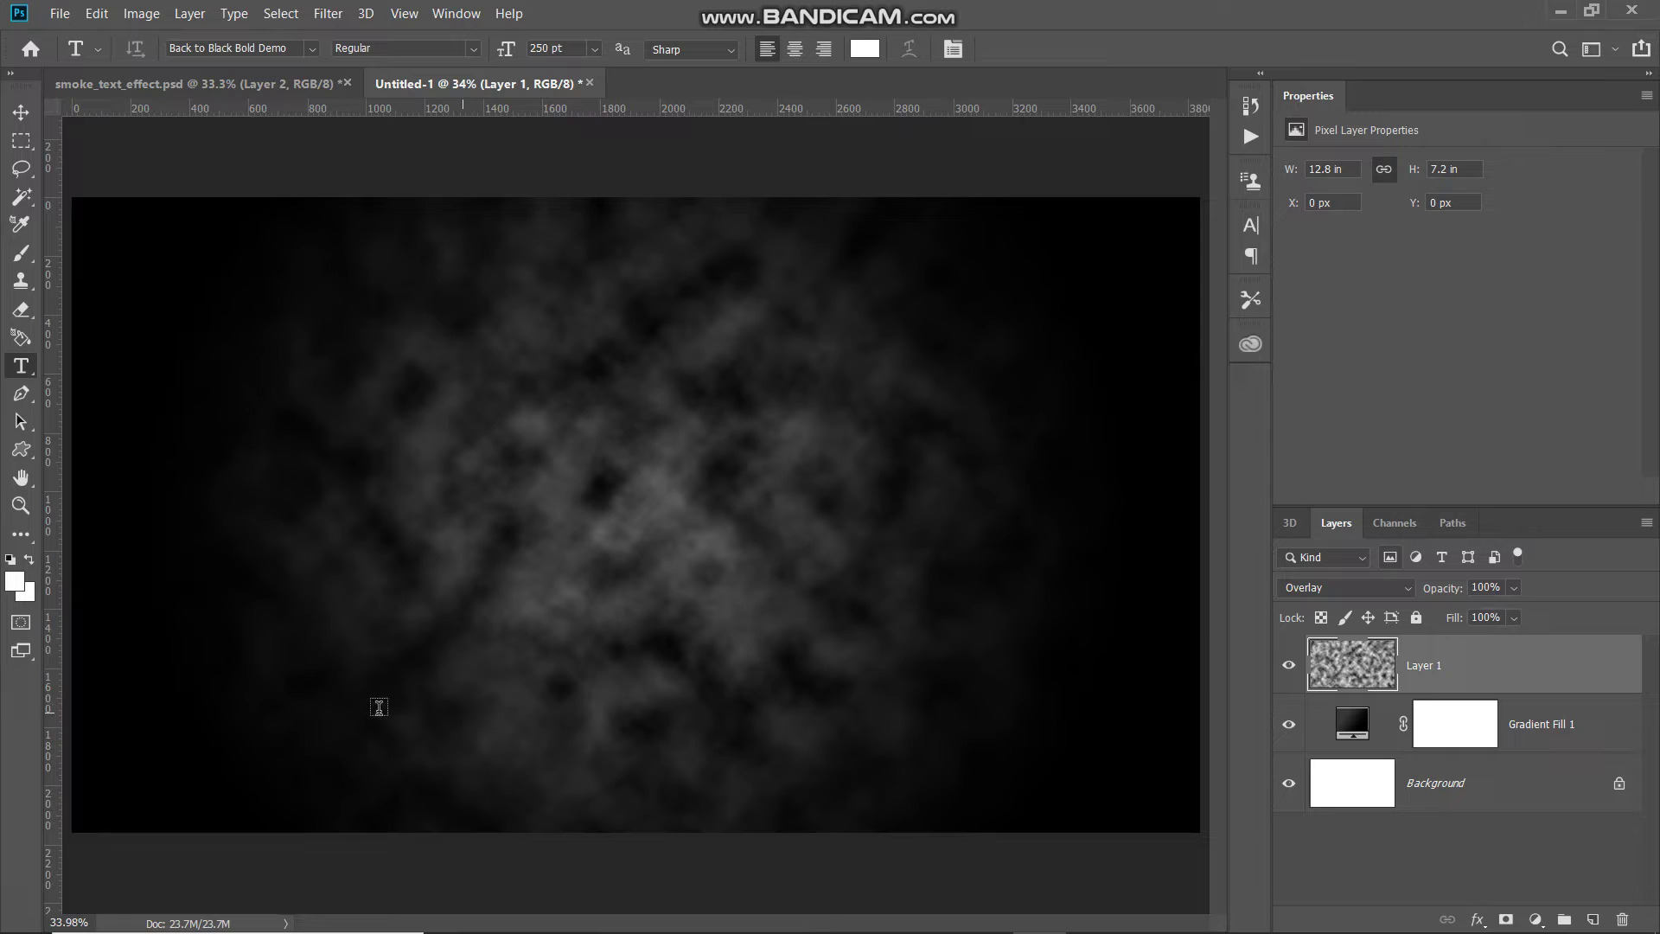
click(238, 551)
key(BackSpace)
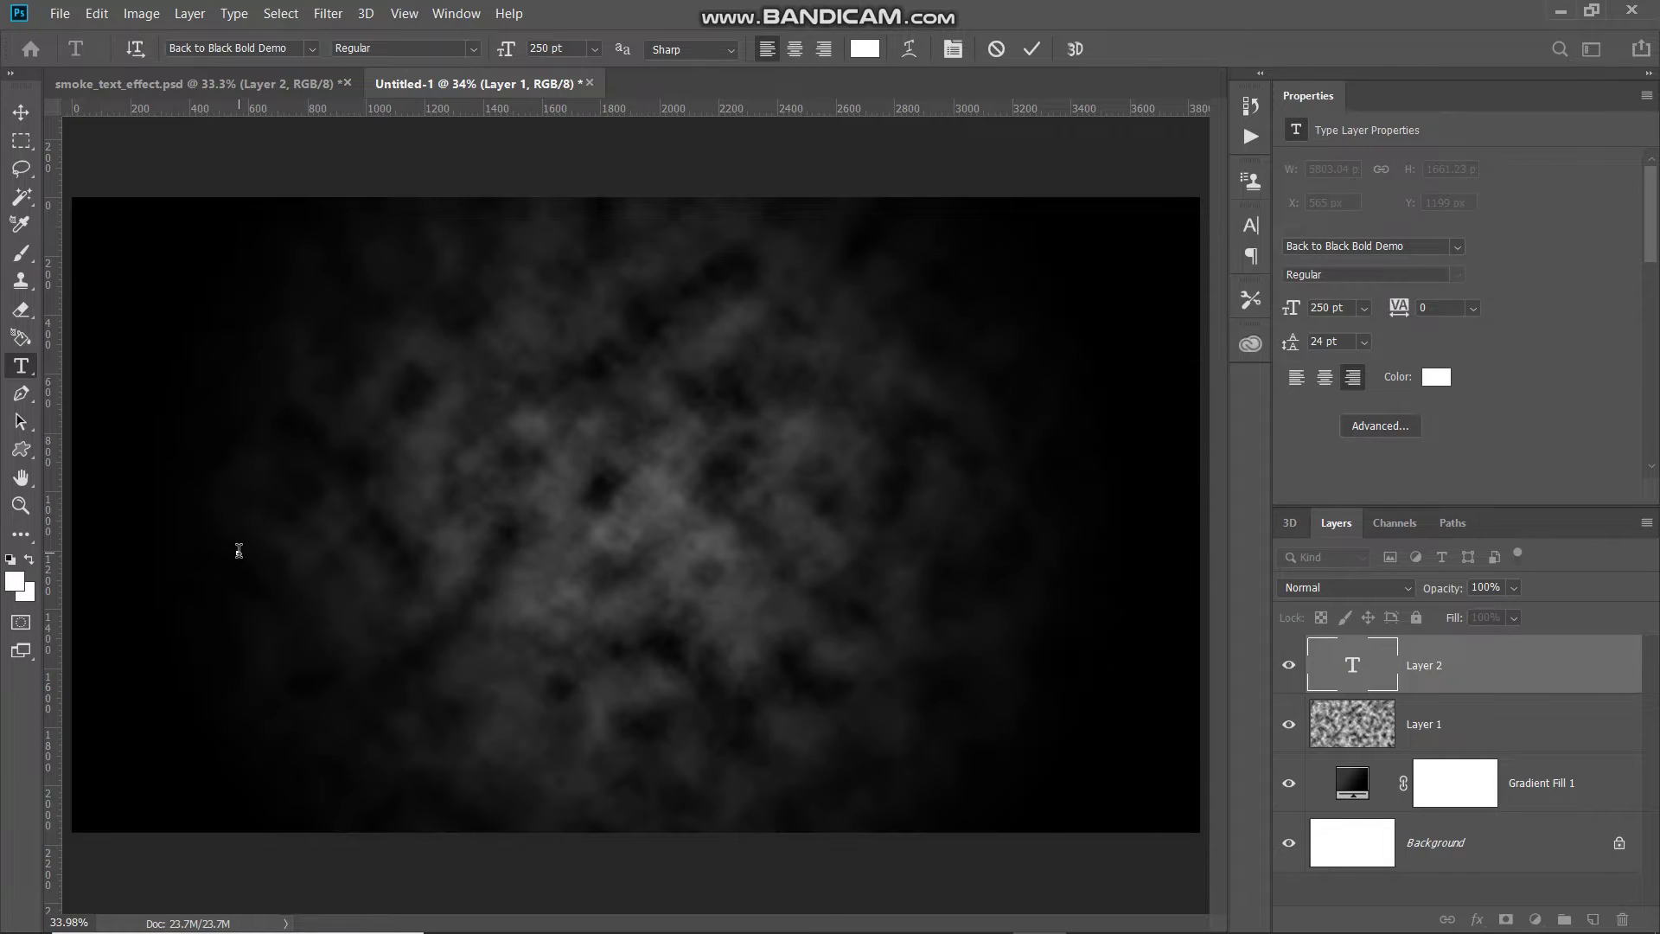
text(Smoke)
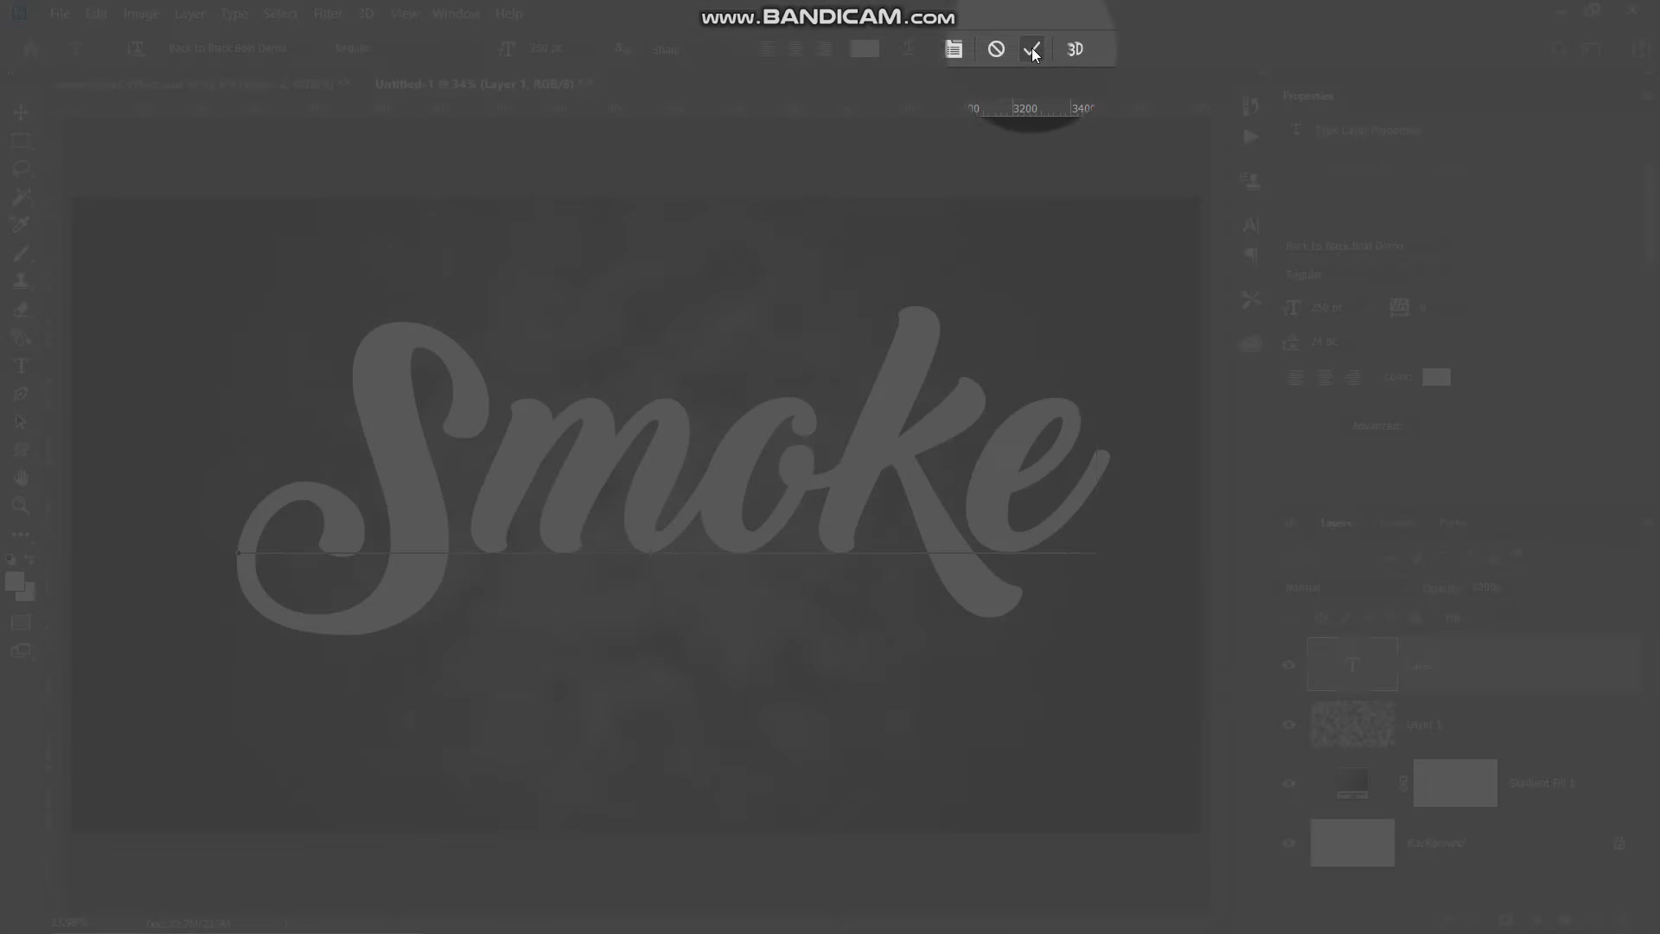
click(1034, 54)
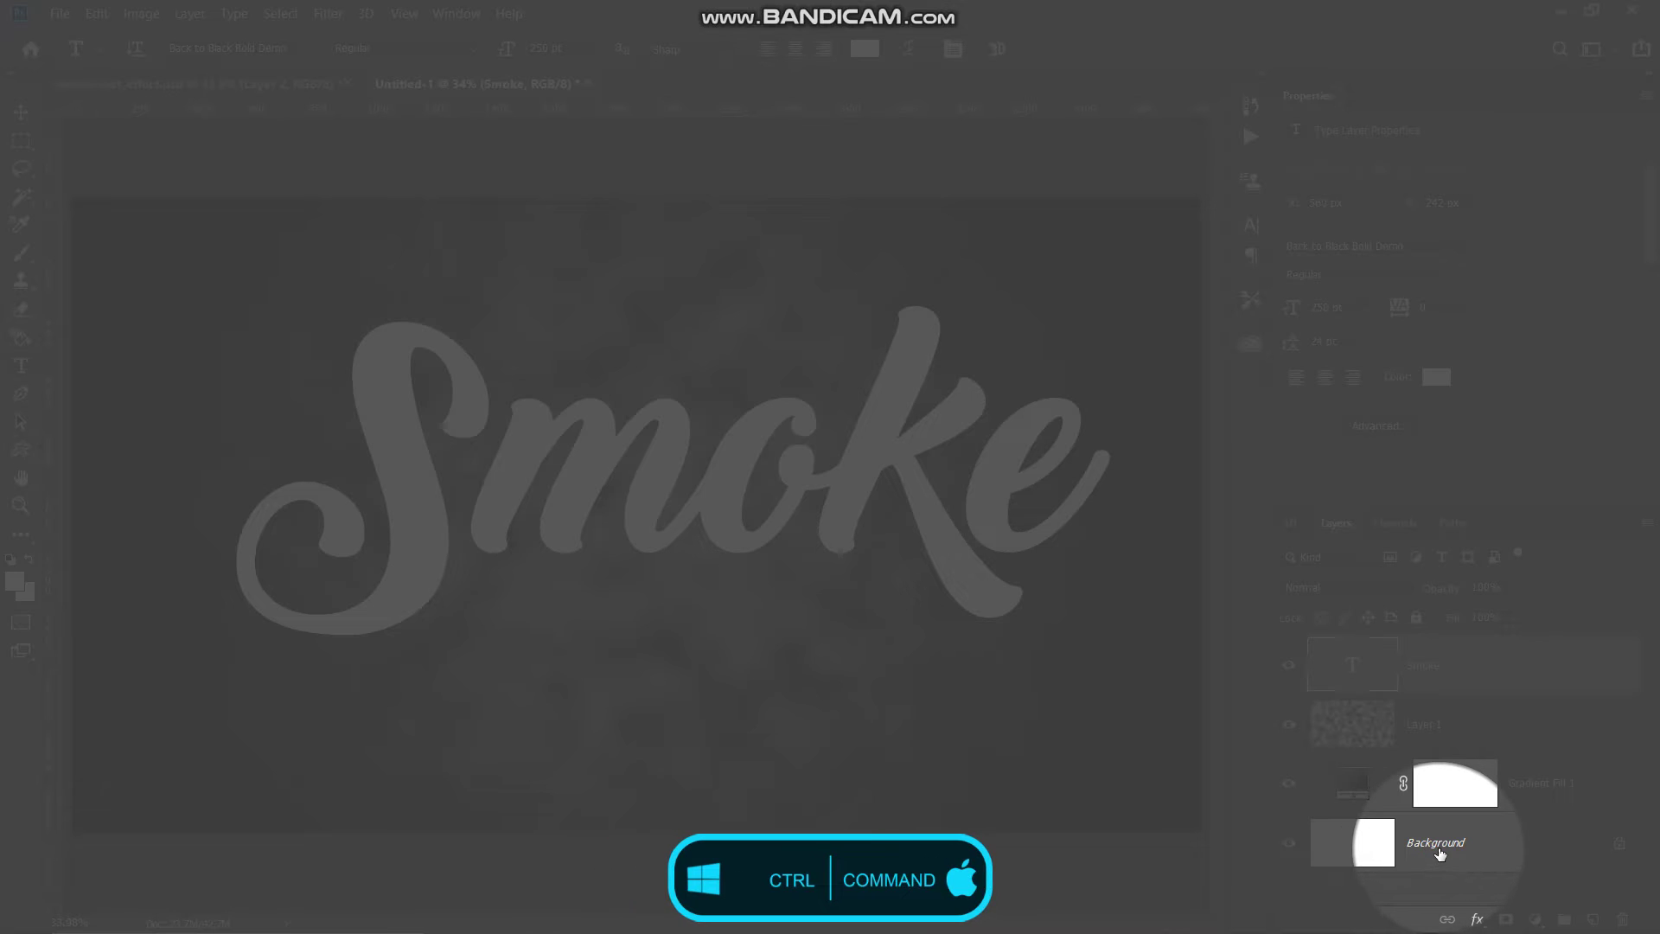
- Center the Smoke text horizontally and vertically against the Background layer with the Move tool's alignment
ctrl+click(1437, 852)
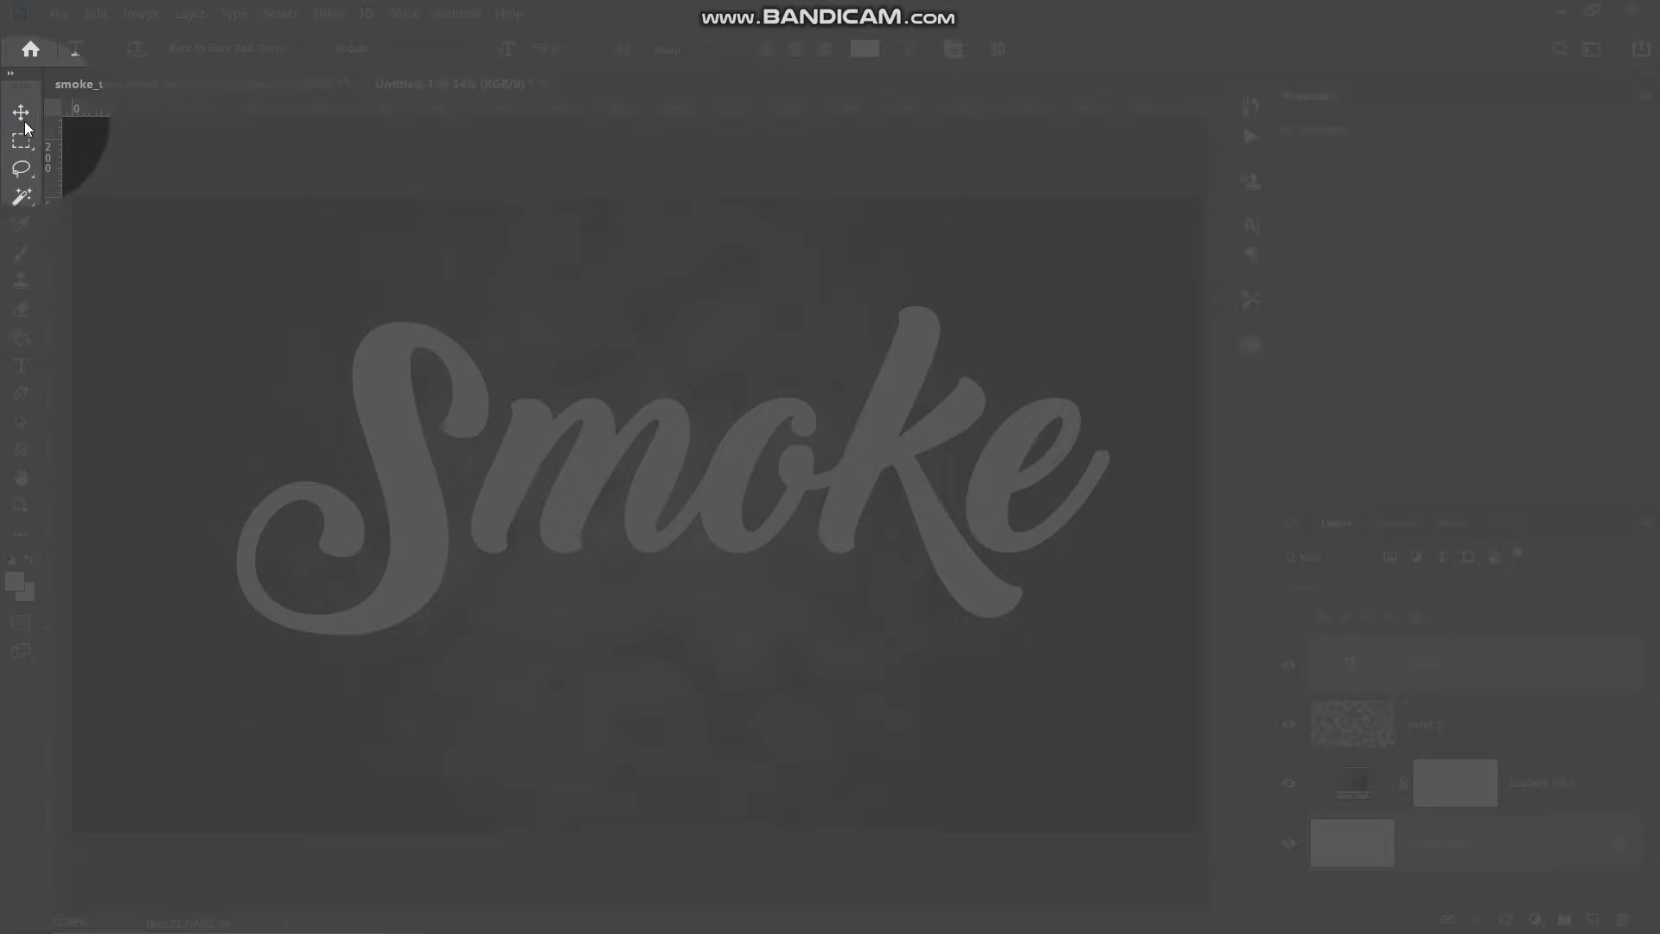
click(20, 112)
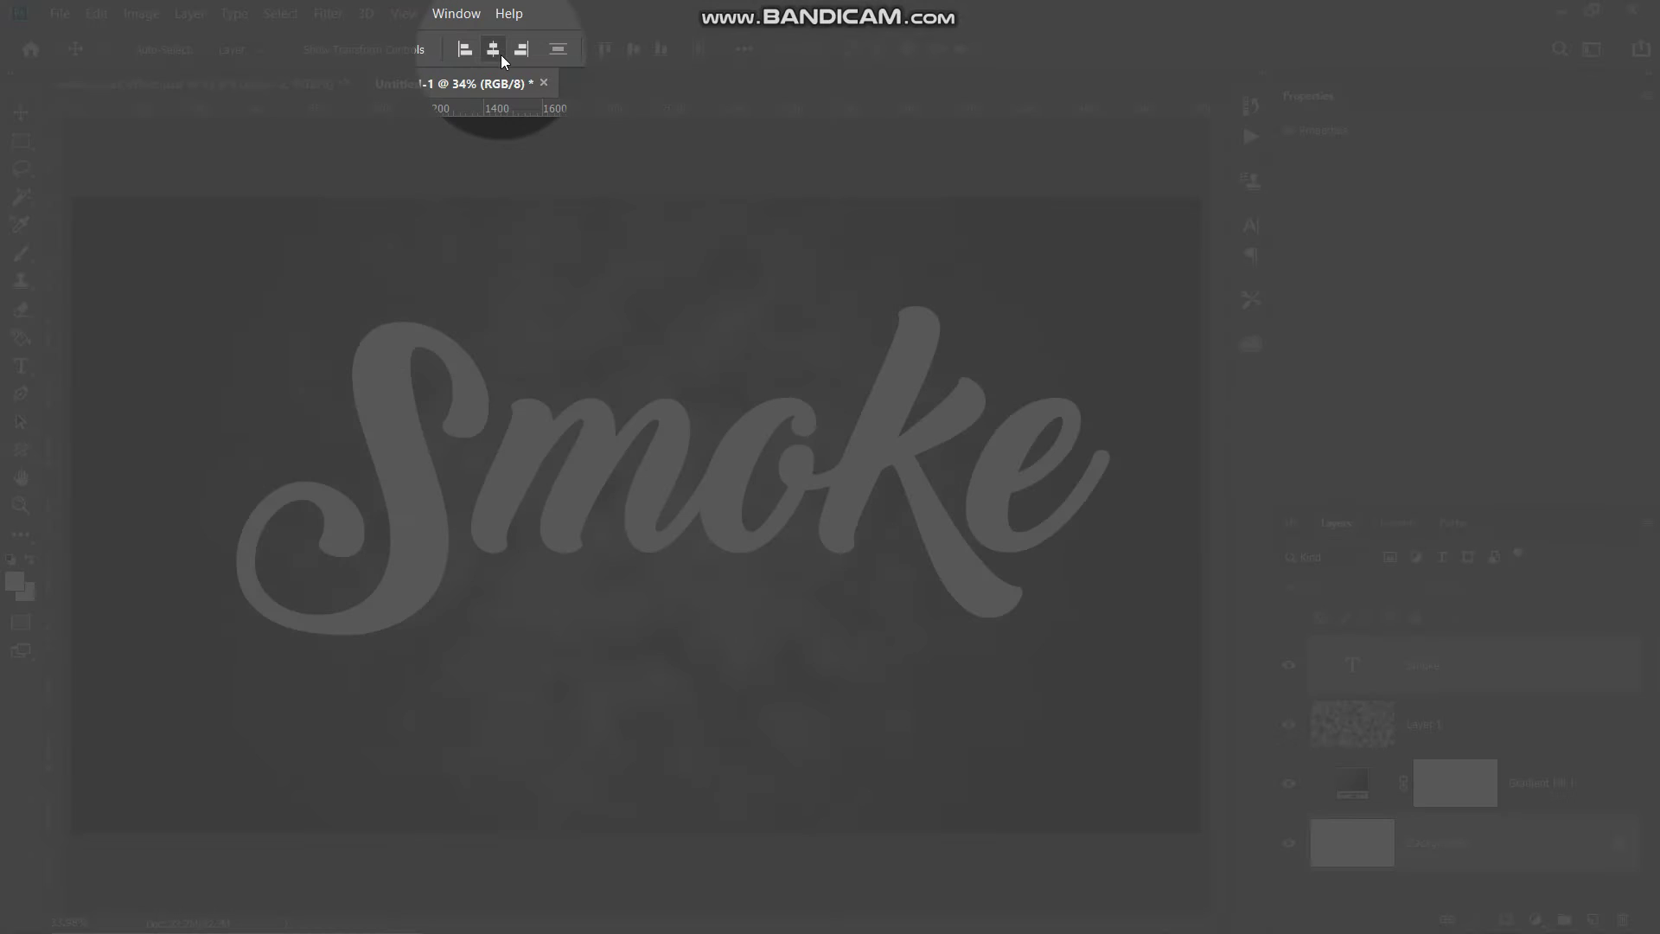
click(500, 54)
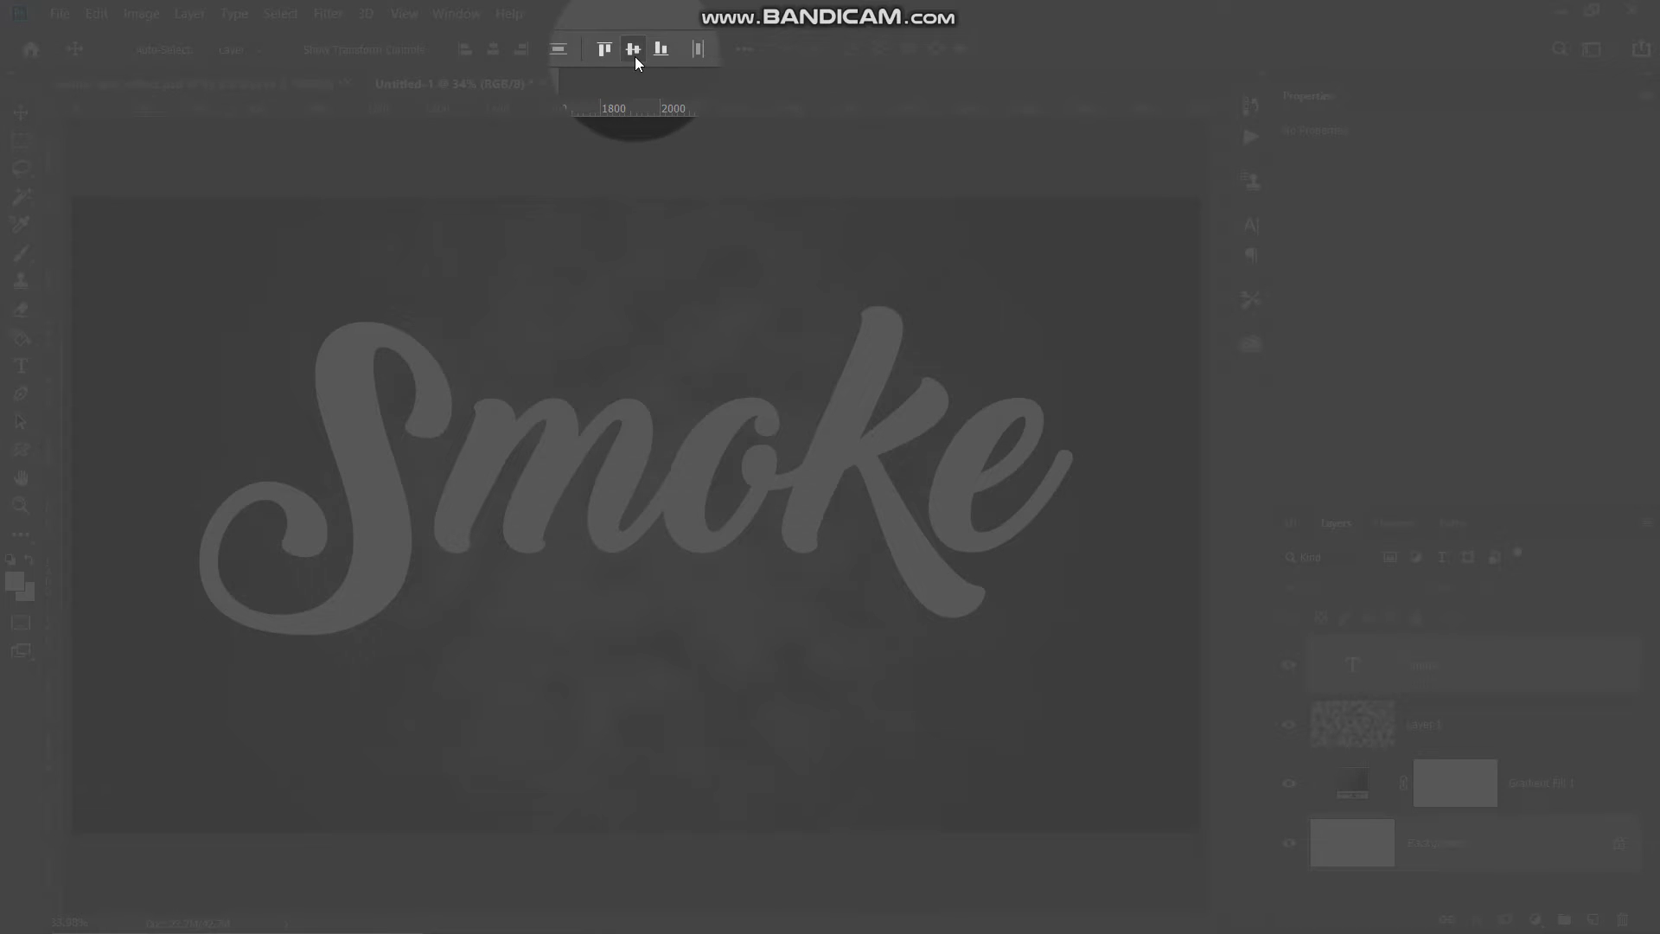
click(635, 55)
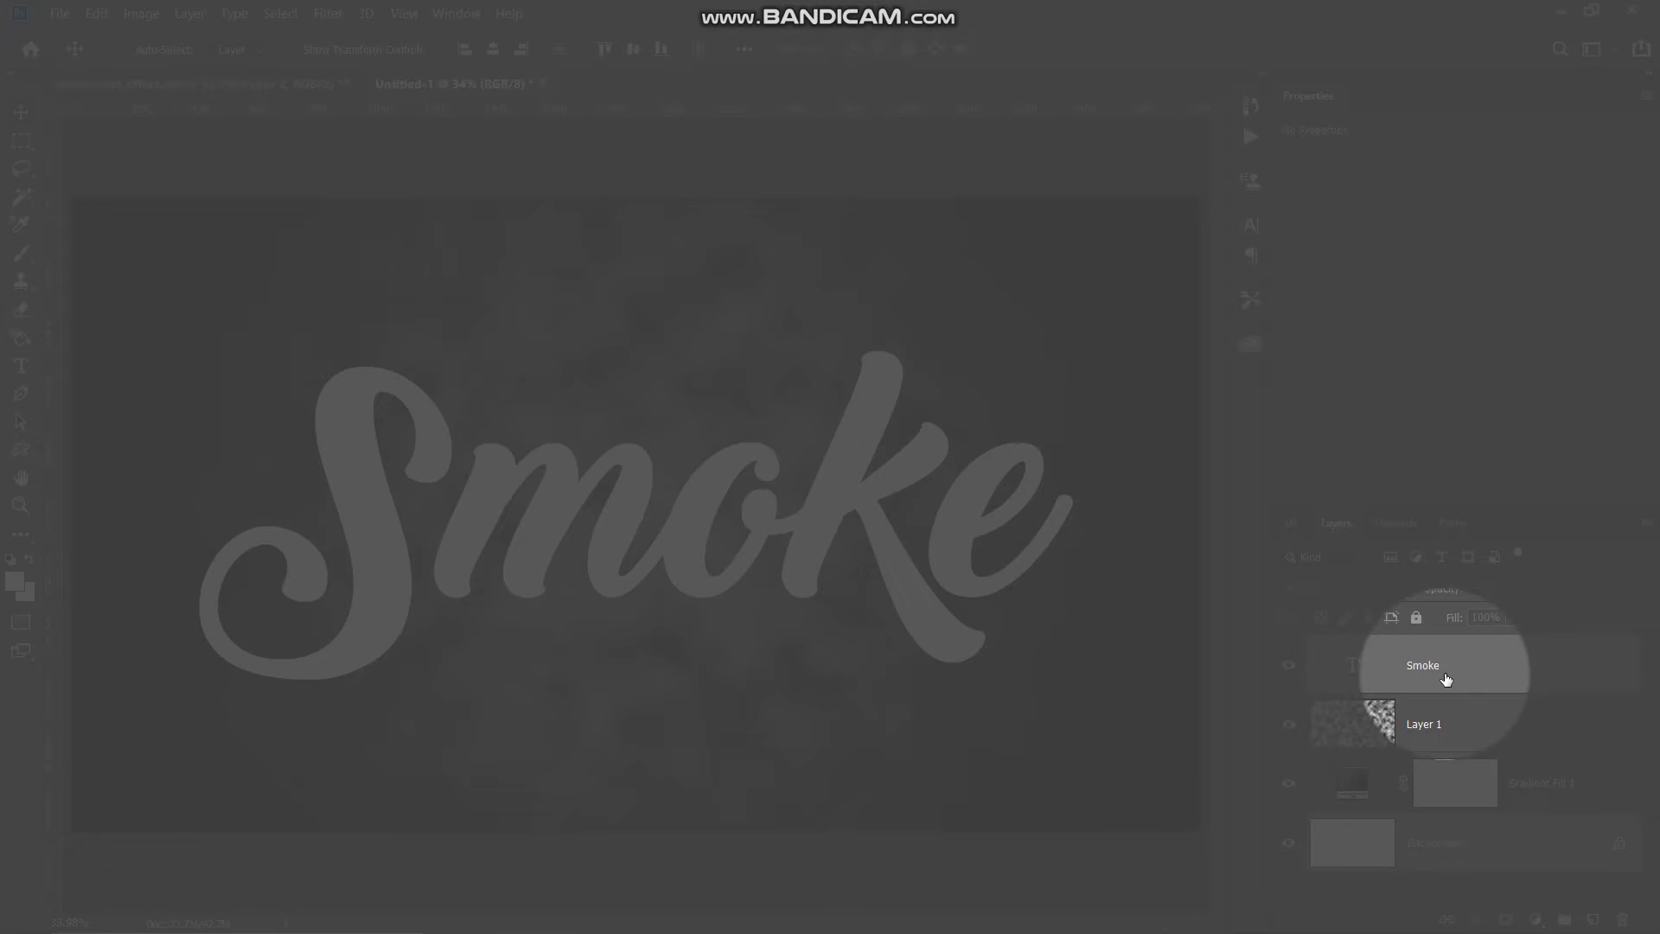
- Select only the Smoke text layer and nudge it down about 100 px
click(1445, 678)
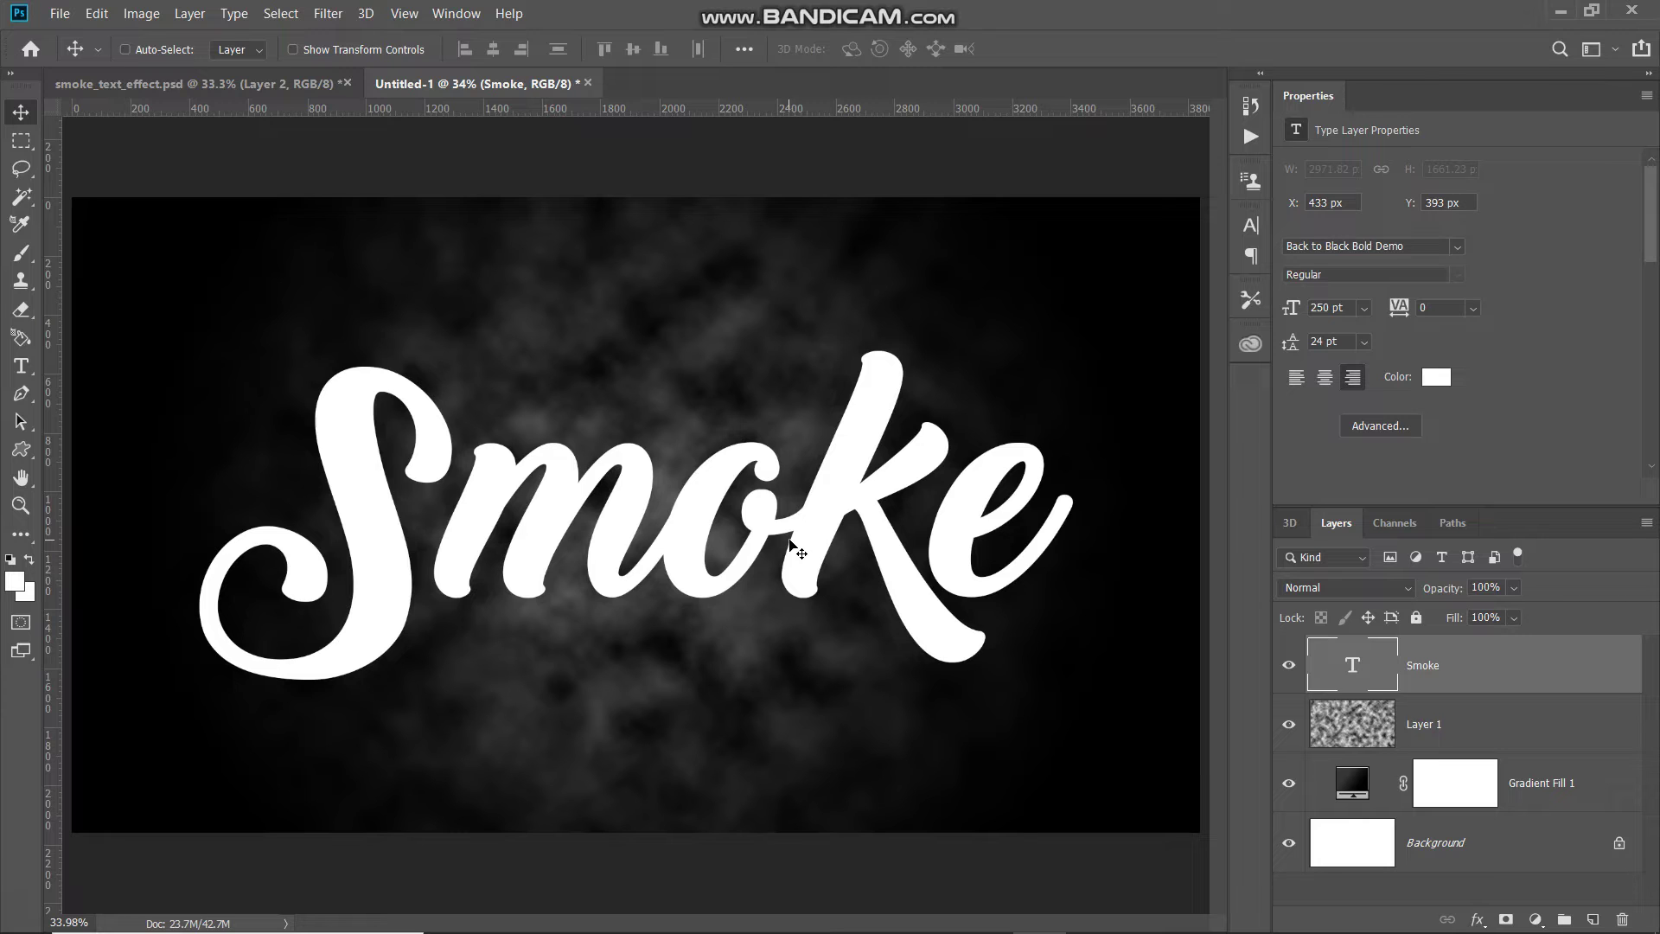
key(Down)
key(Down)
key(Down)
key(Down)
key(shift+Down)
key(shift+Down)
key(shift+Down)
key(shift+Down)
key(shift+Down)
key(shift+Down)
key(shift+Down)
key(shift+Down)
key(shift+Down)
key(shift+Down)
key(Up)
key(Up)
key(Up)
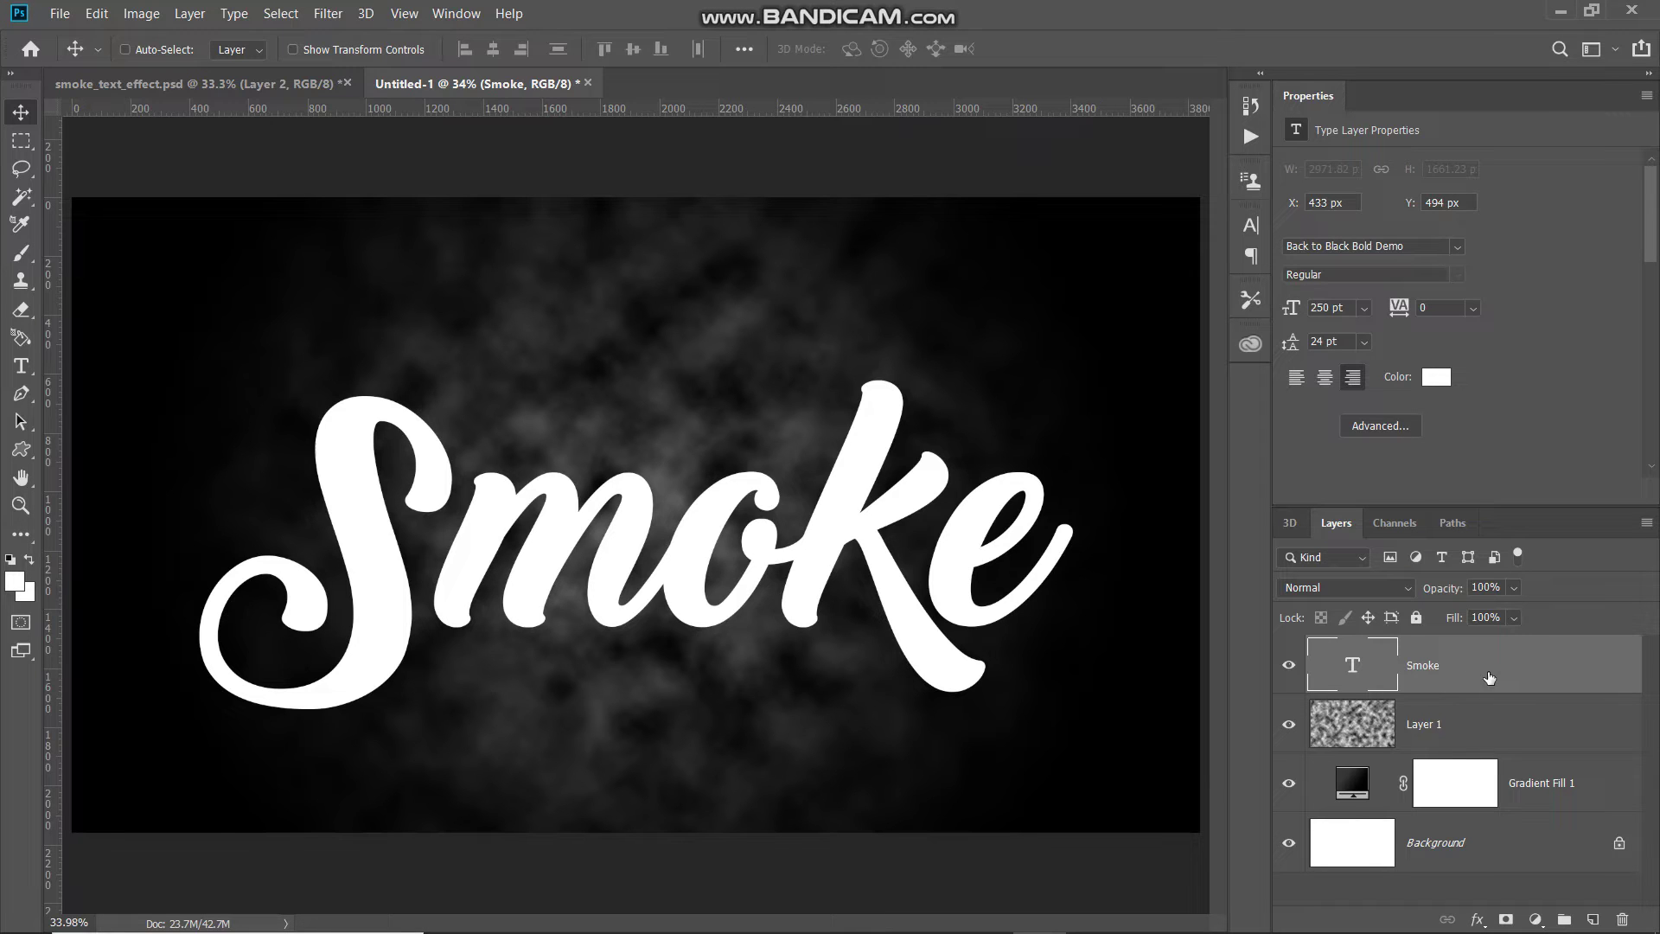
- Convert the Smoke text layer to a smart object and set its fill to 0%
right_click(1516, 667)
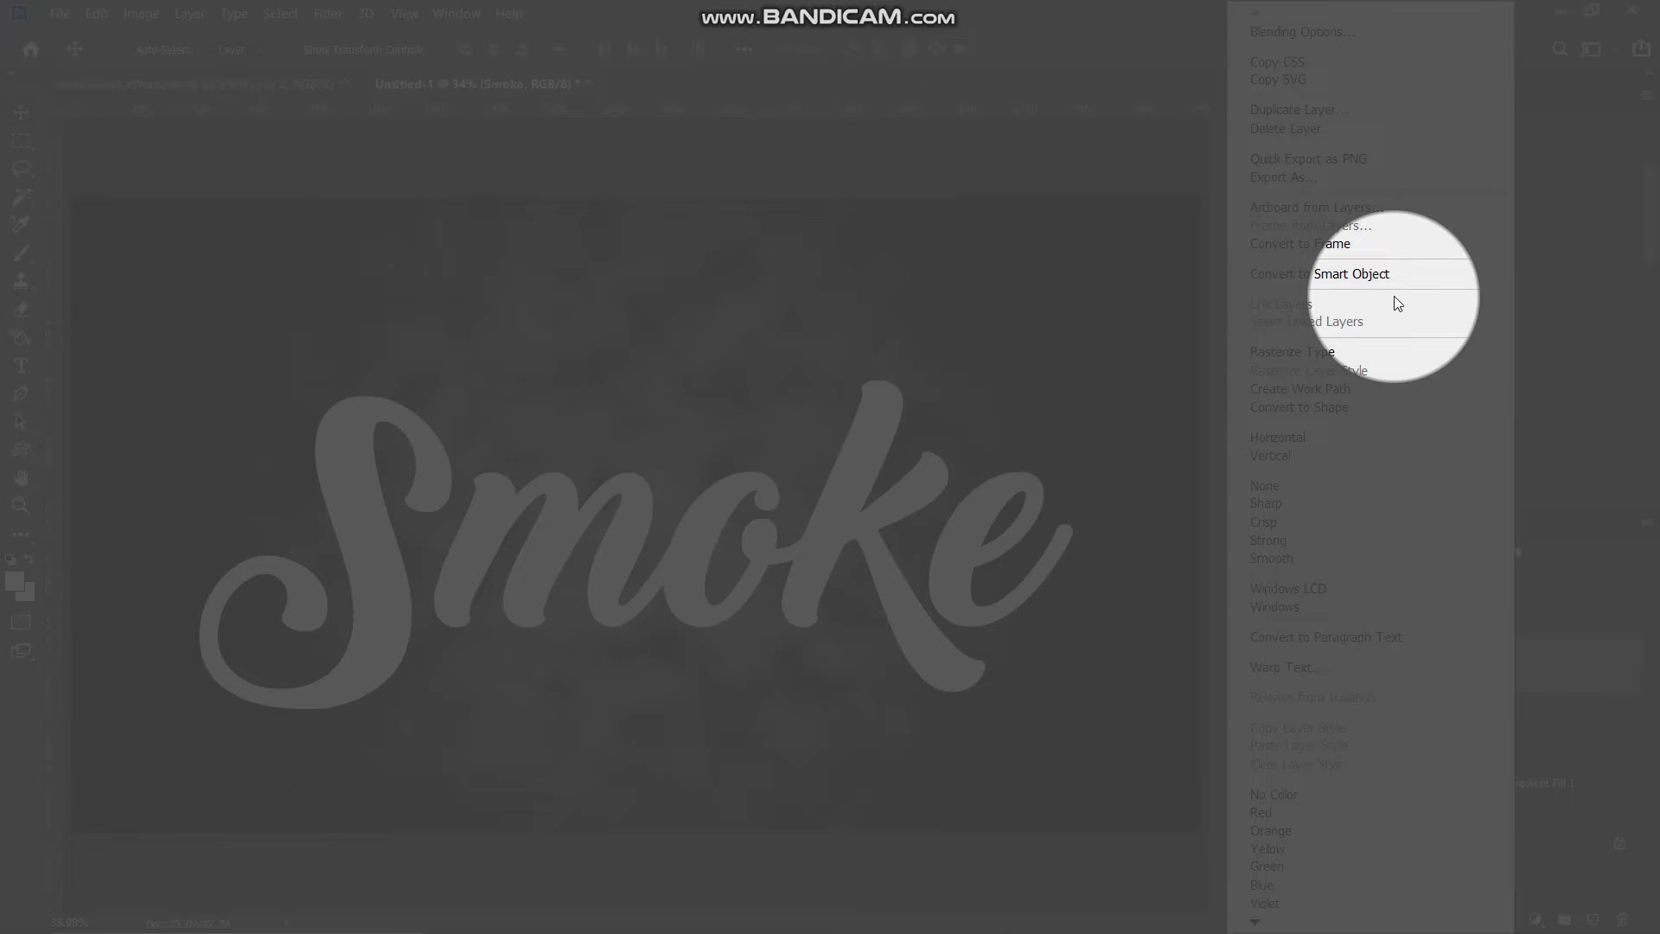
click(1327, 275)
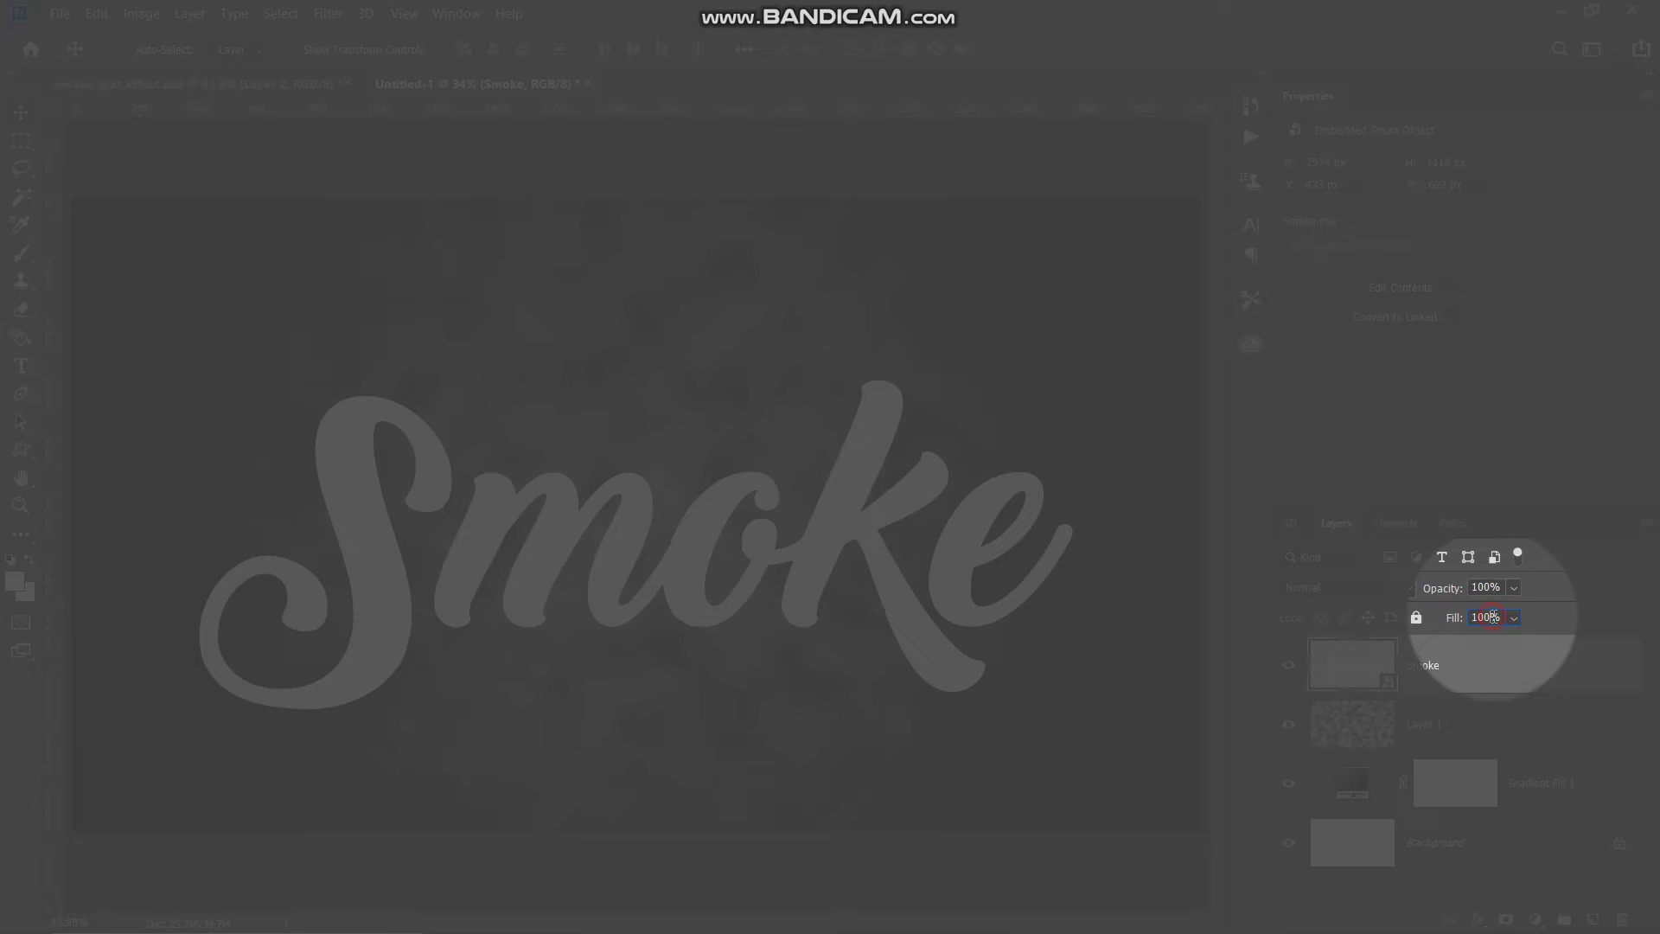
click(1491, 616)
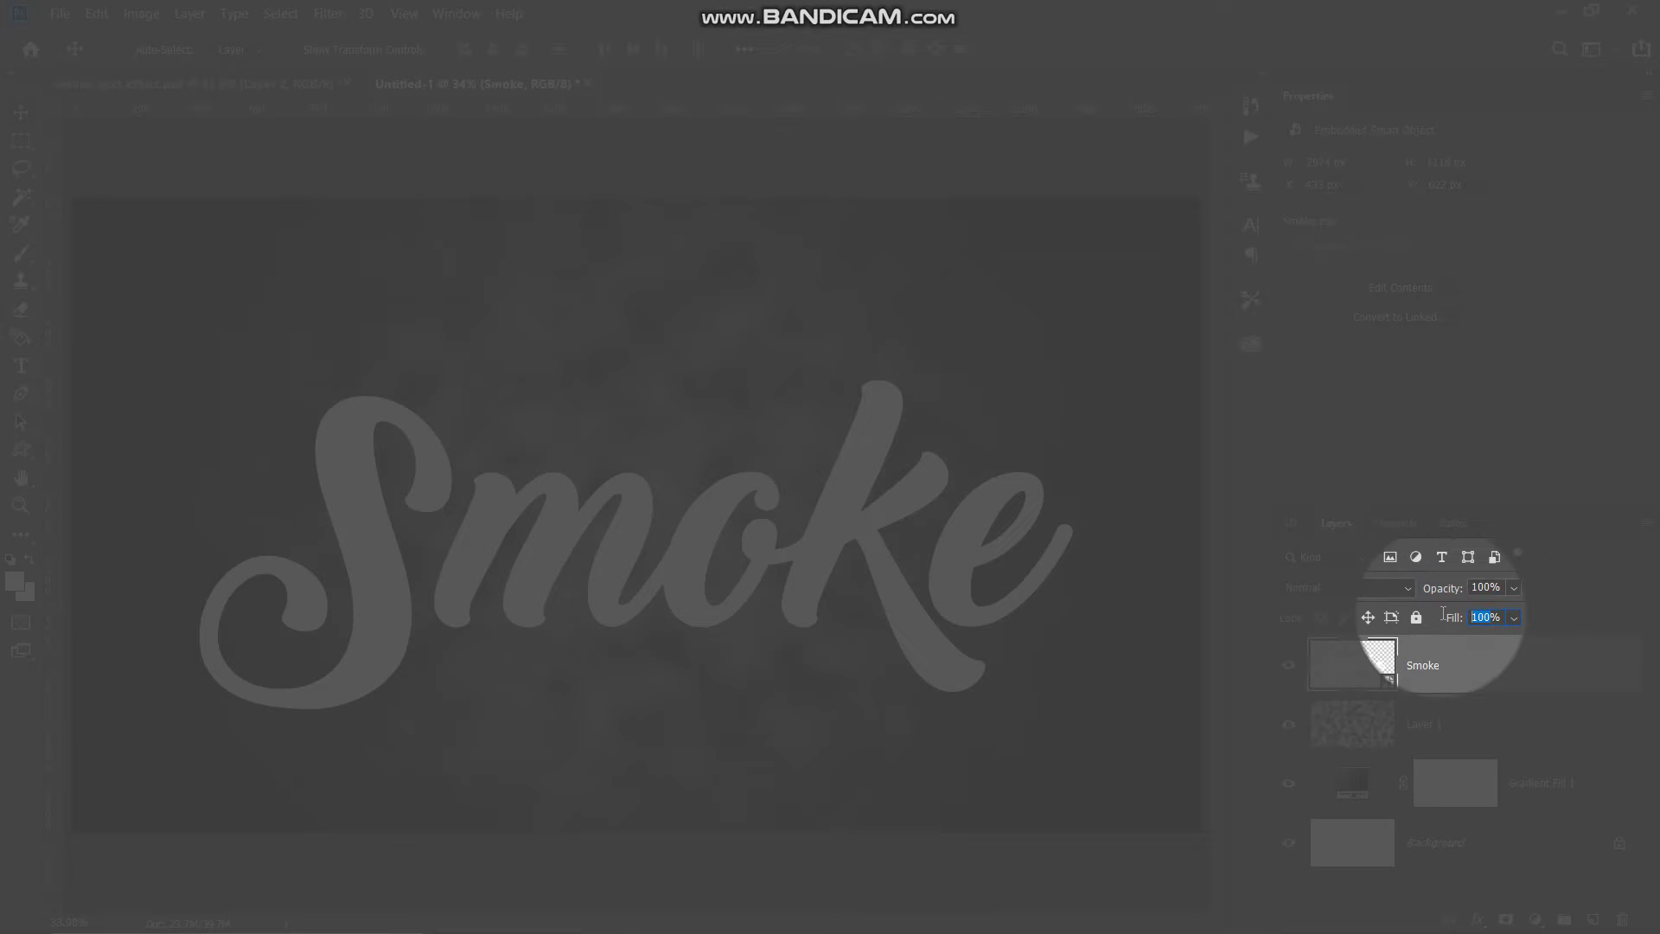
text(0)
key(Return)
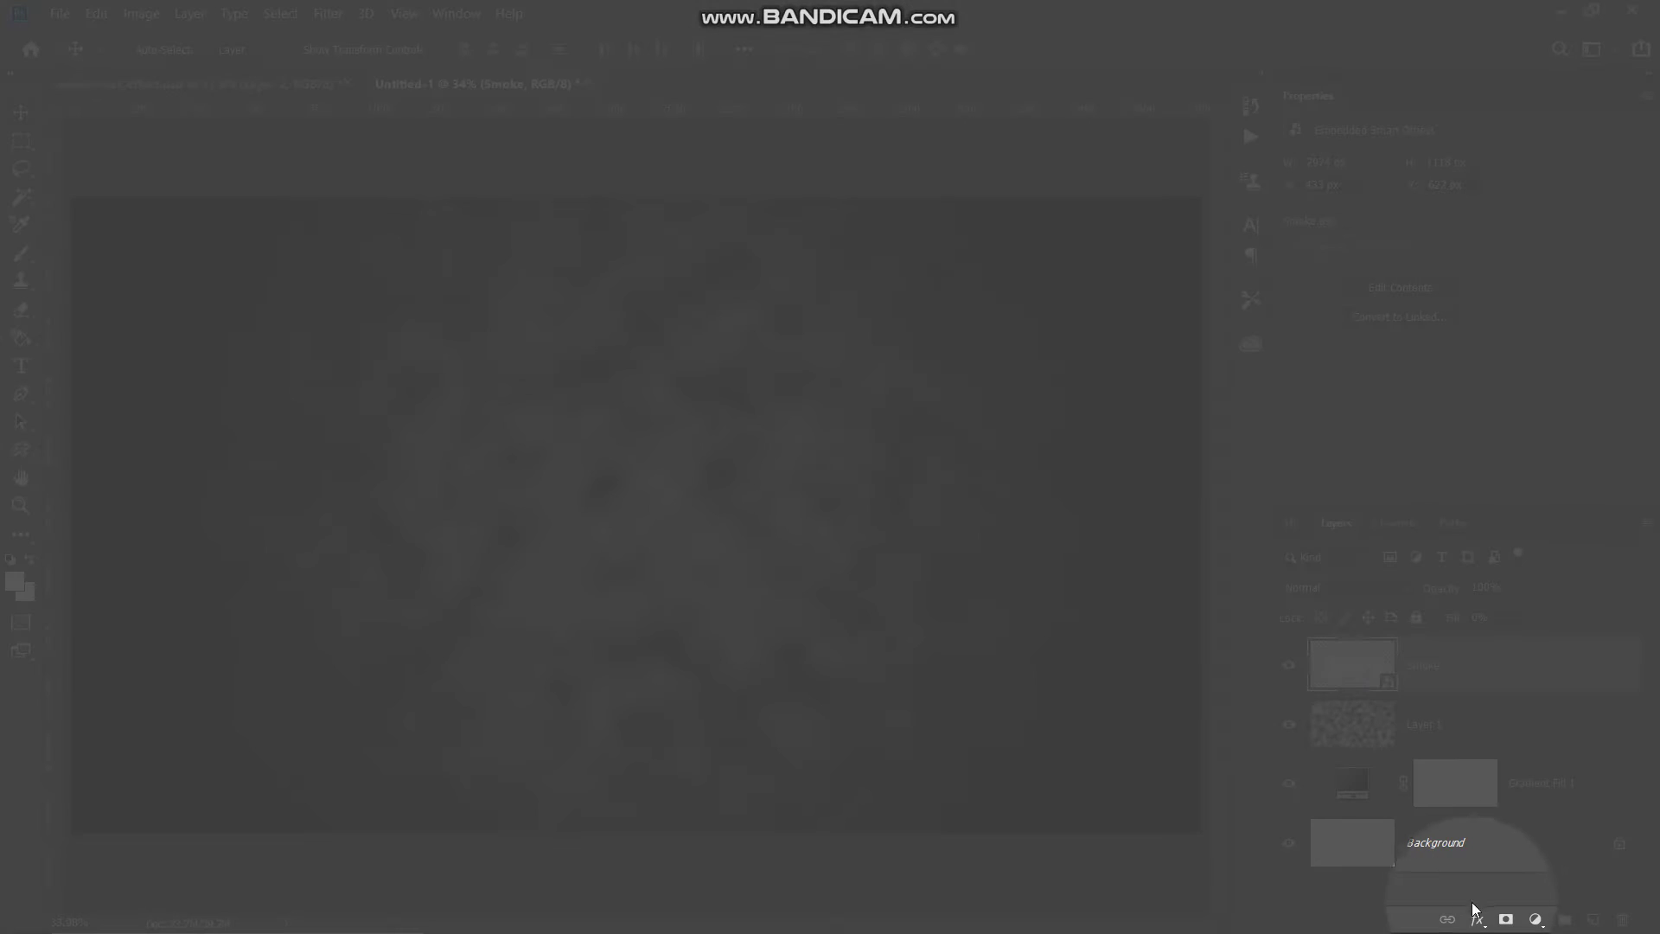
- Give the Smoke layer a white Inner Glow with Softer technique, Edge source and 45 px size, and compare it off and on
click(1480, 919)
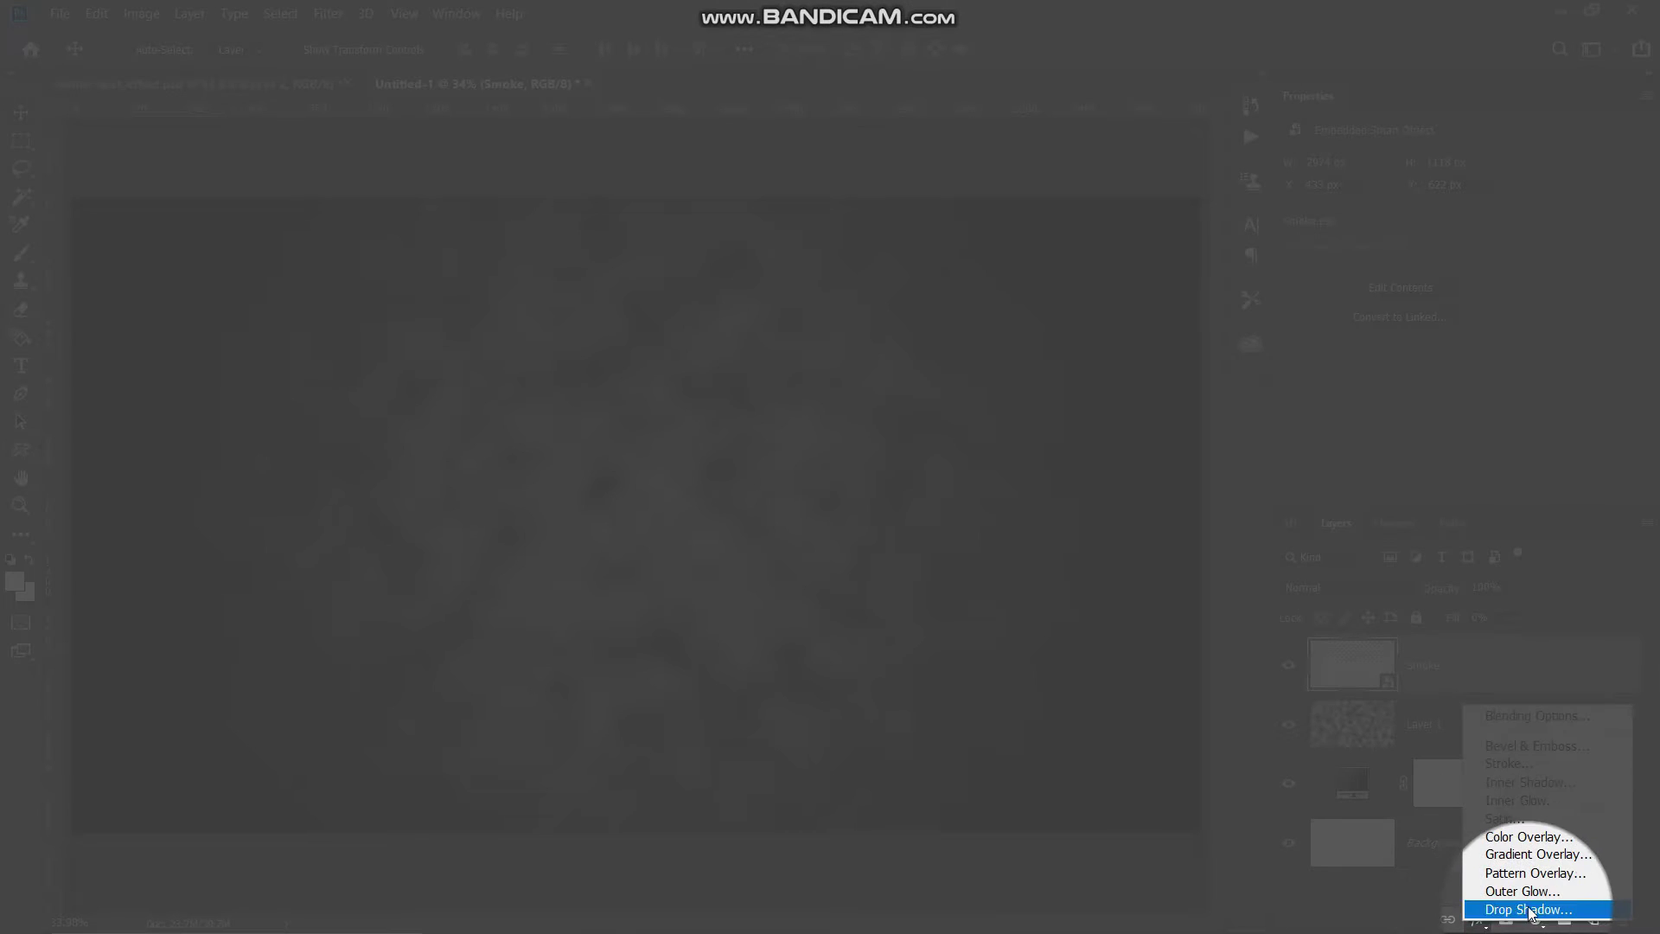
click(1533, 802)
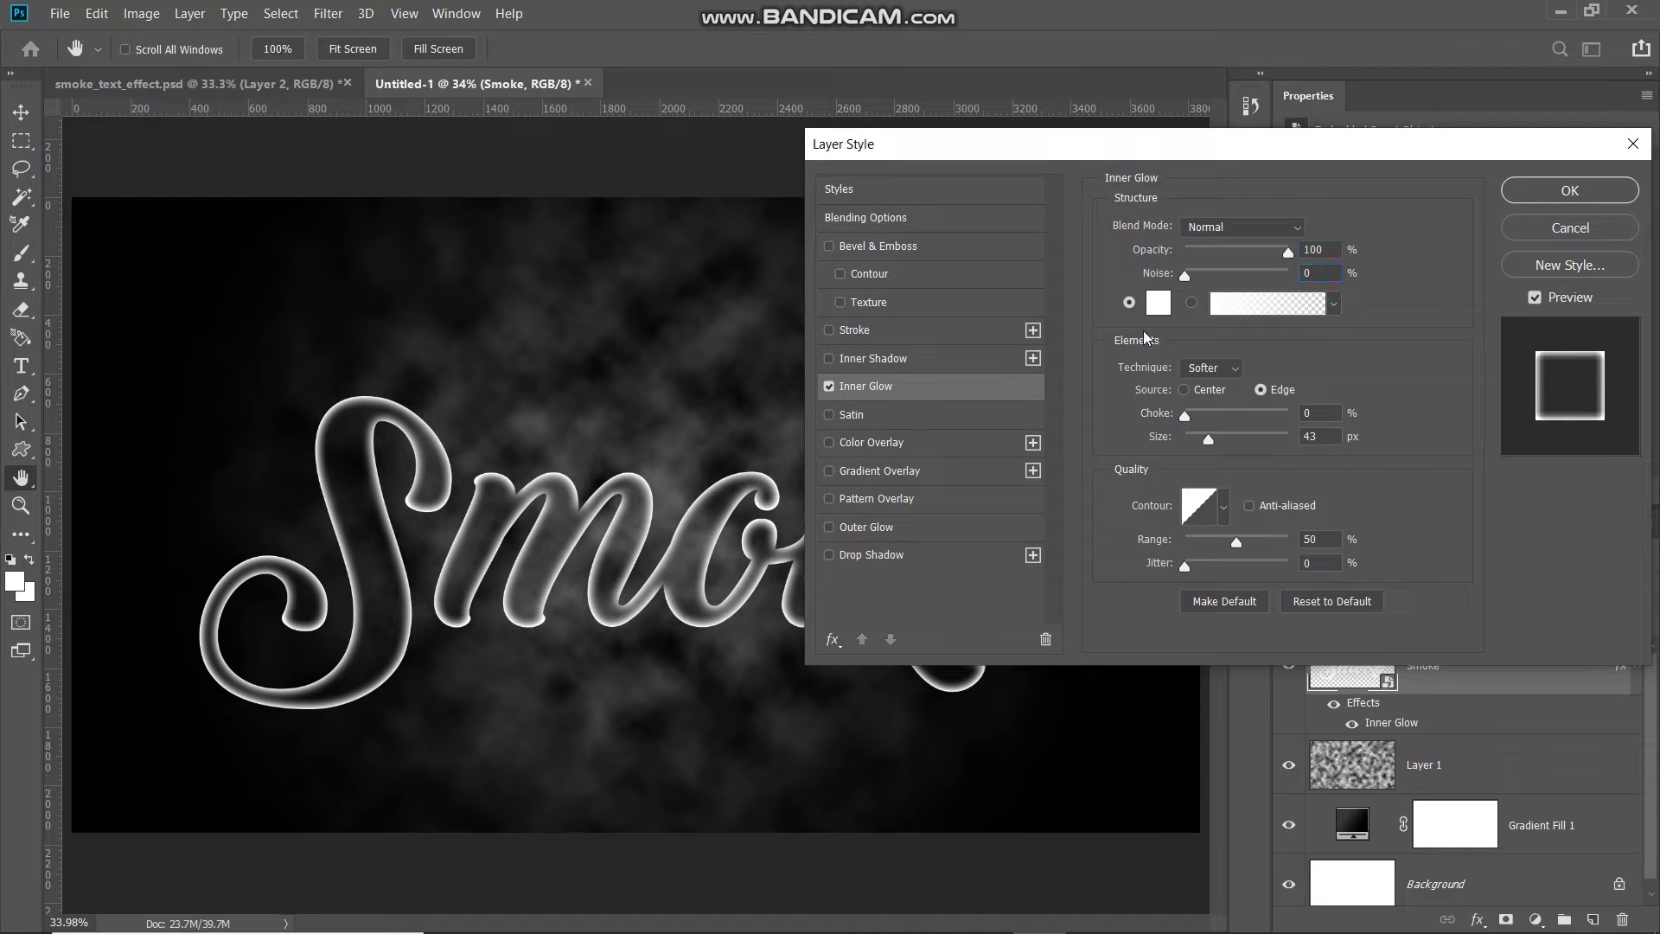
click(1159, 303)
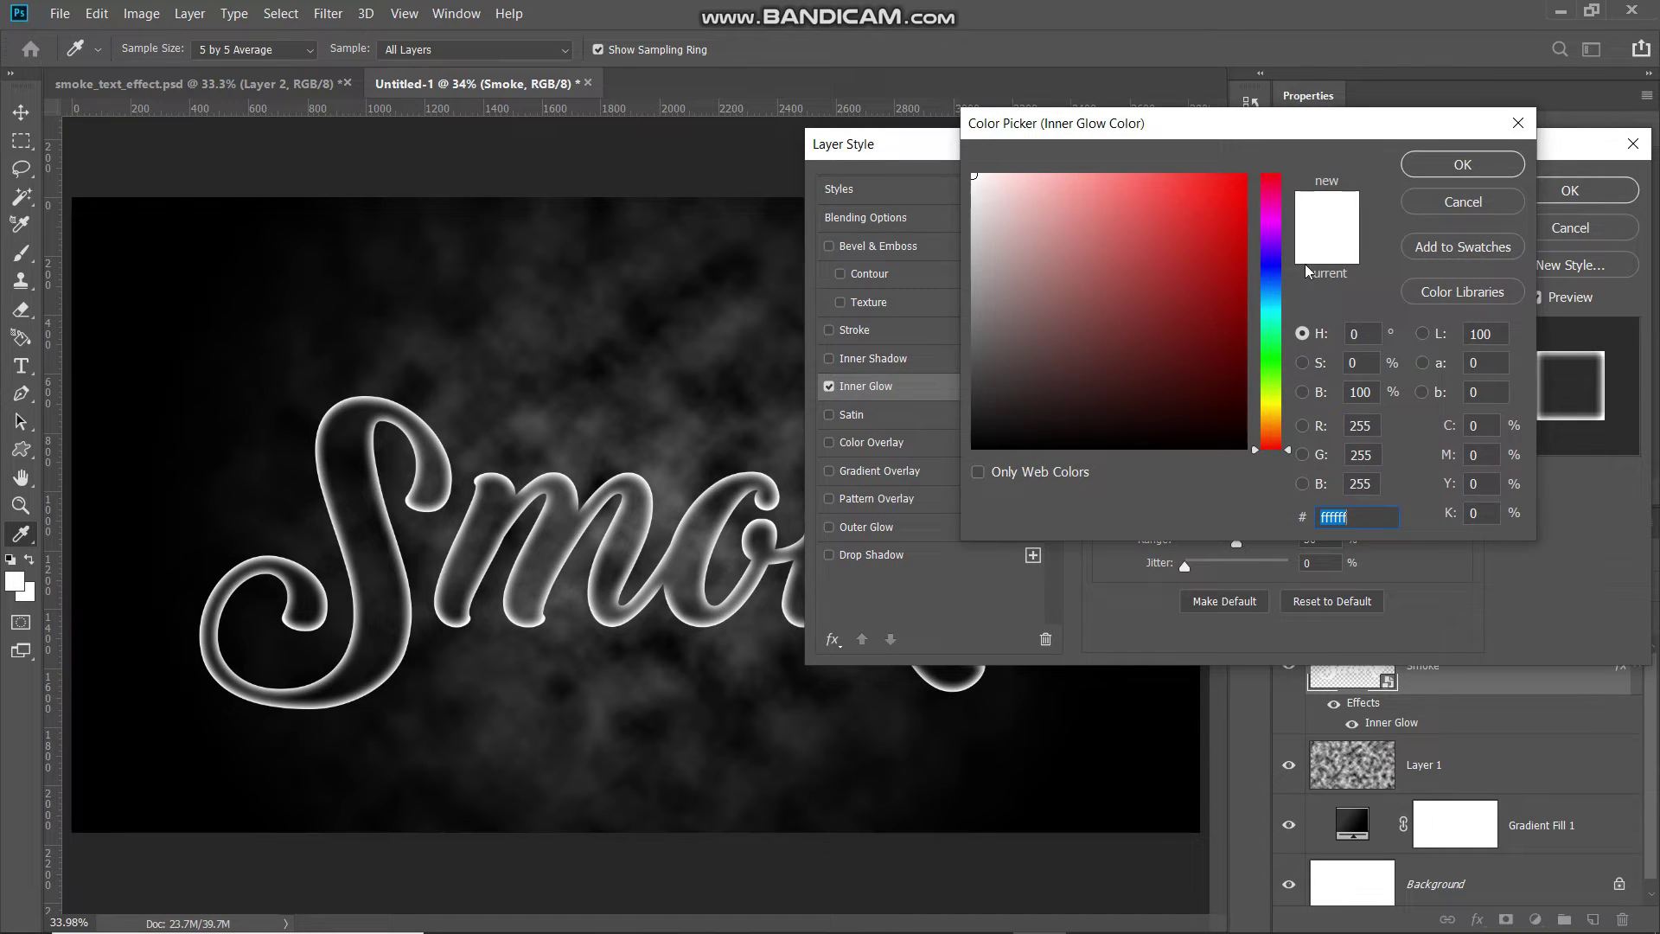
click(1455, 173)
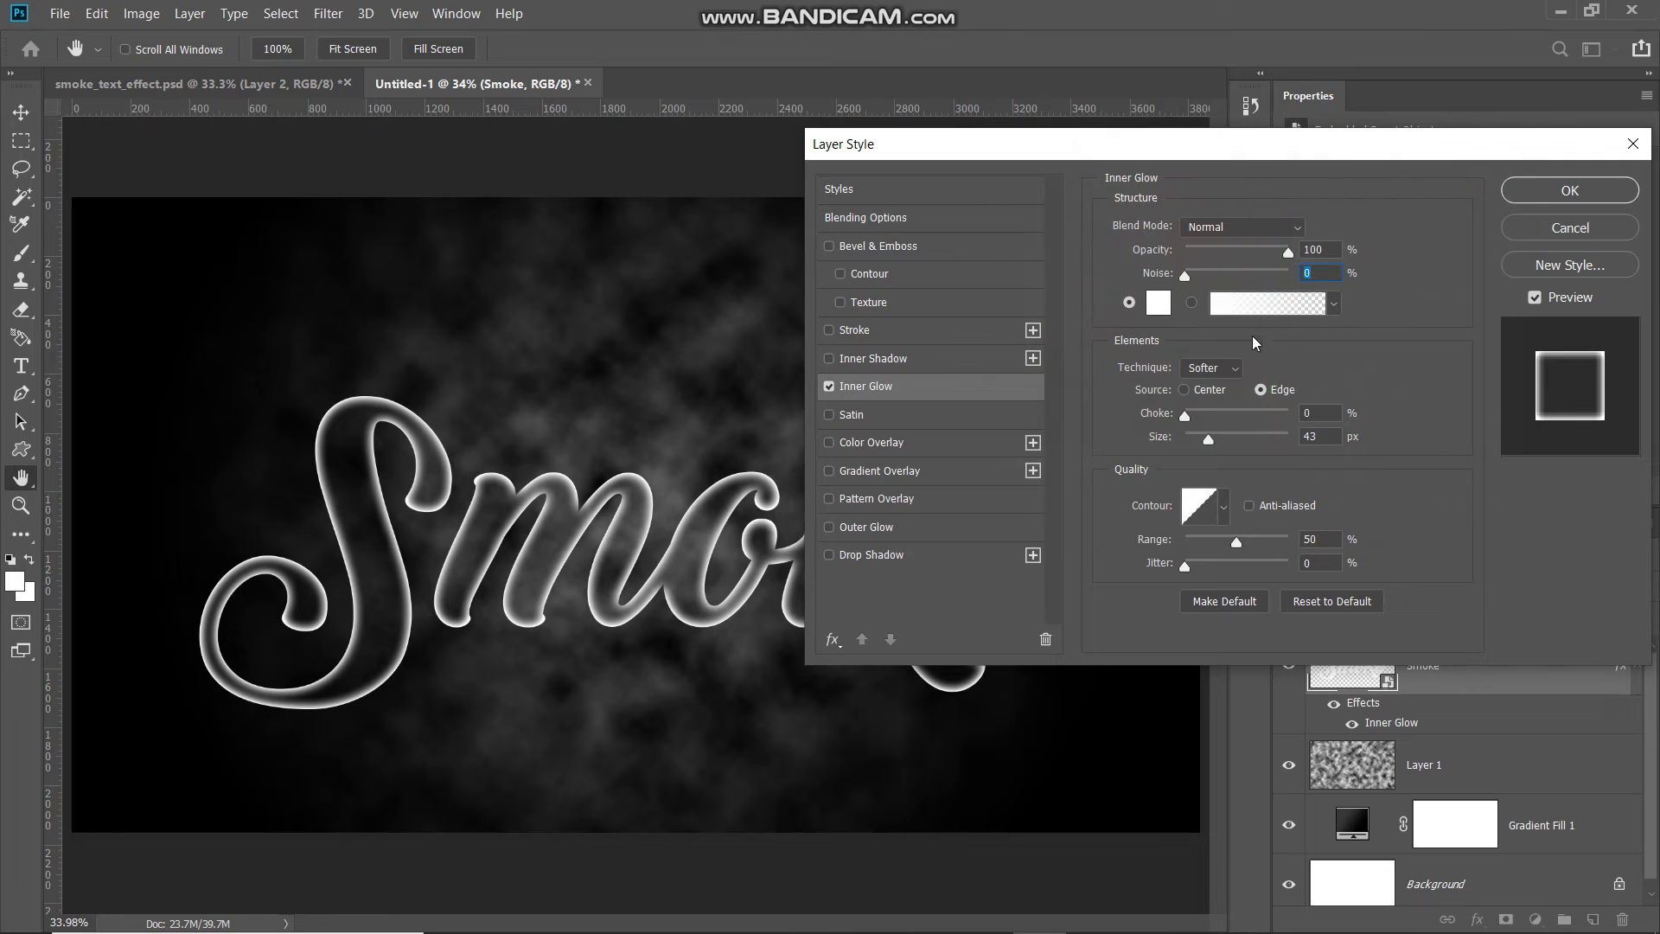
click(1218, 370)
click(1205, 392)
key(BackSpace)
text(5)
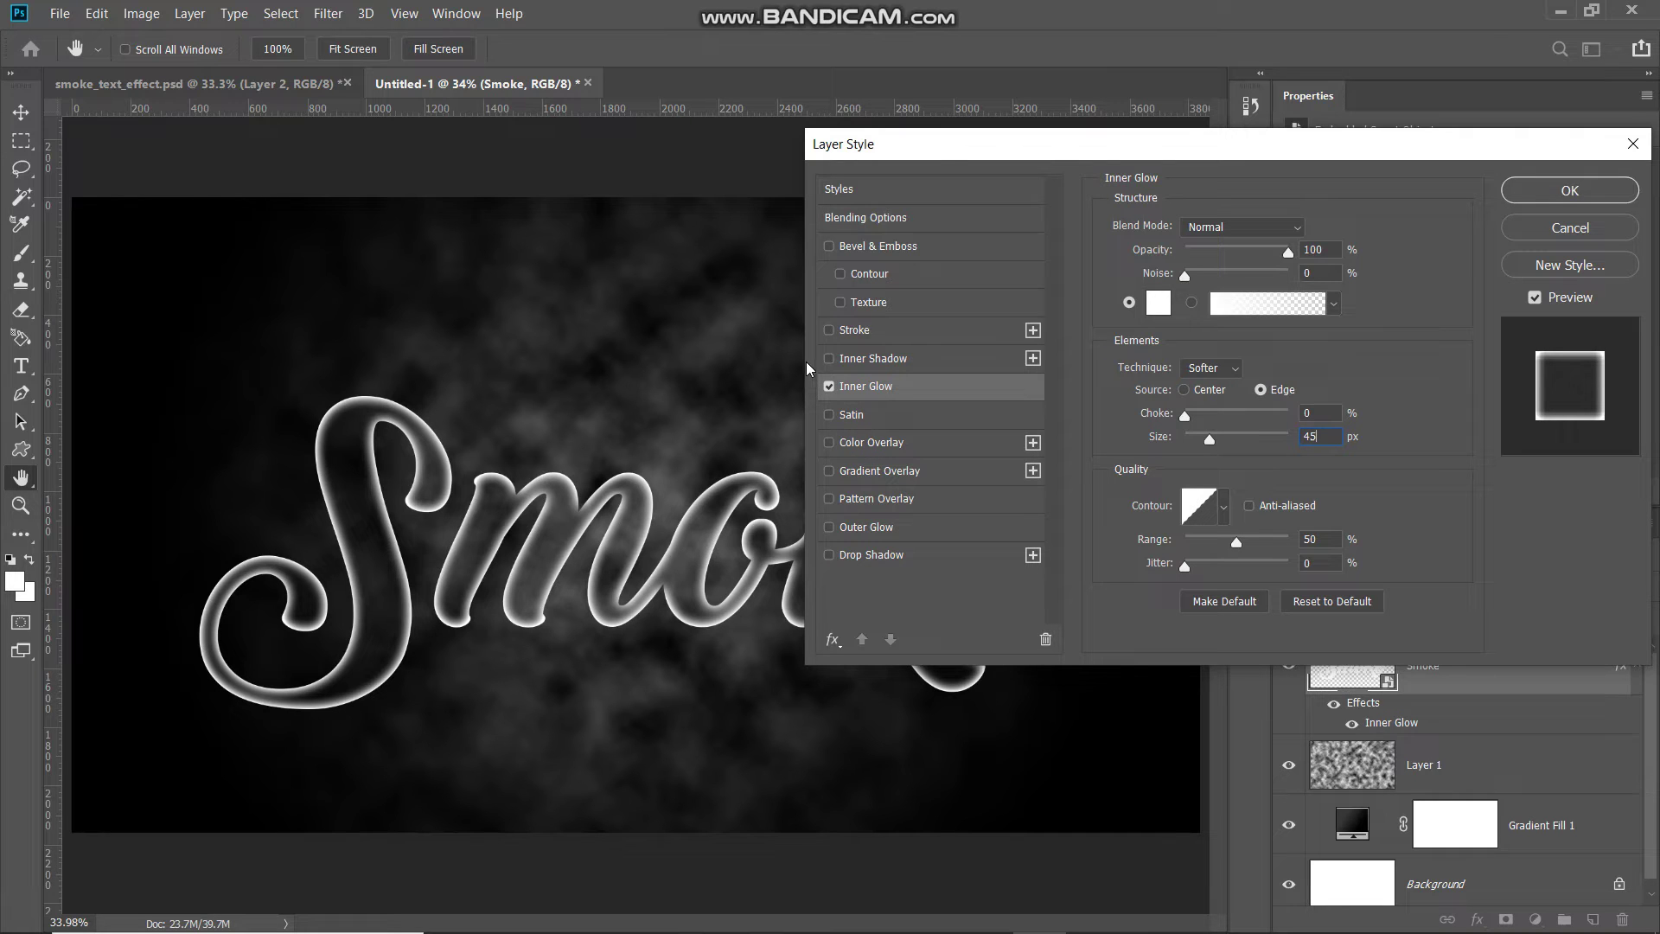
click(829, 387)
click(829, 387)
- Add a white Satin effect in Linear Dodge (Add), 20% opacity, 25° angle, 40 px distance and 20 px size, and compare it off and on
click(864, 417)
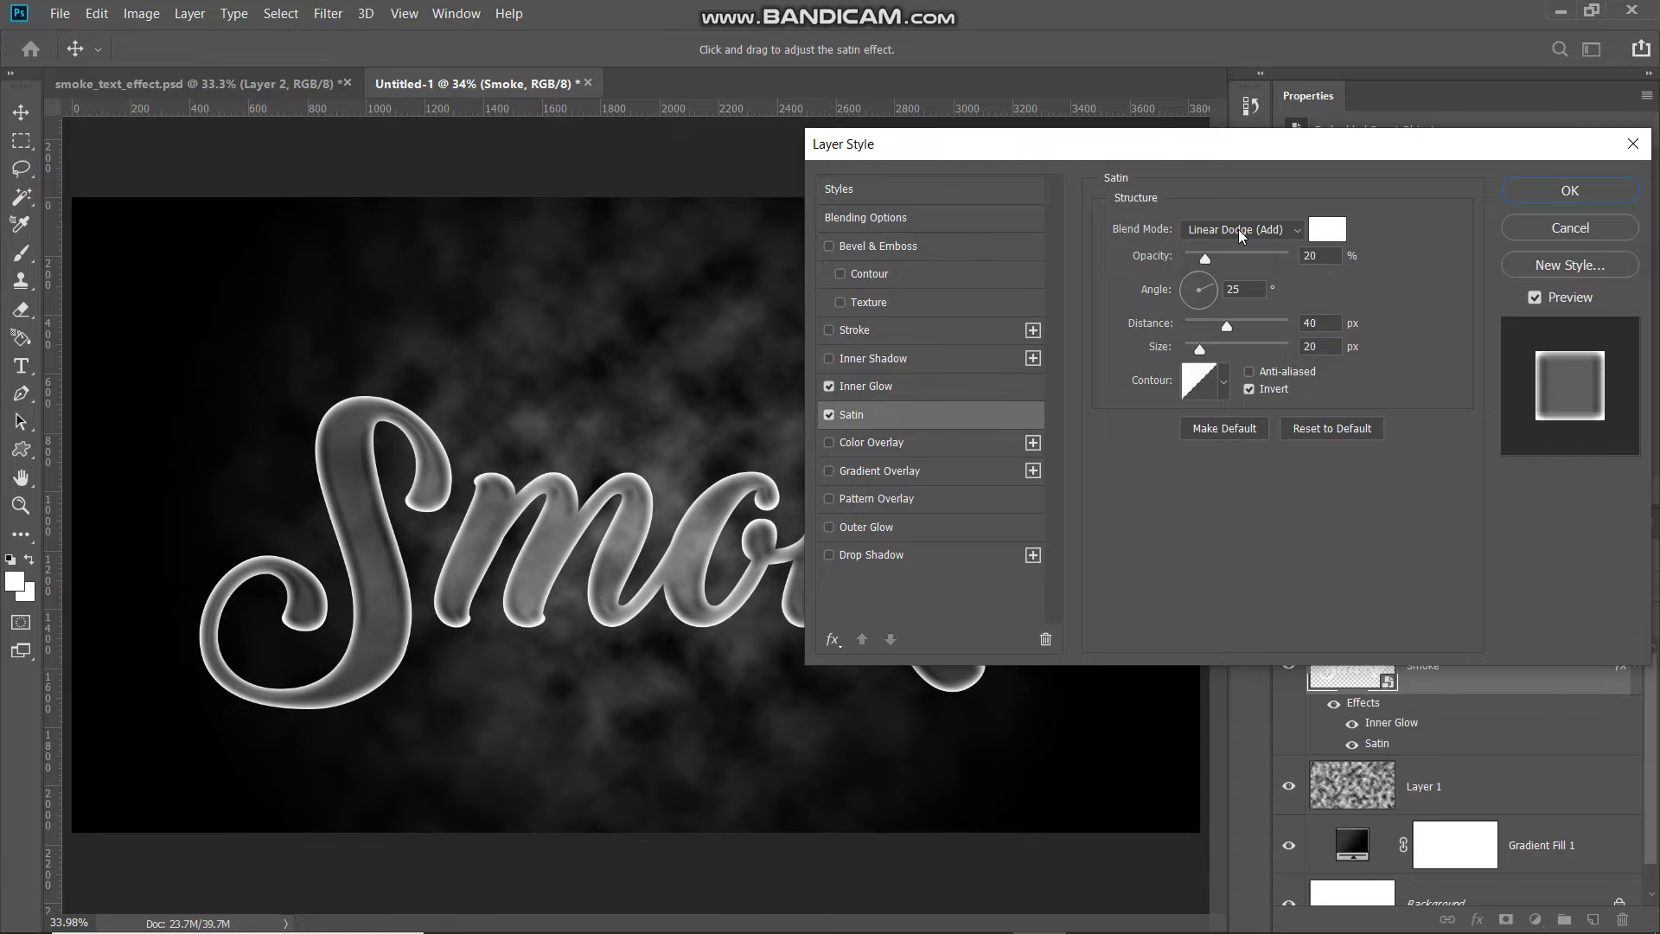
click(1240, 231)
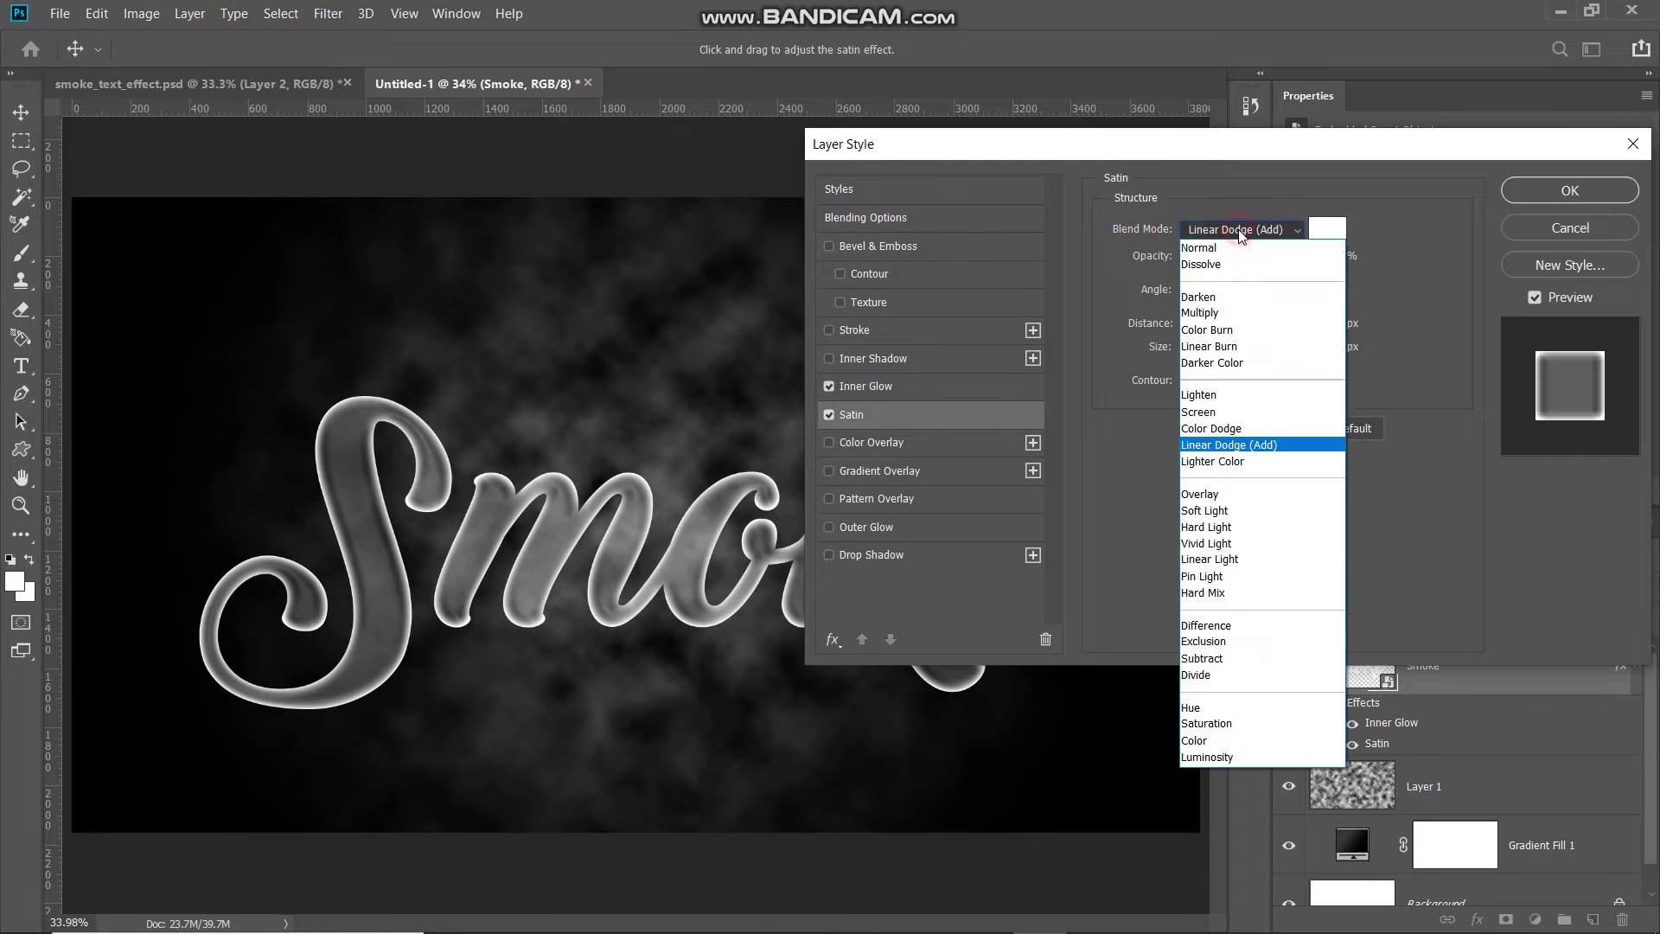
click(1241, 444)
click(1333, 230)
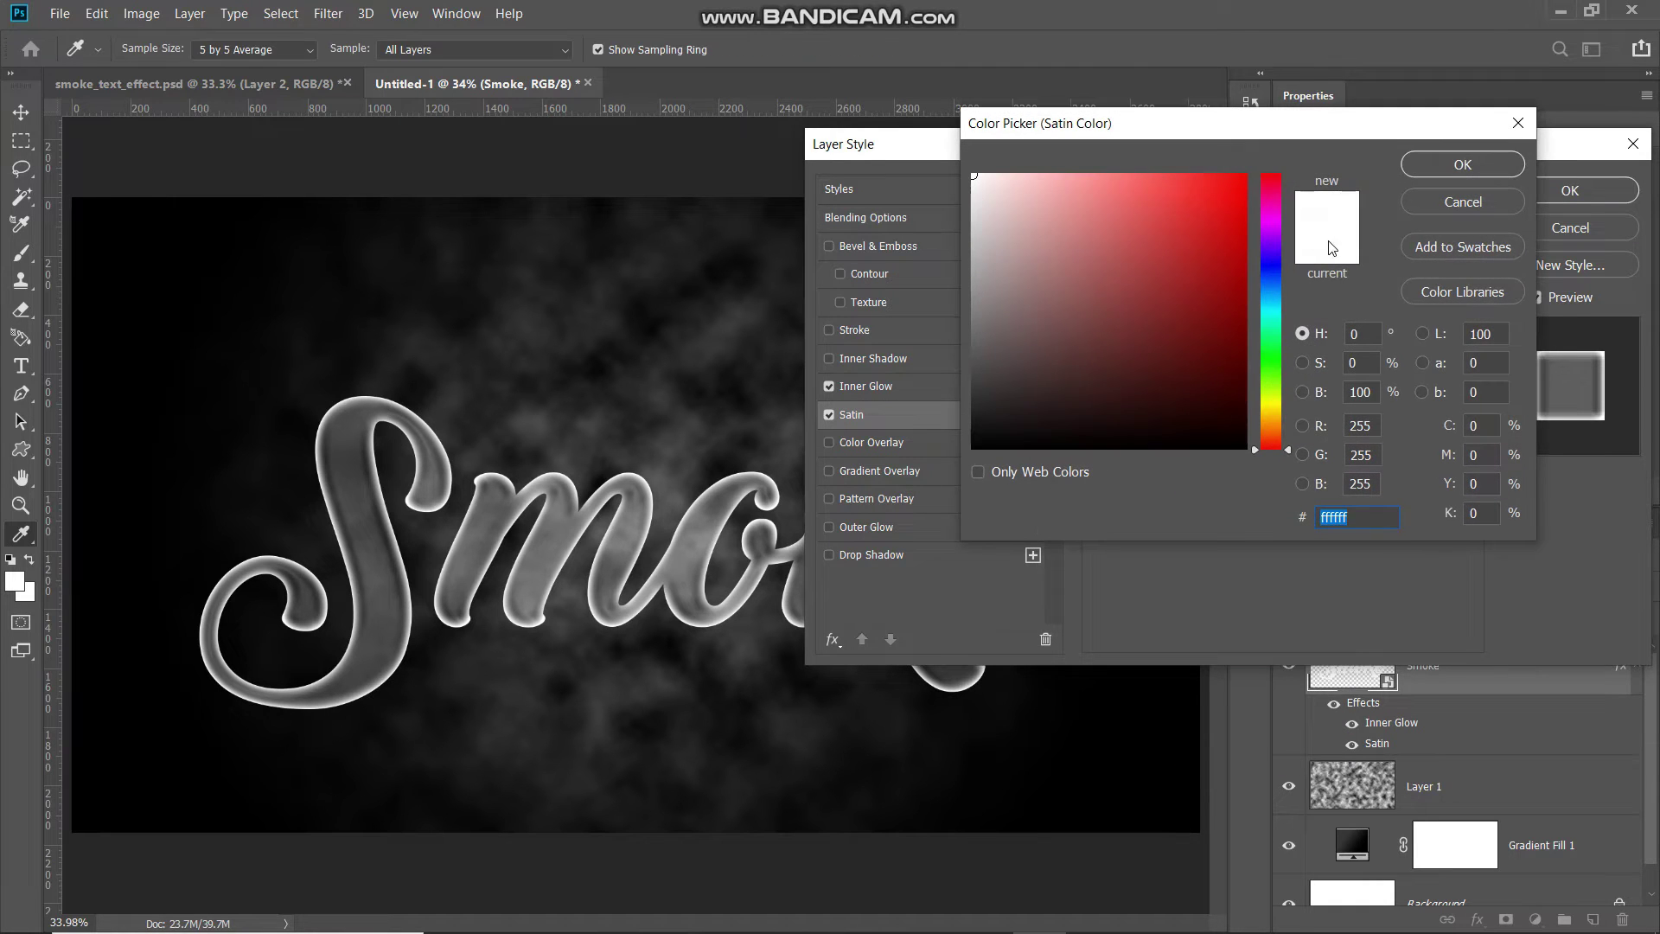
click(1501, 177)
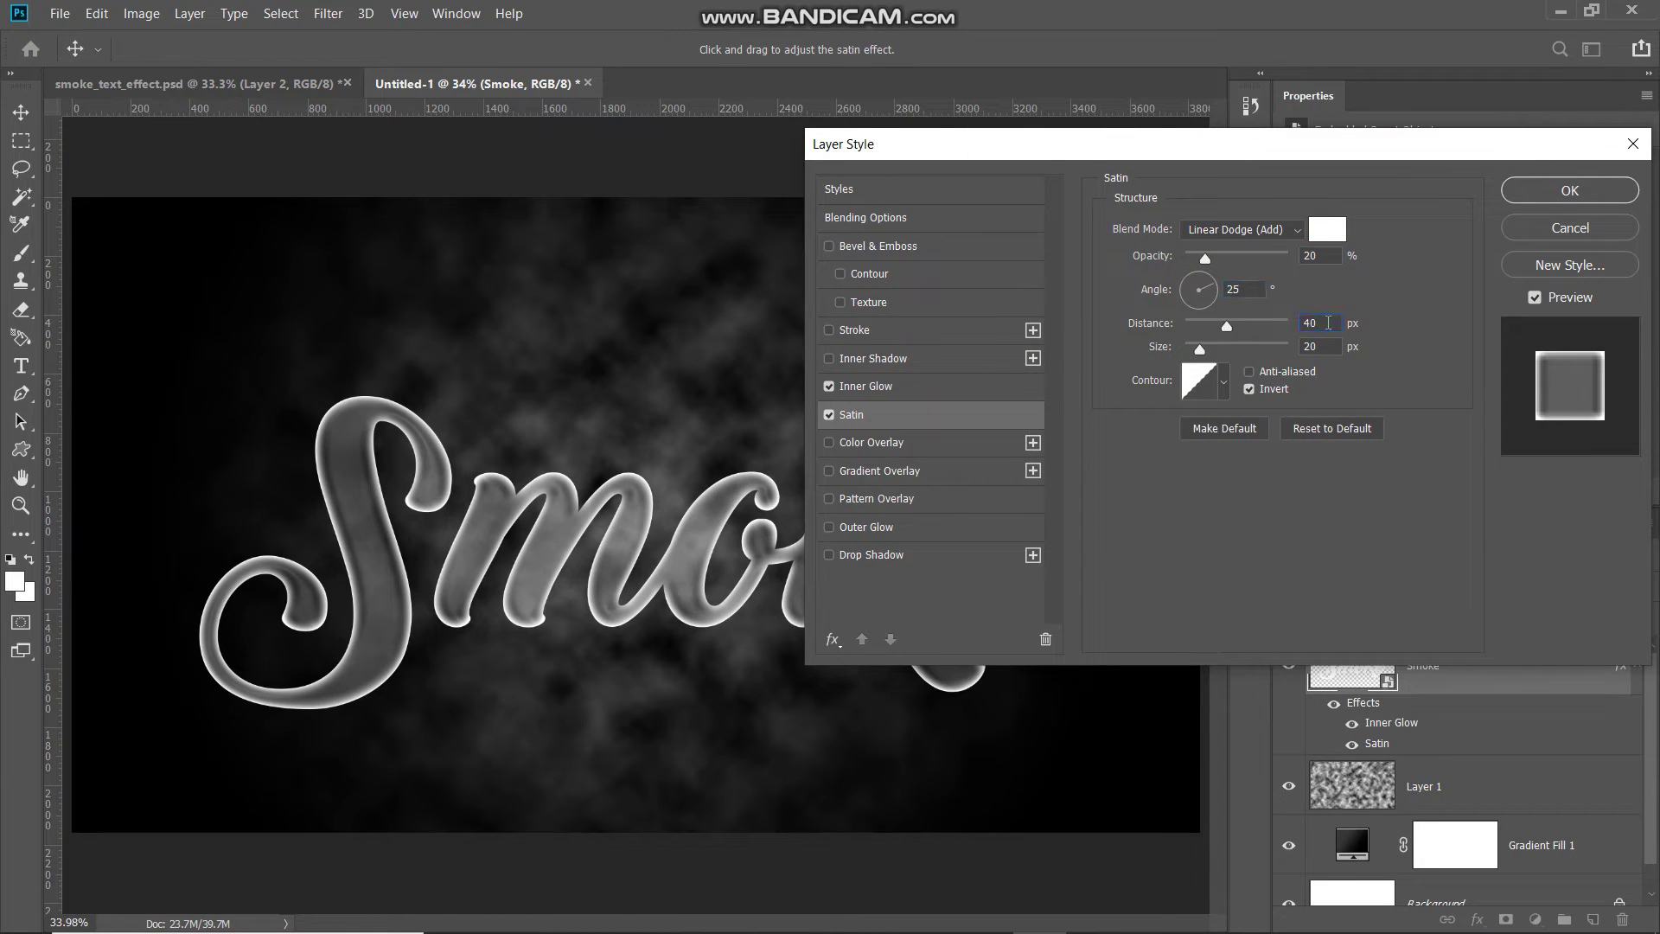
click(1329, 345)
click(829, 416)
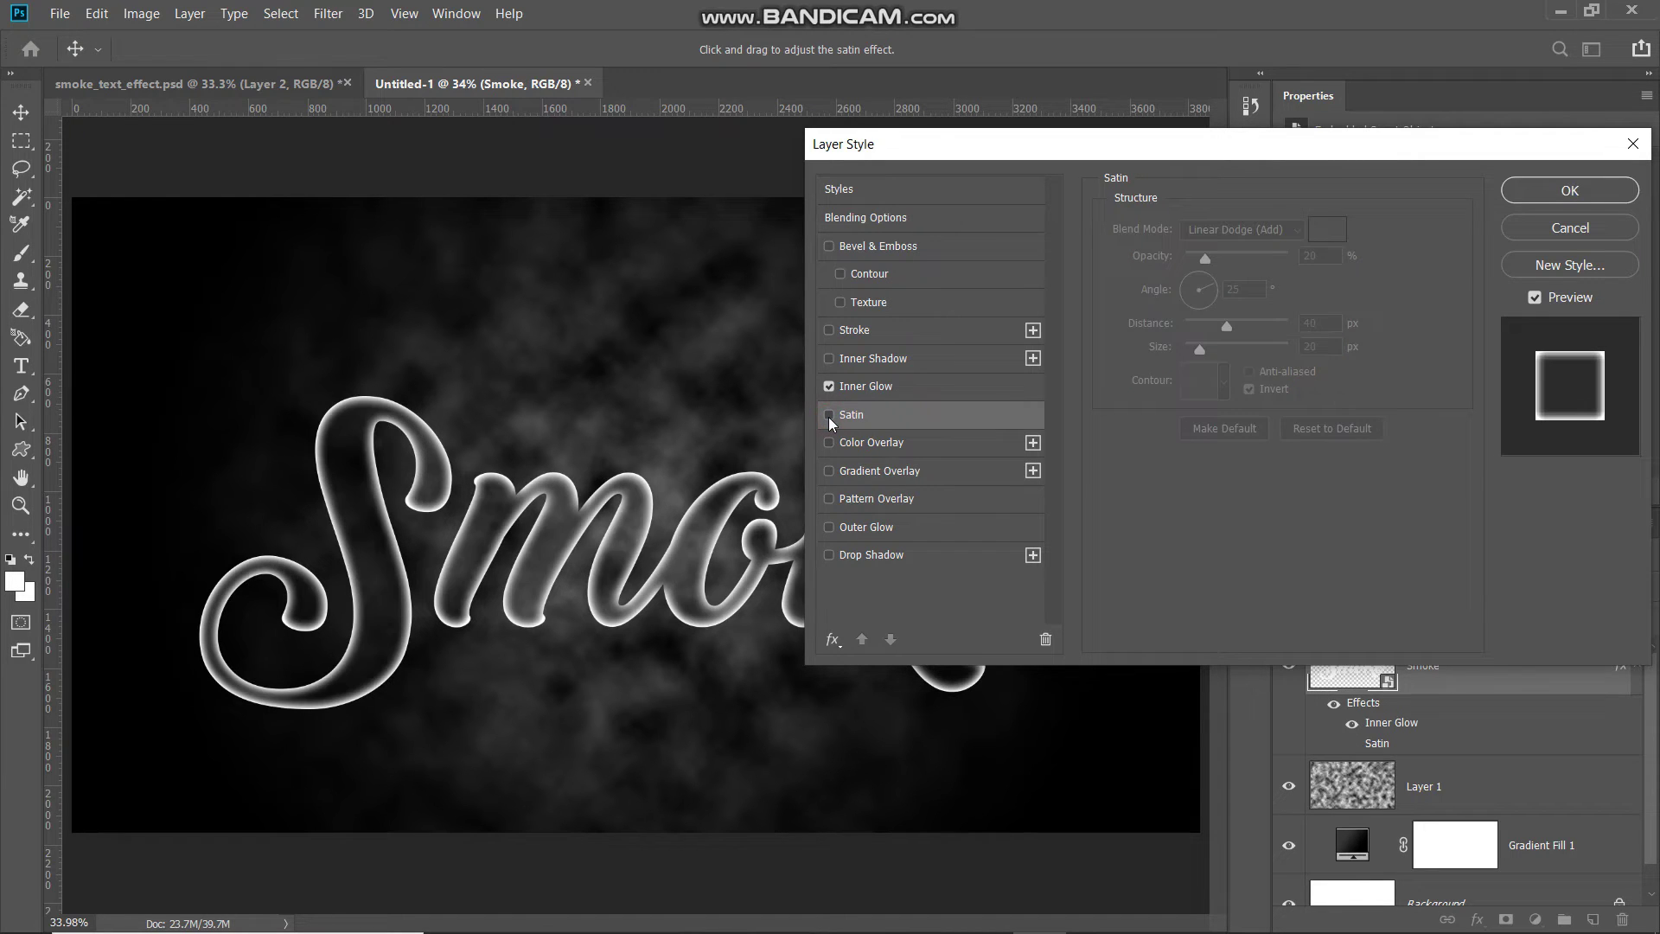
click(829, 416)
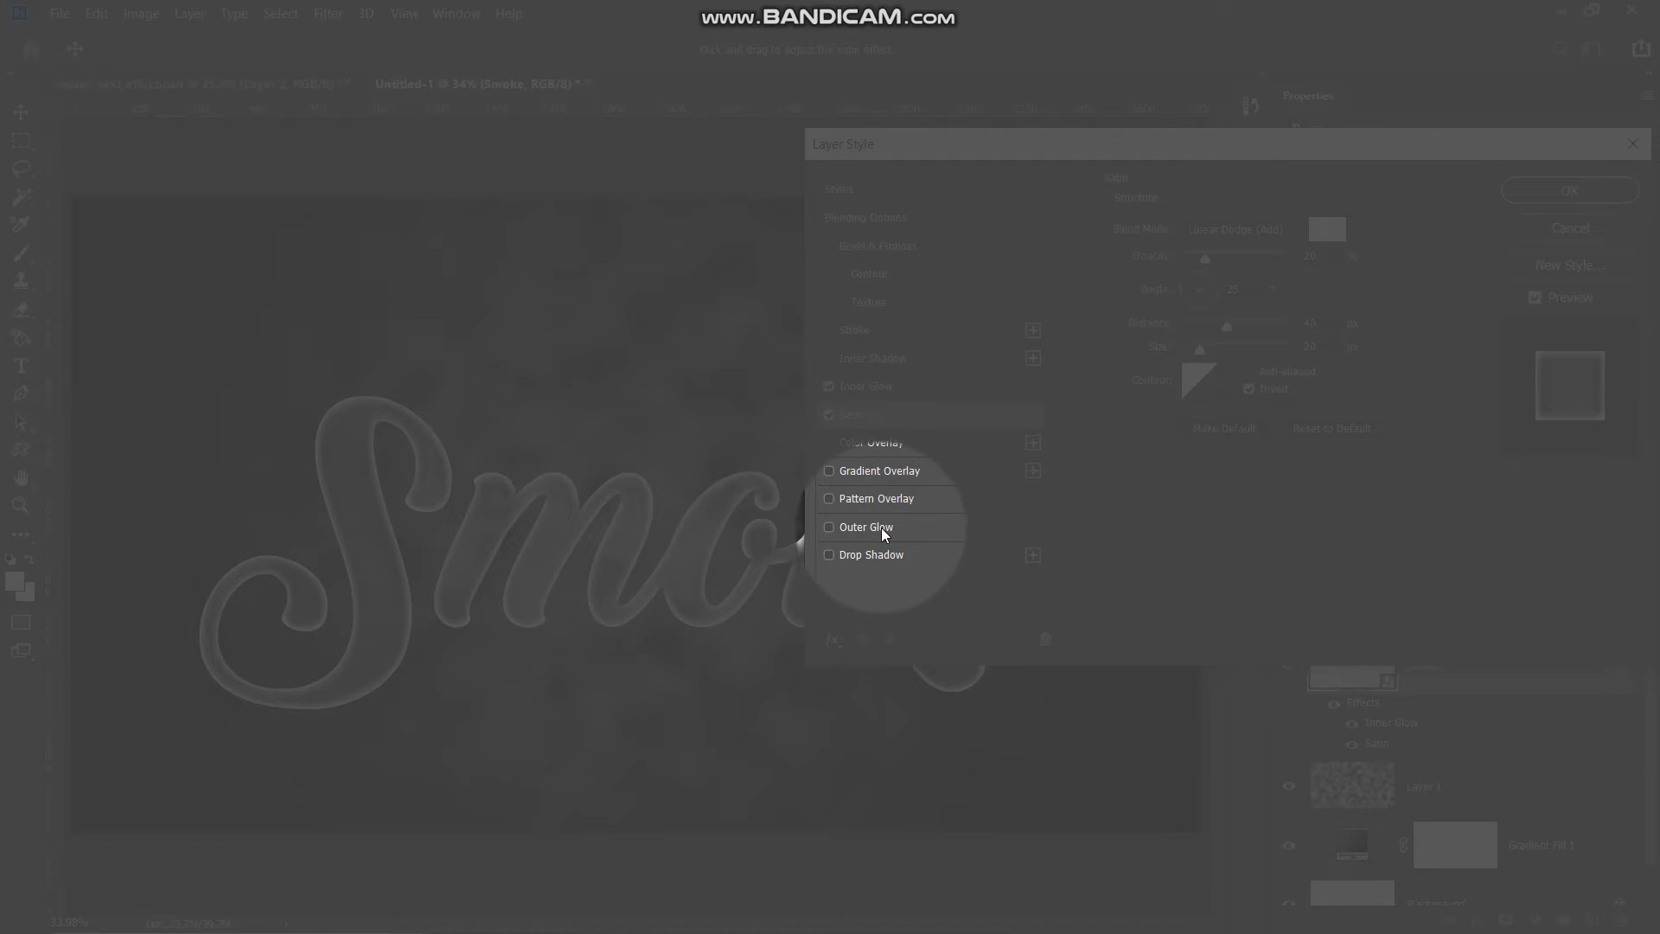
- Add a white Outer Glow with Normal blending, 80% opacity, Softer technique and 20 px size, compare it off and on, and apply the layer style
click(880, 527)
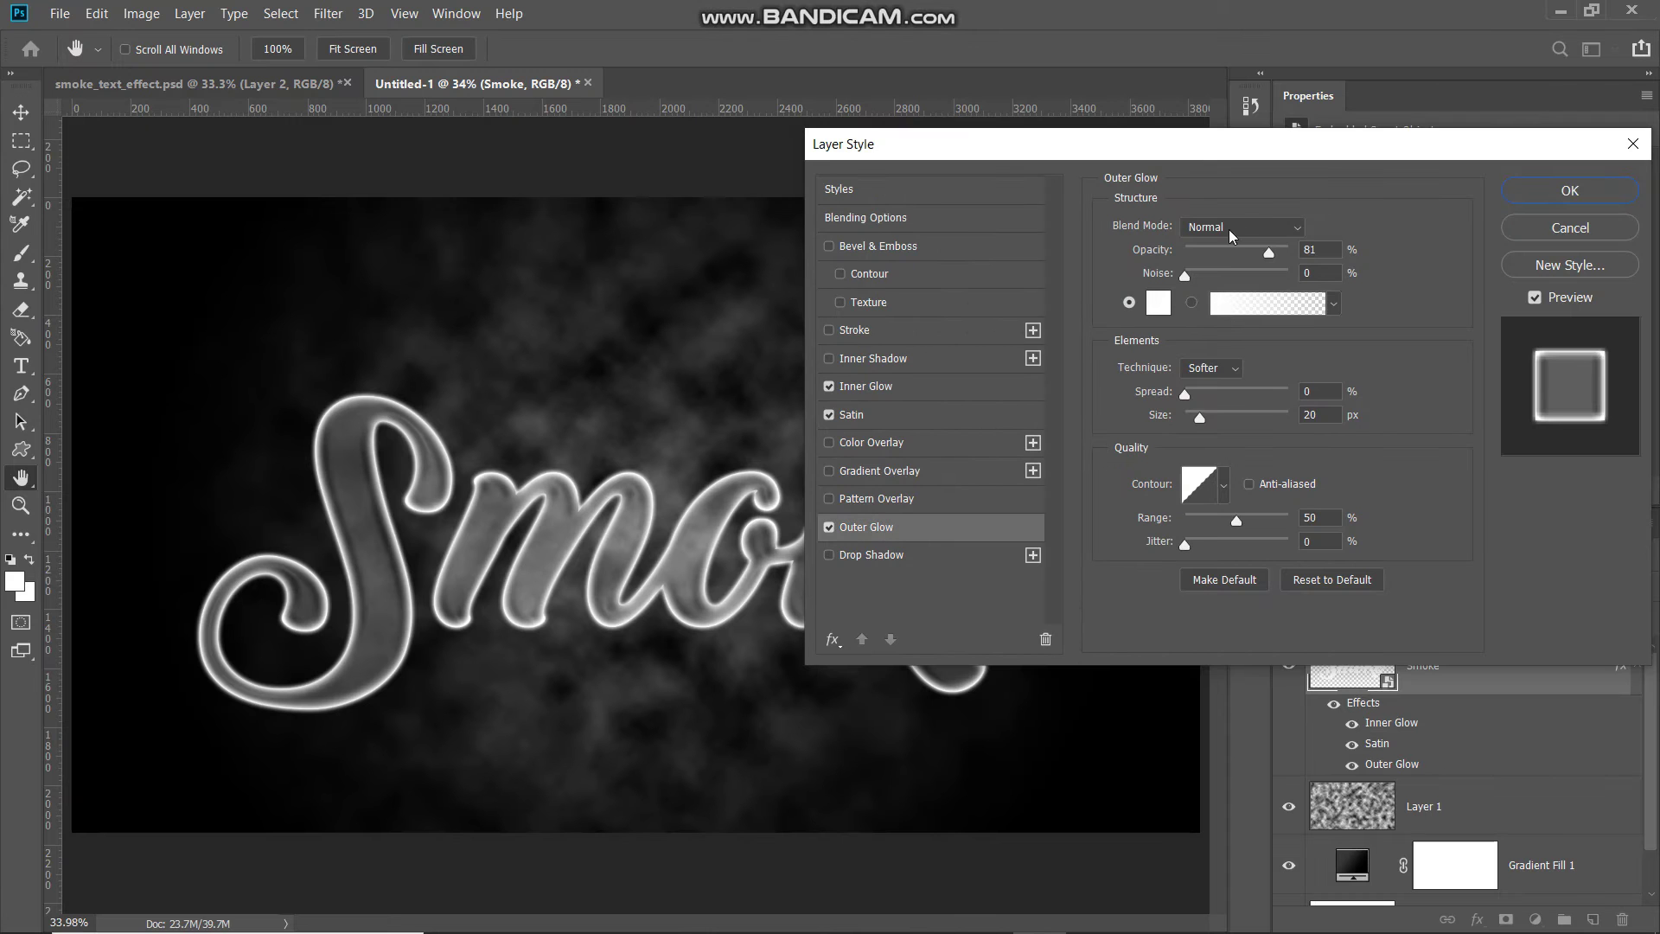
click(1322, 247)
key(BackSpace)
text(0)
click(1158, 302)
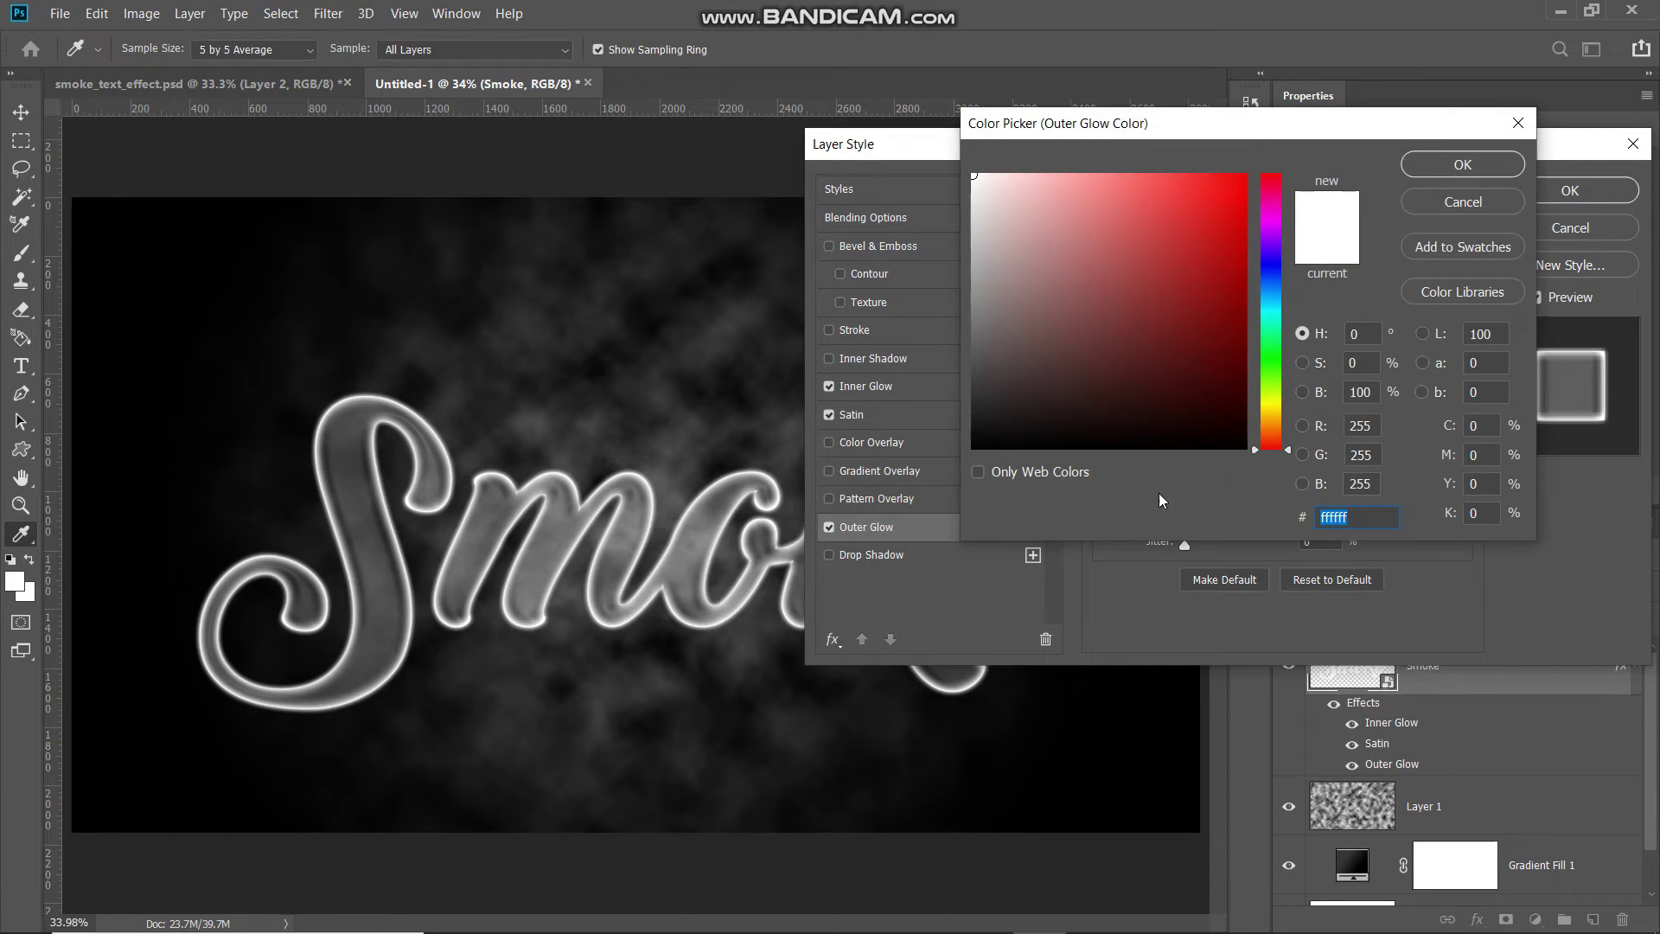
click(1476, 168)
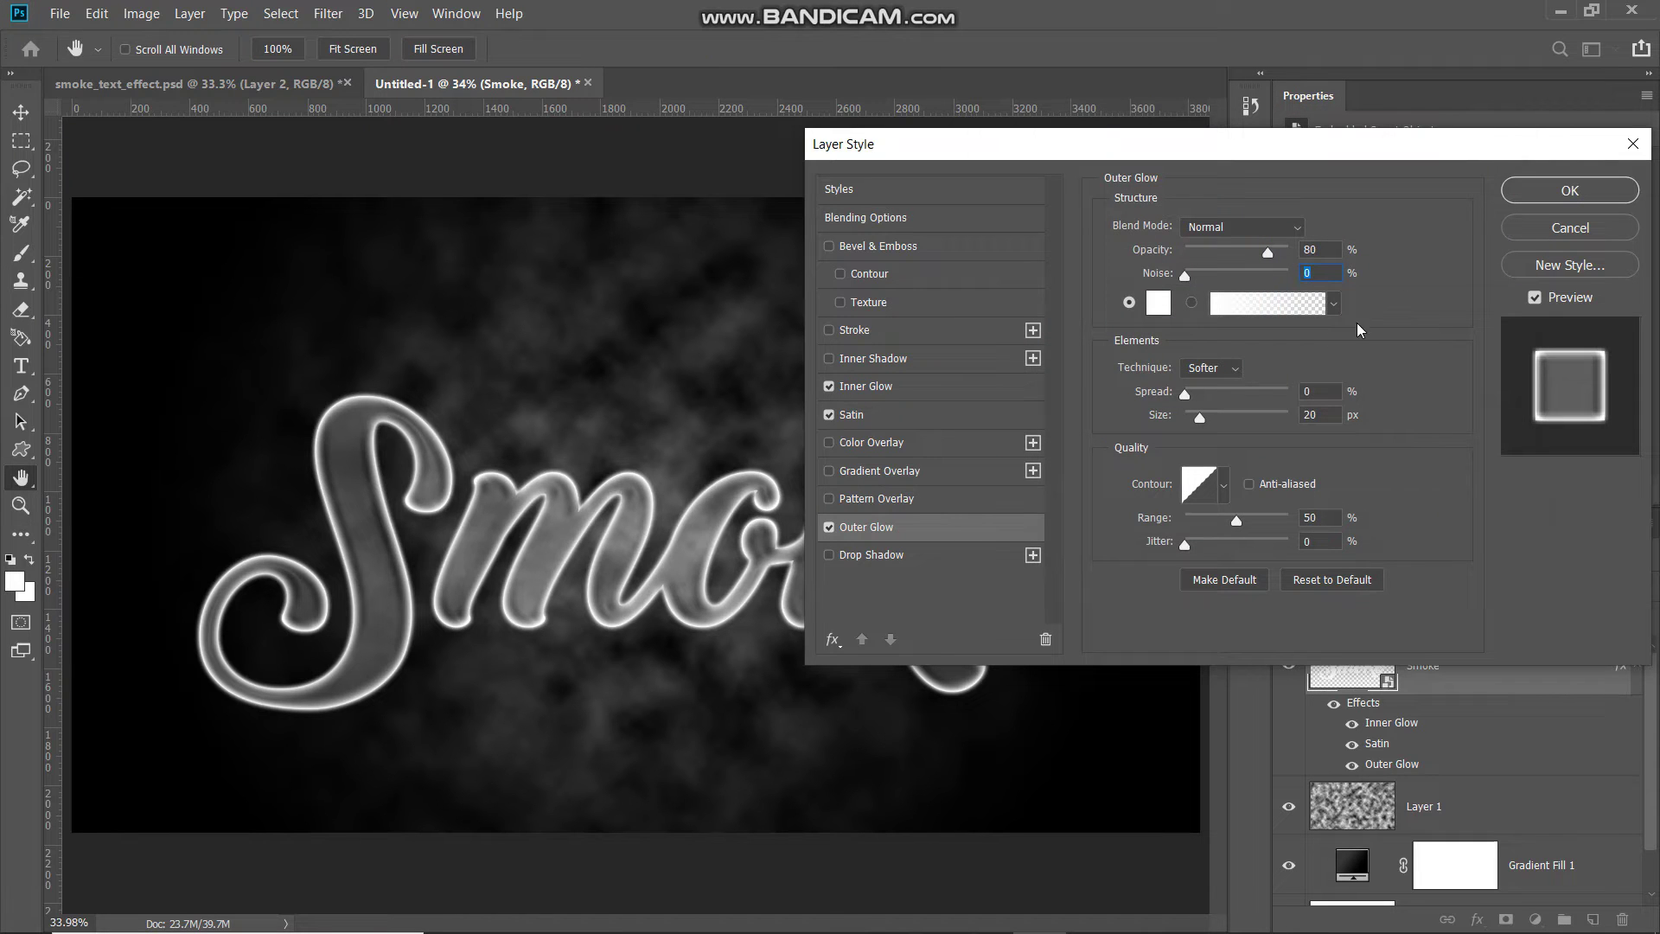
click(1198, 368)
click(1195, 386)
click(828, 527)
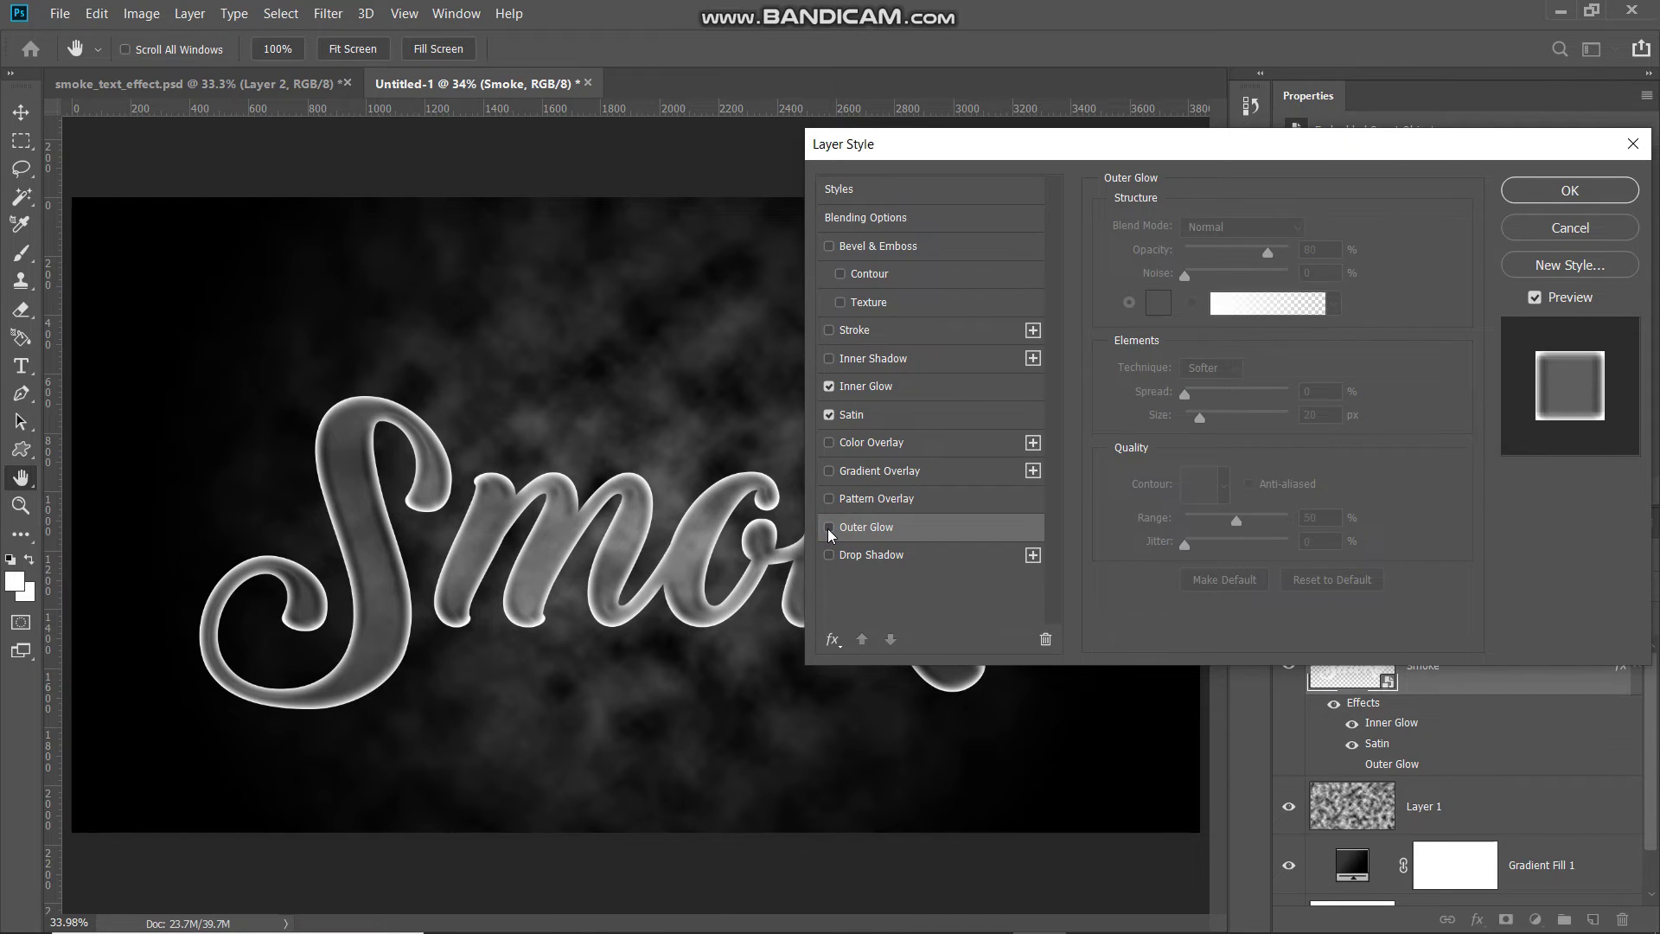
click(829, 529)
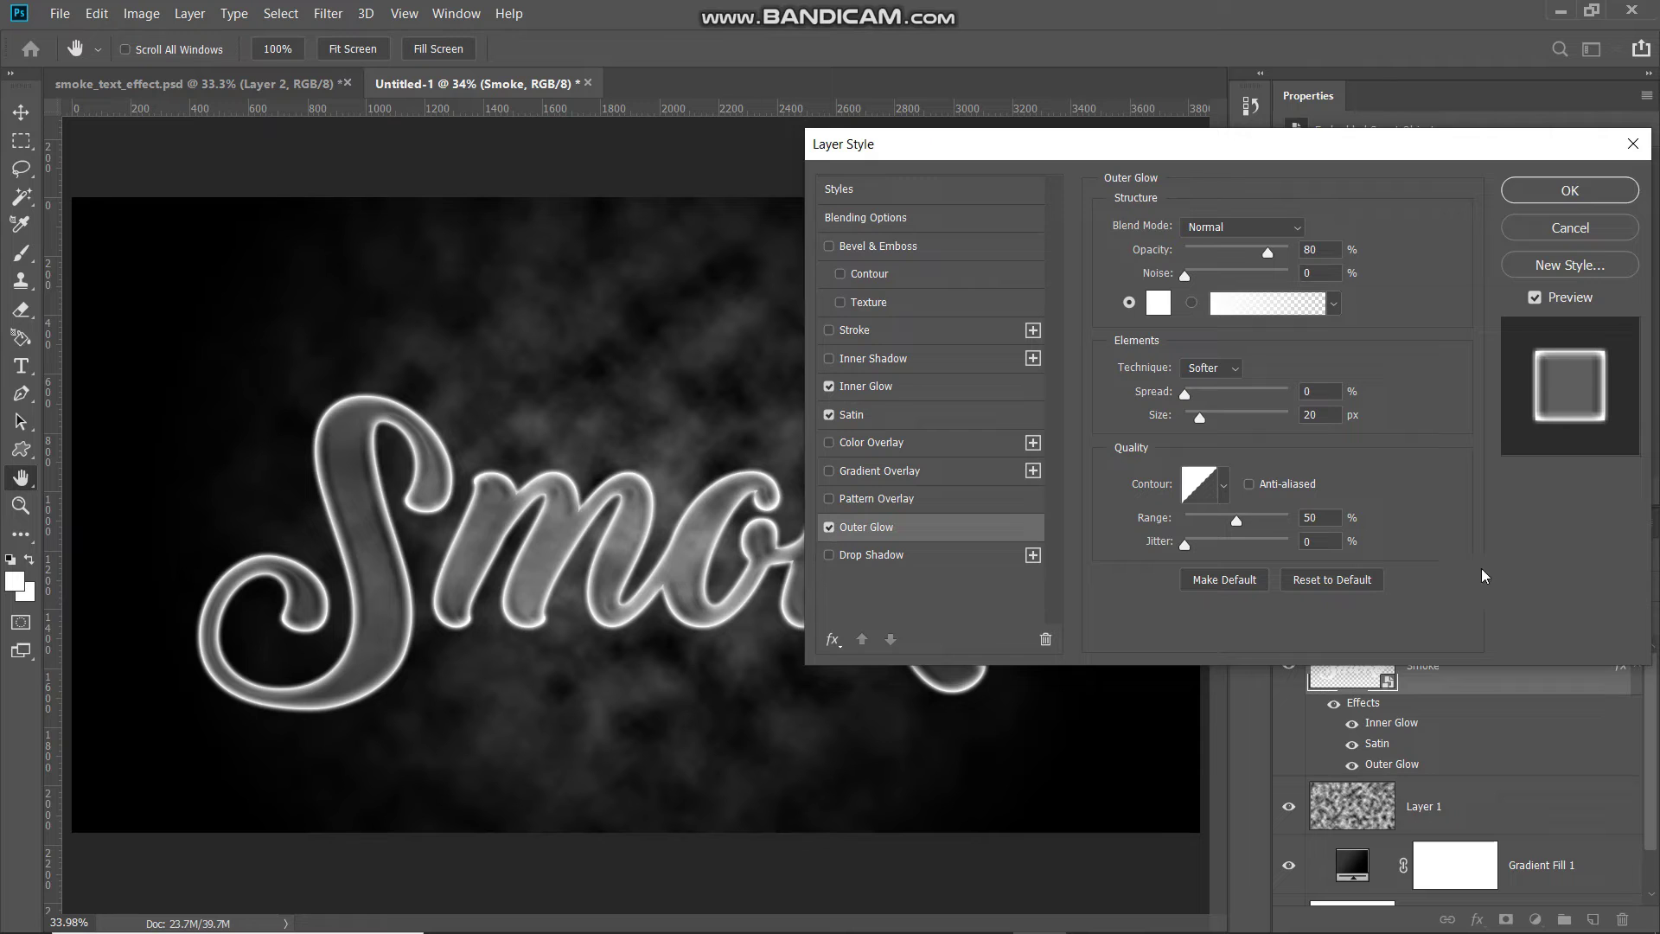
click(1619, 192)
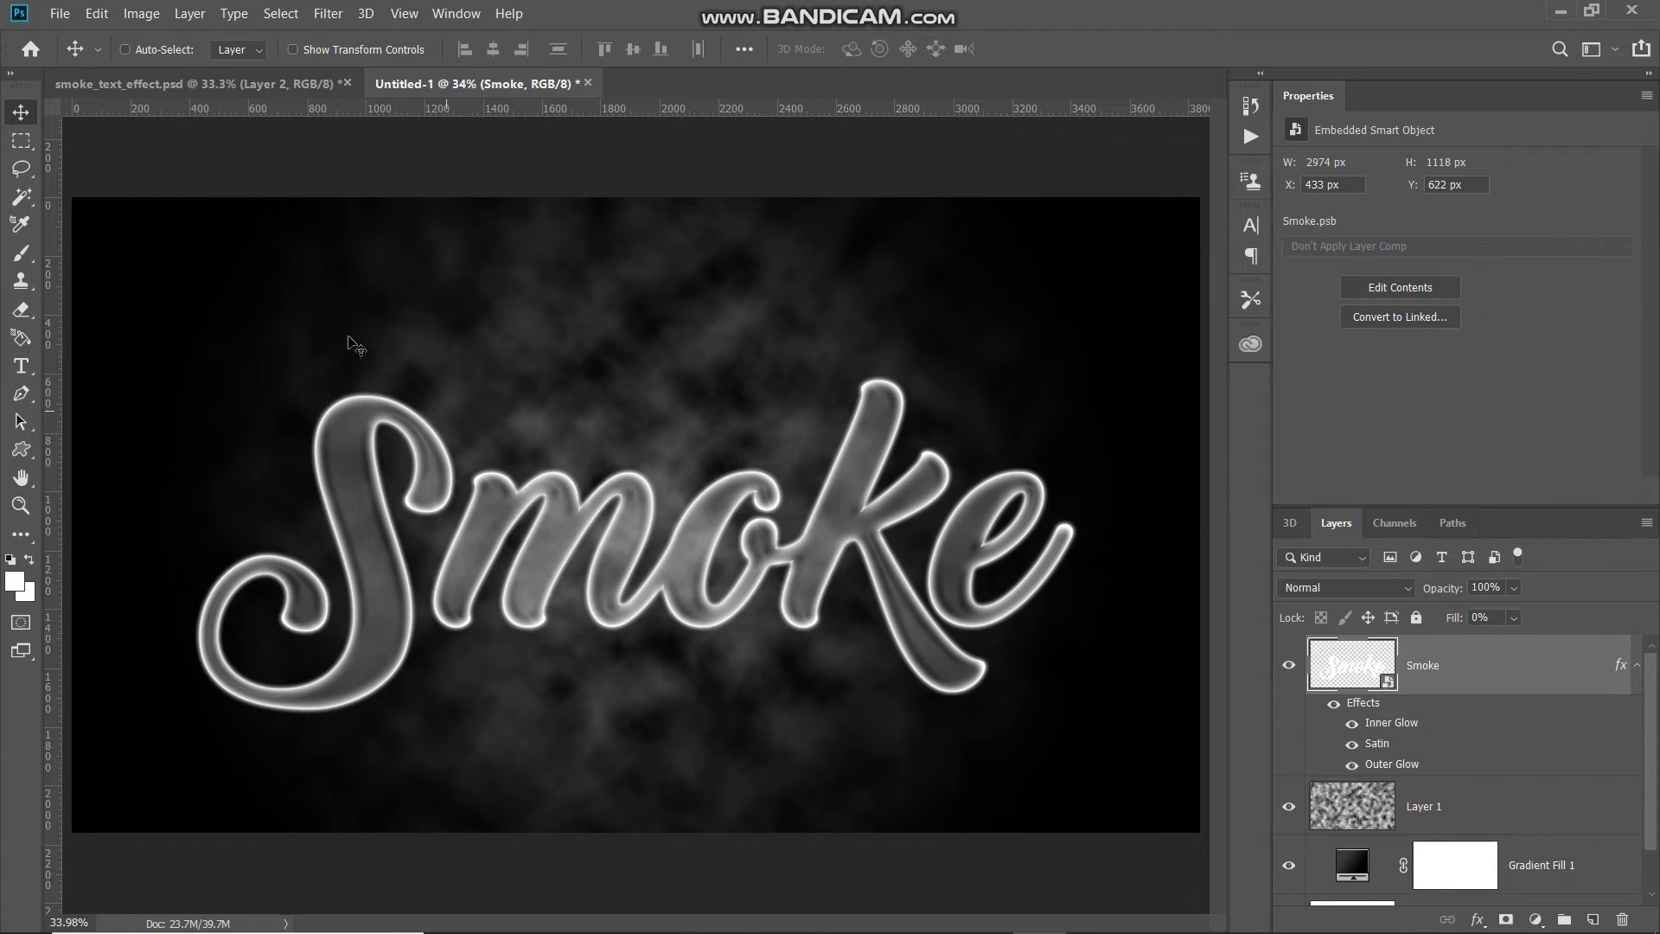
- Apply a Gaussian Blur smart filter with a 10 px radius to the Smoke layer, comparing the preview off and on
click(328, 13)
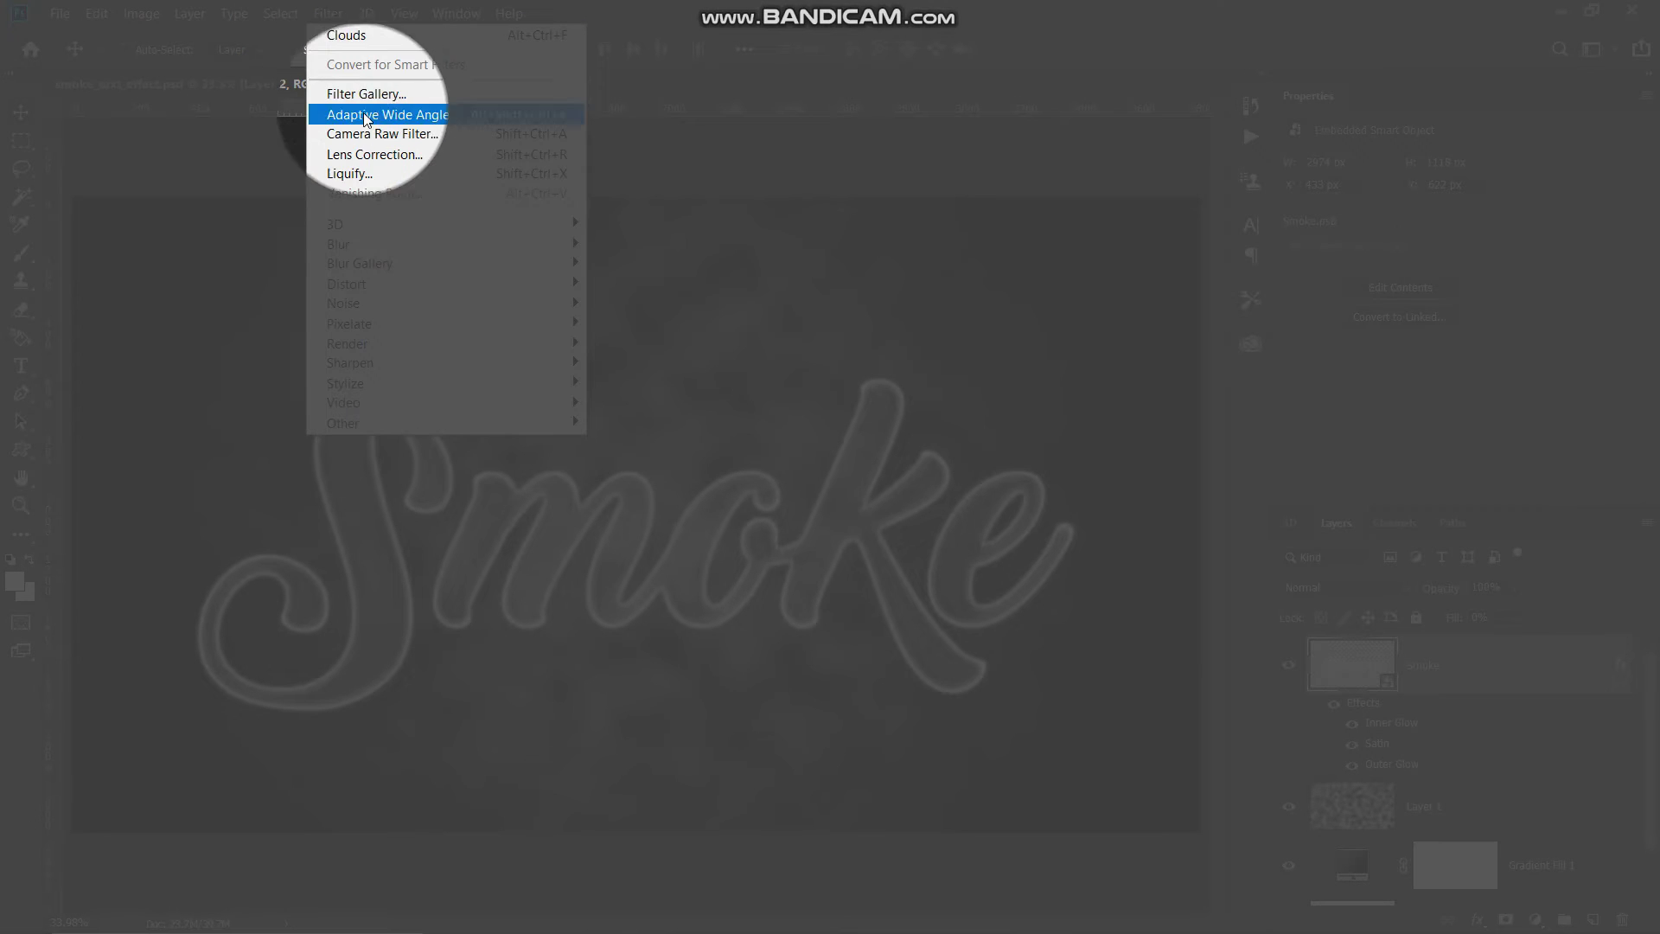
mouse_move(361, 245)
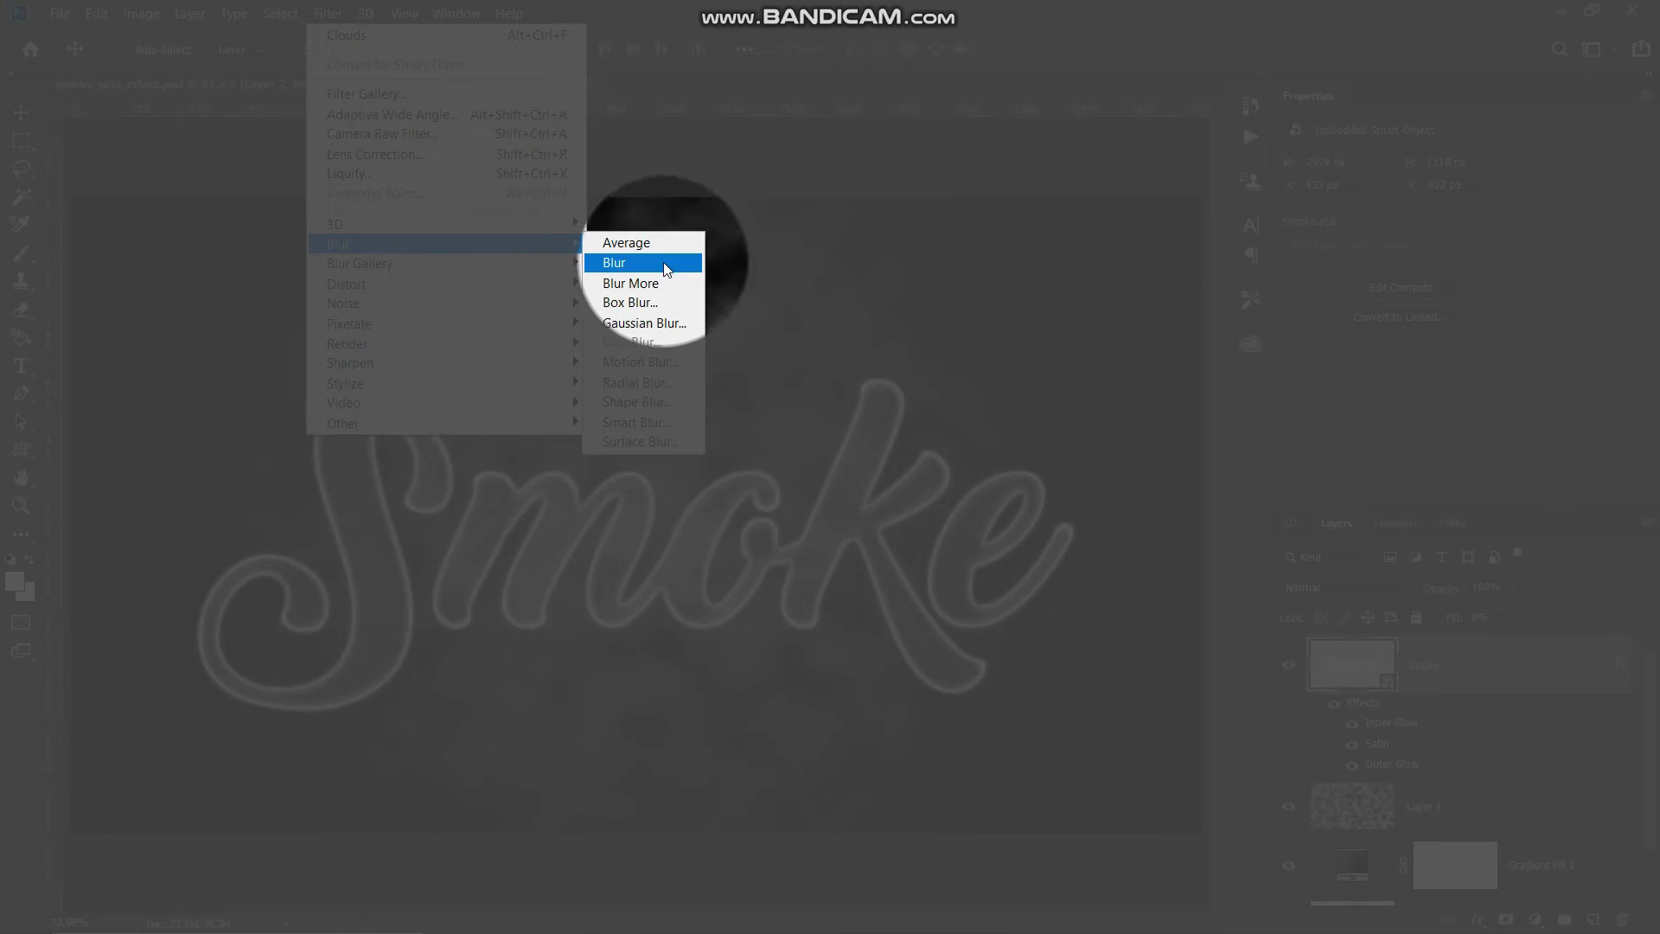
click(650, 324)
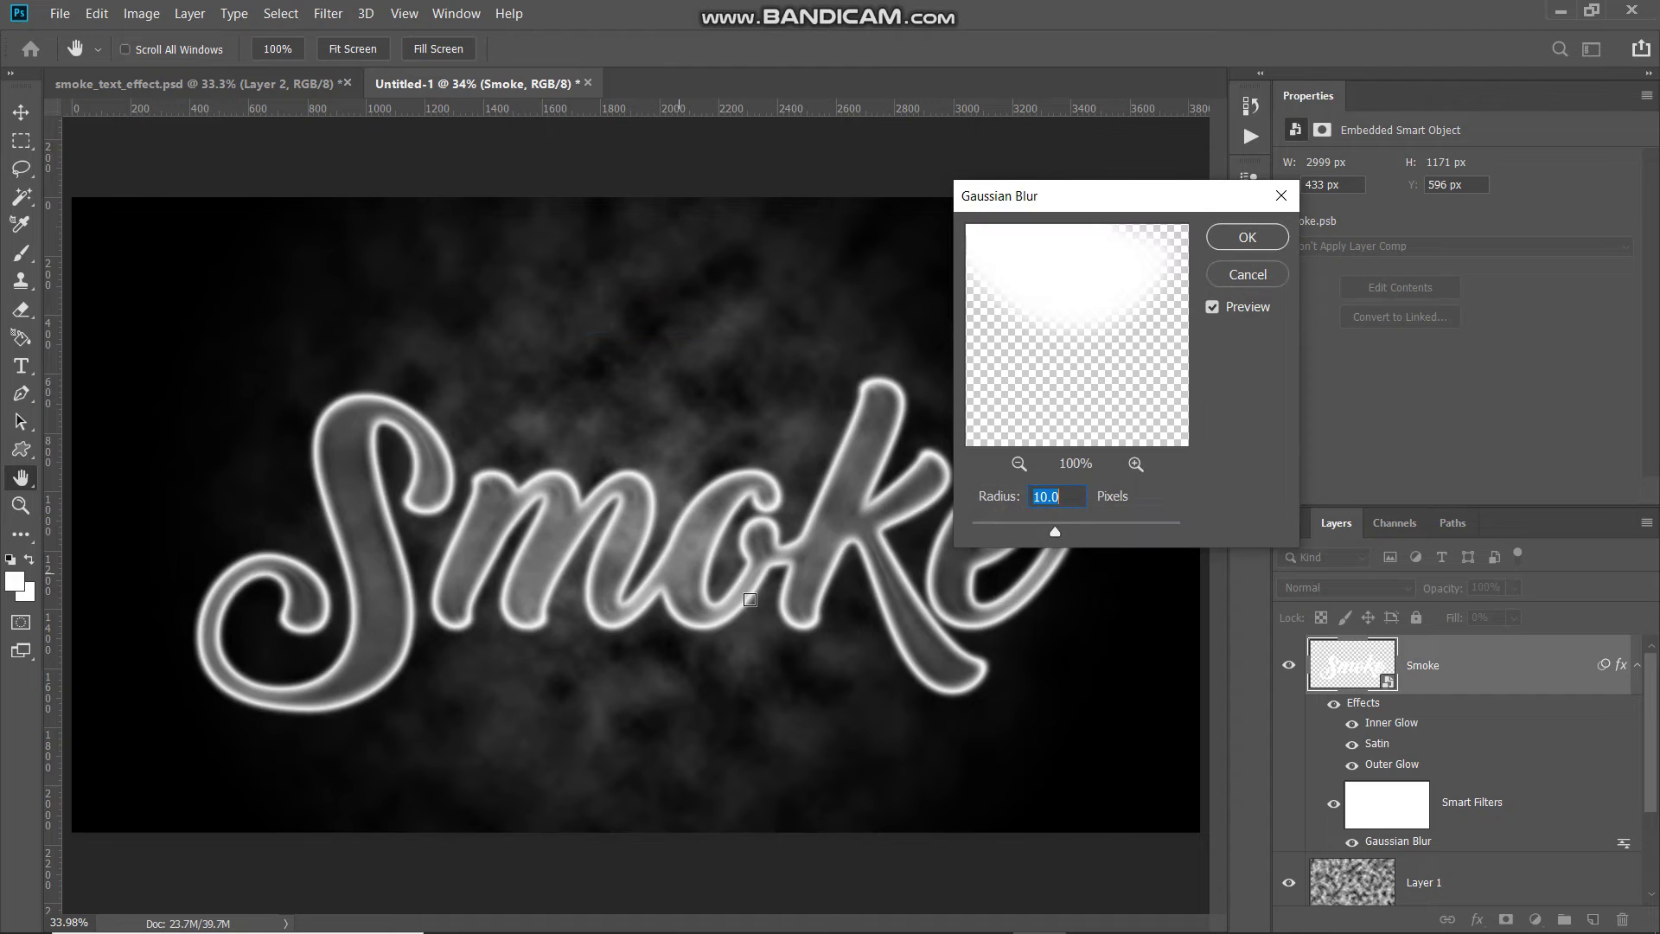
click(1071, 491)
click(1212, 308)
click(1212, 307)
click(1272, 231)
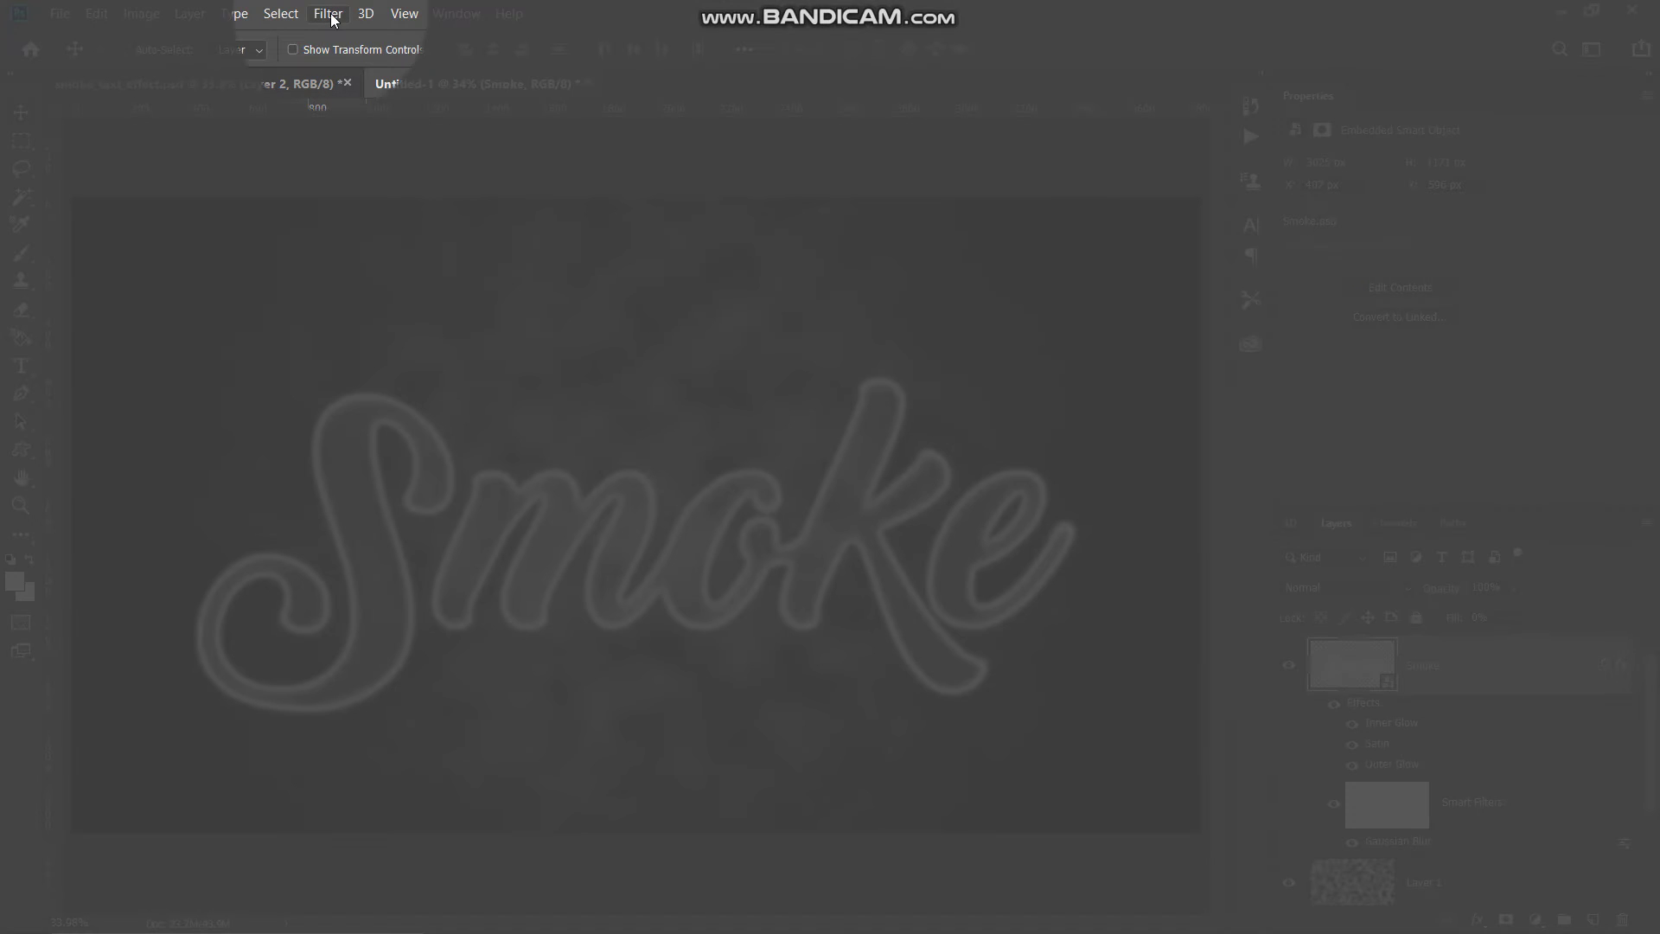
- Apply a Motion Blur smart filter at 90° with 140 px distance to the Smoke layer, comparing the preview off and on
click(332, 15)
mouse_move(397, 246)
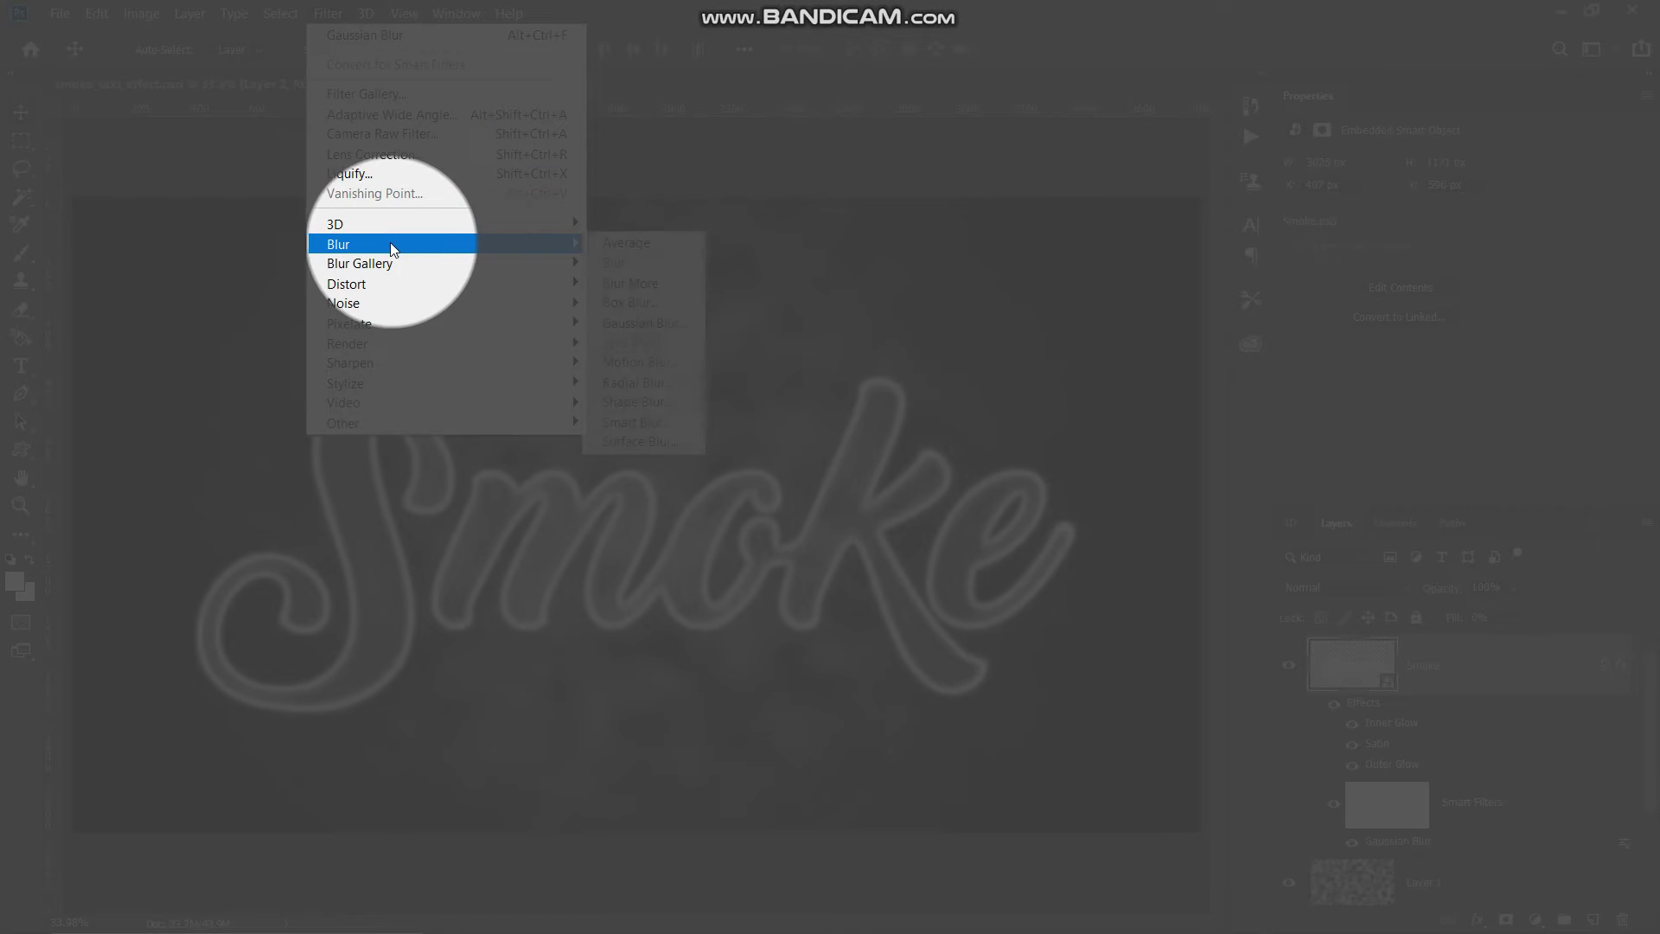
click(642, 362)
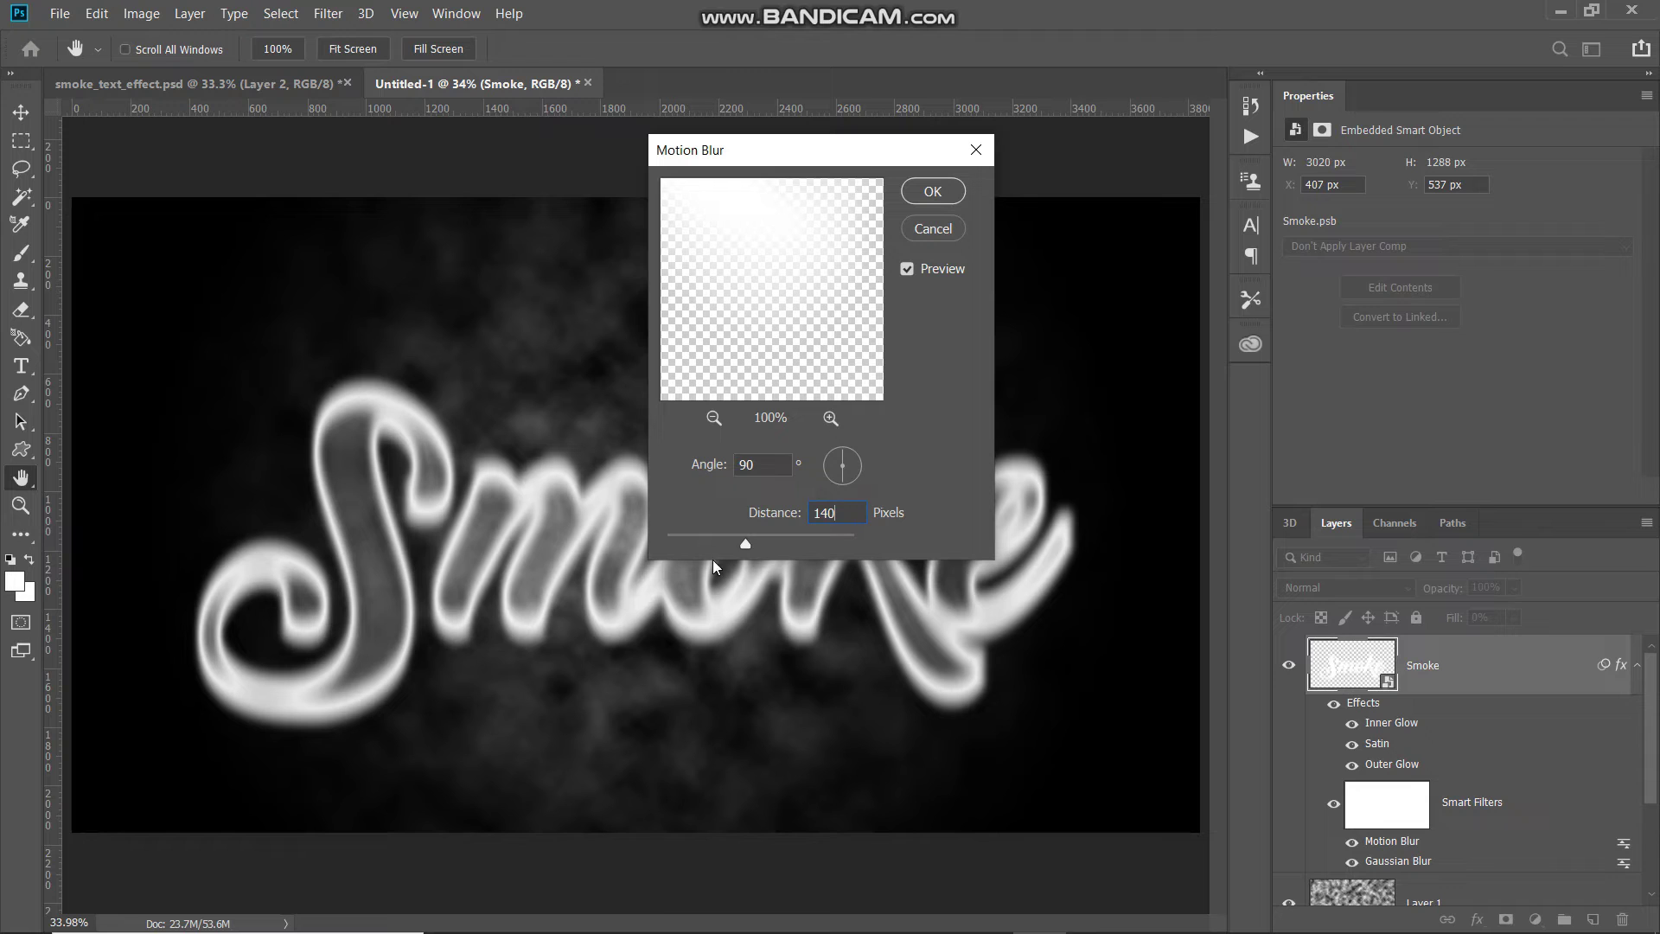
click(906, 270)
click(906, 270)
click(940, 197)
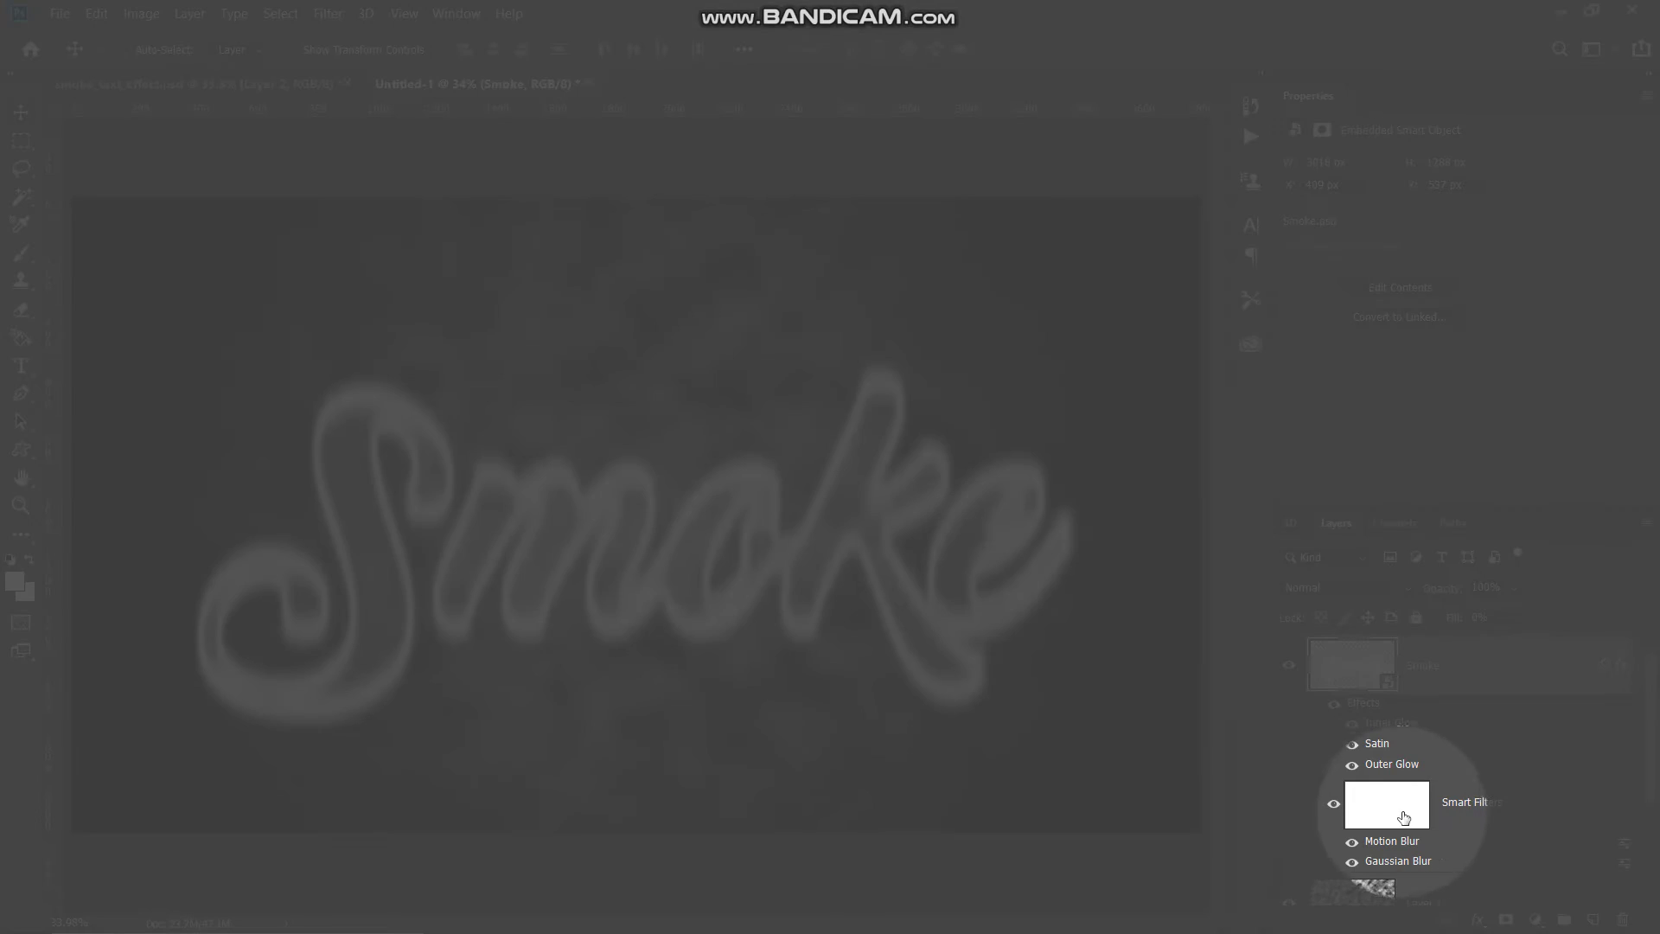
- Paint the smart filter mask black along the lower part of the Smoke lettering with a 1000 px soft round brush, and compare the mask off and on
click(1394, 808)
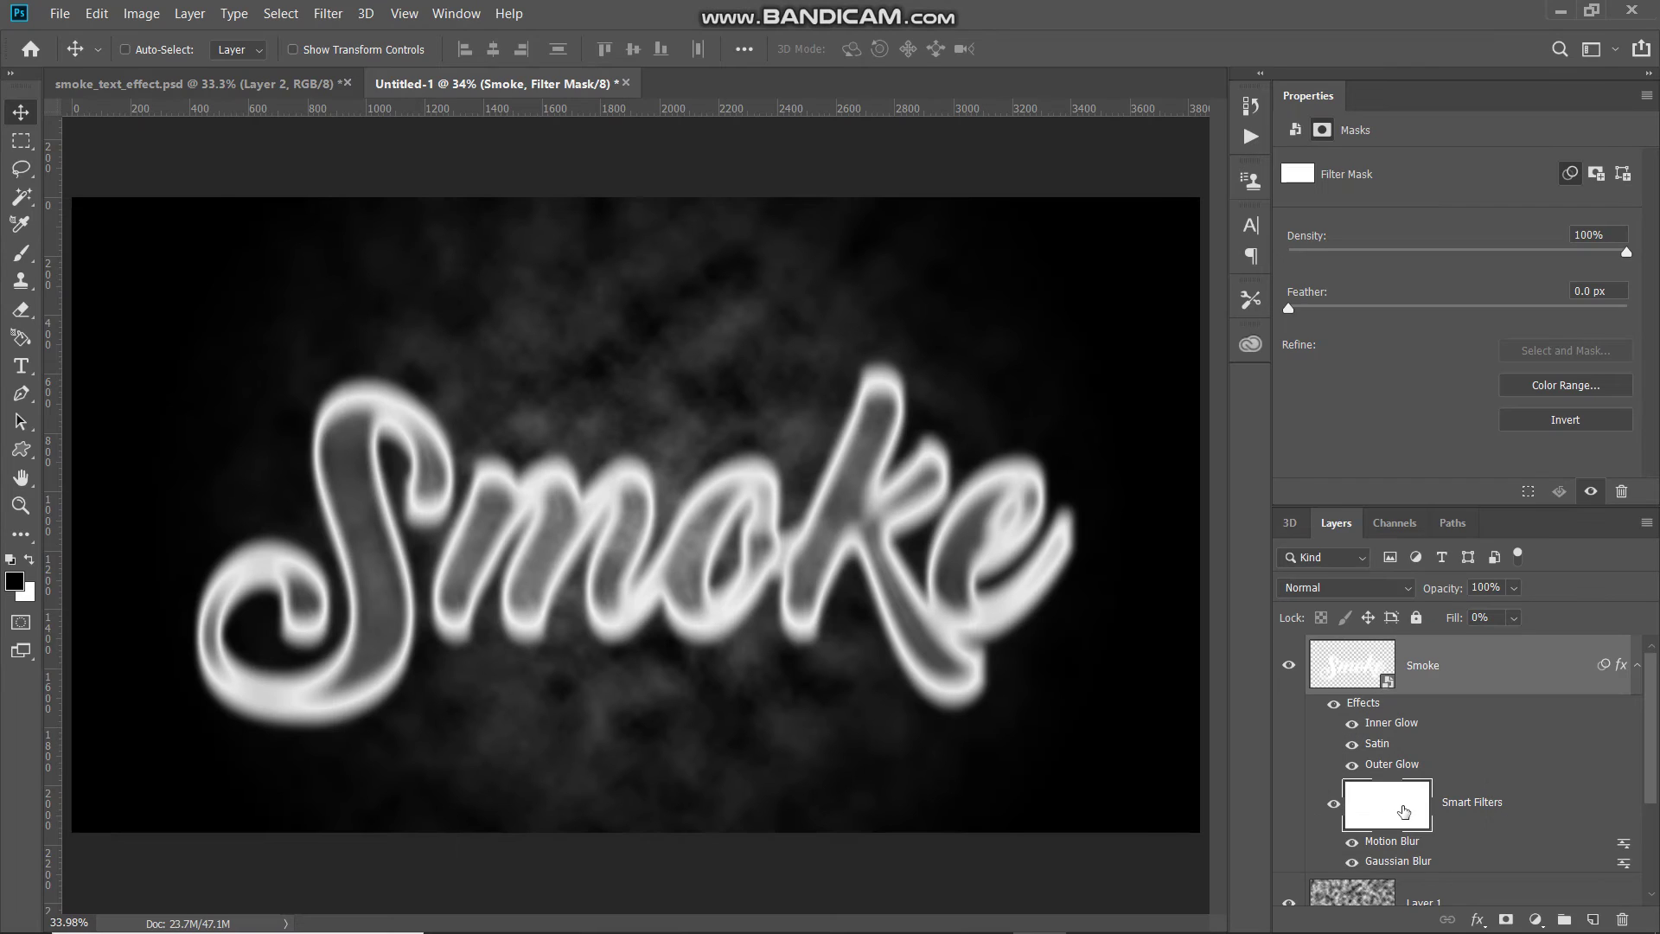
click(22, 252)
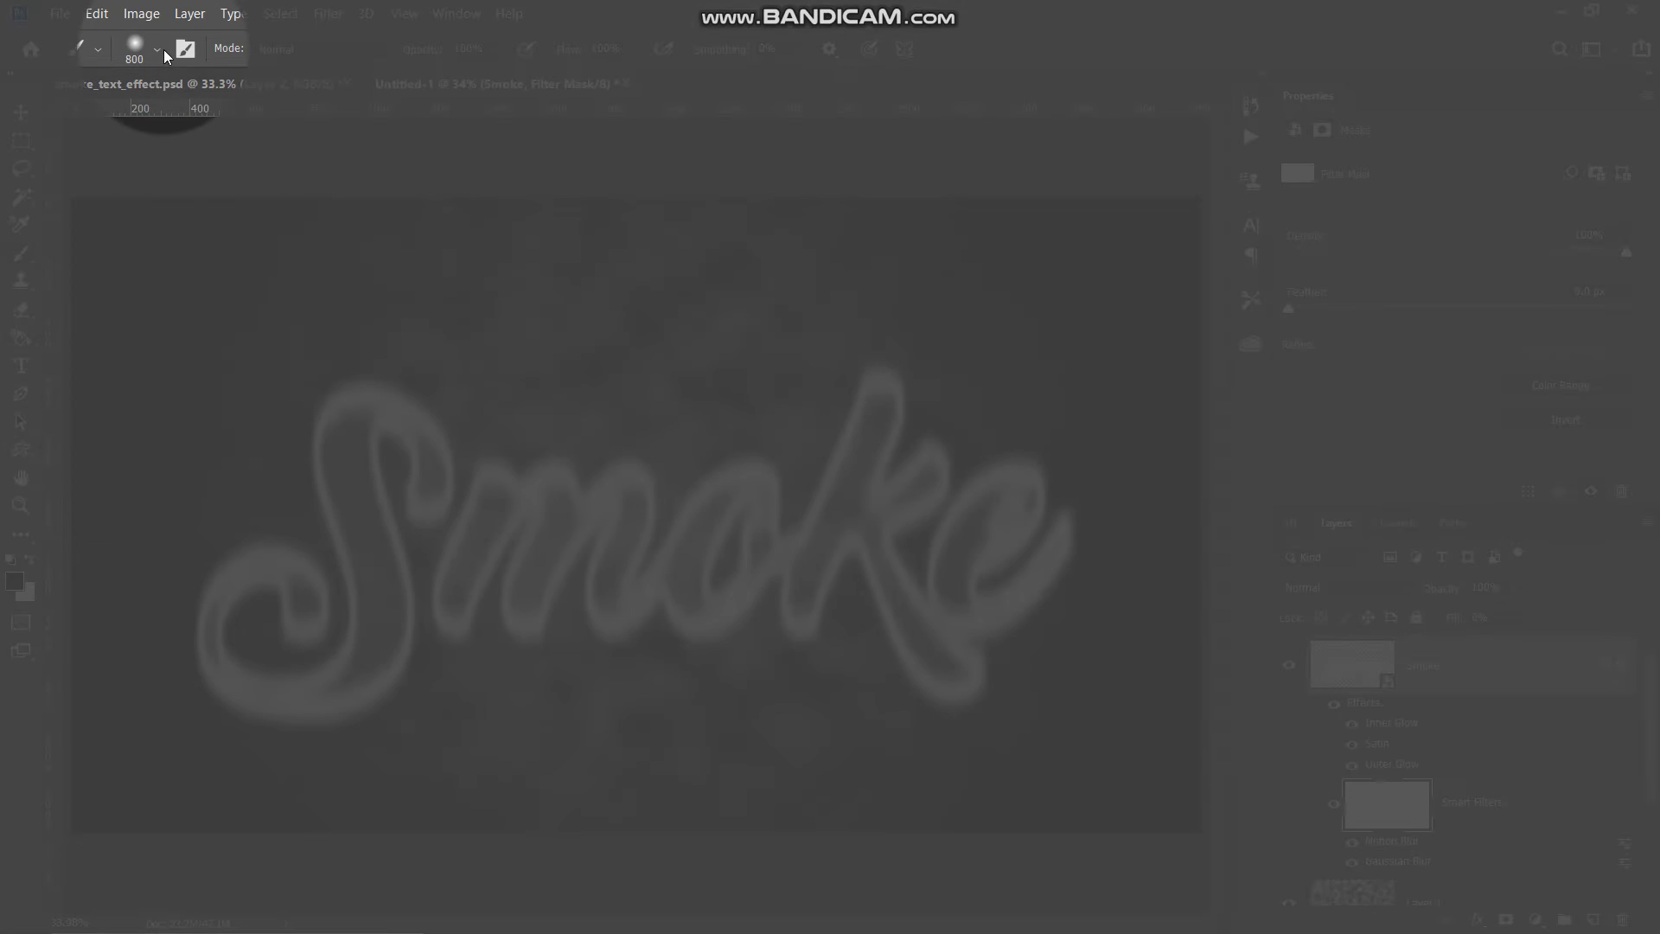
click(158, 49)
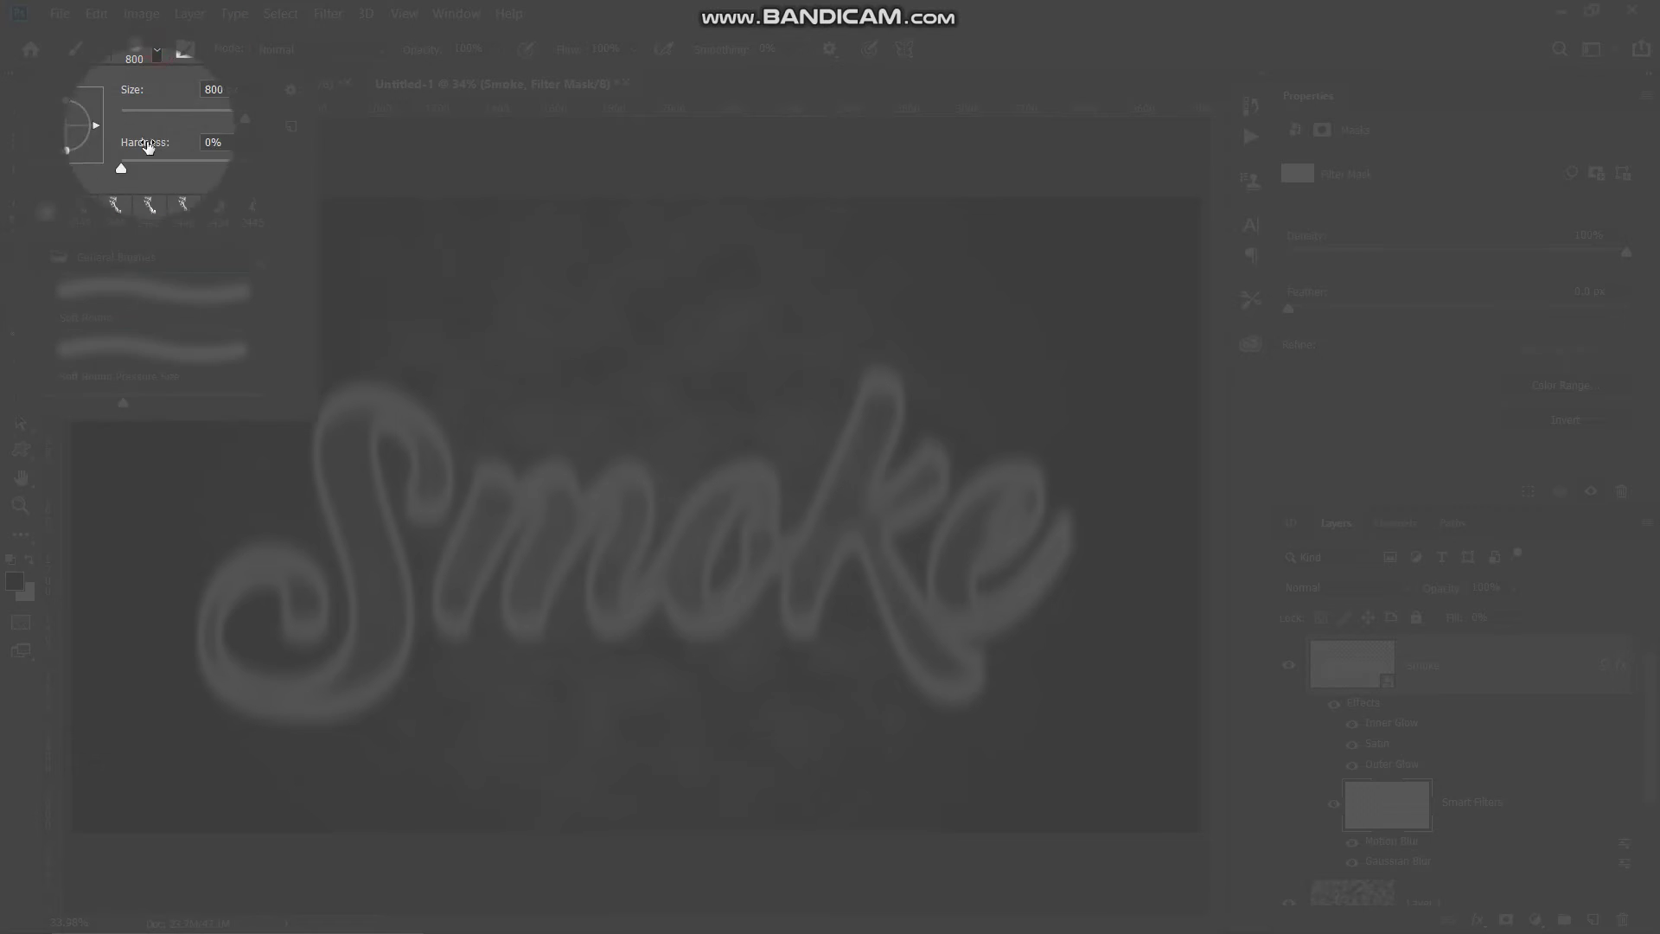
double_click(121, 298)
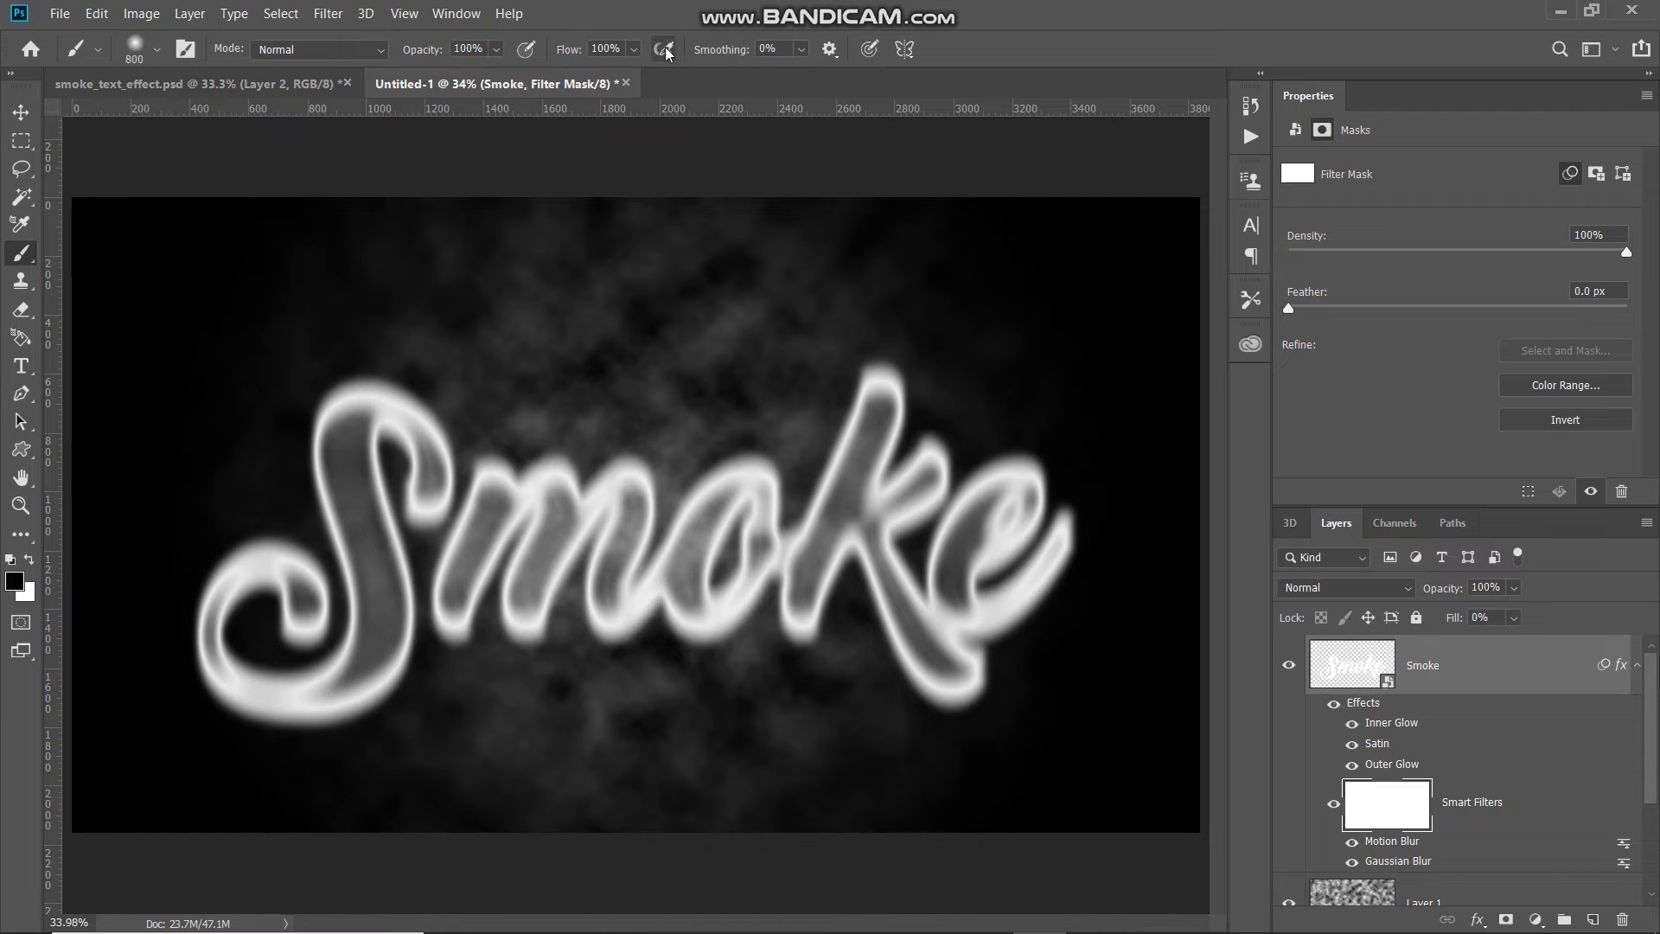
click(15, 582)
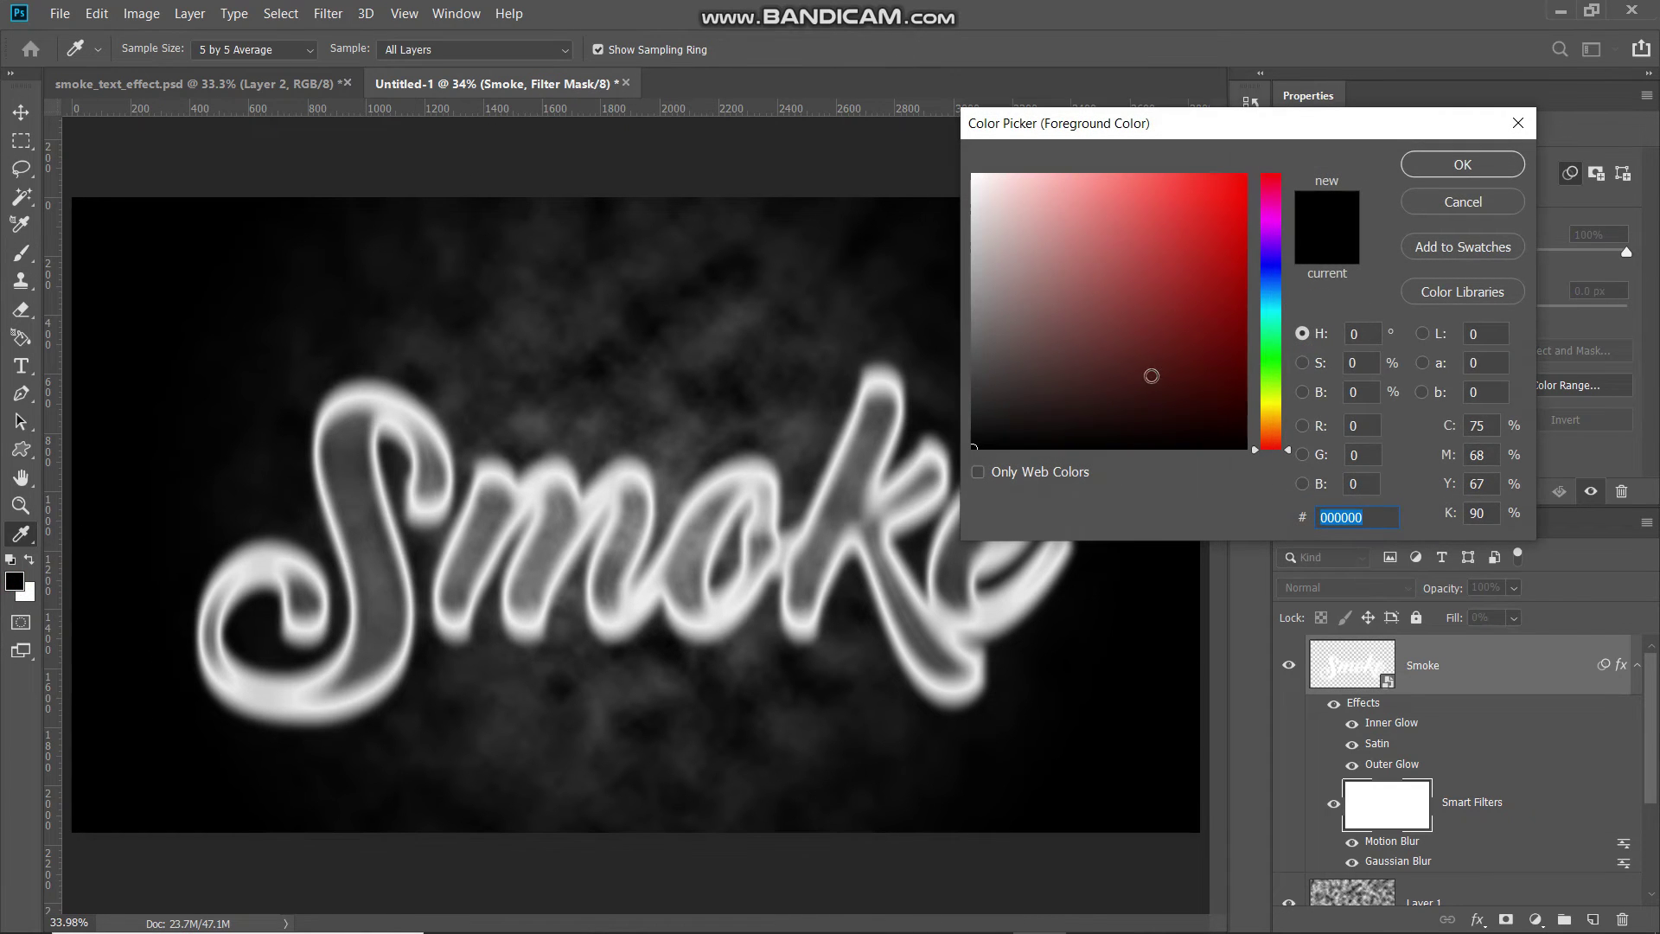
click(1462, 164)
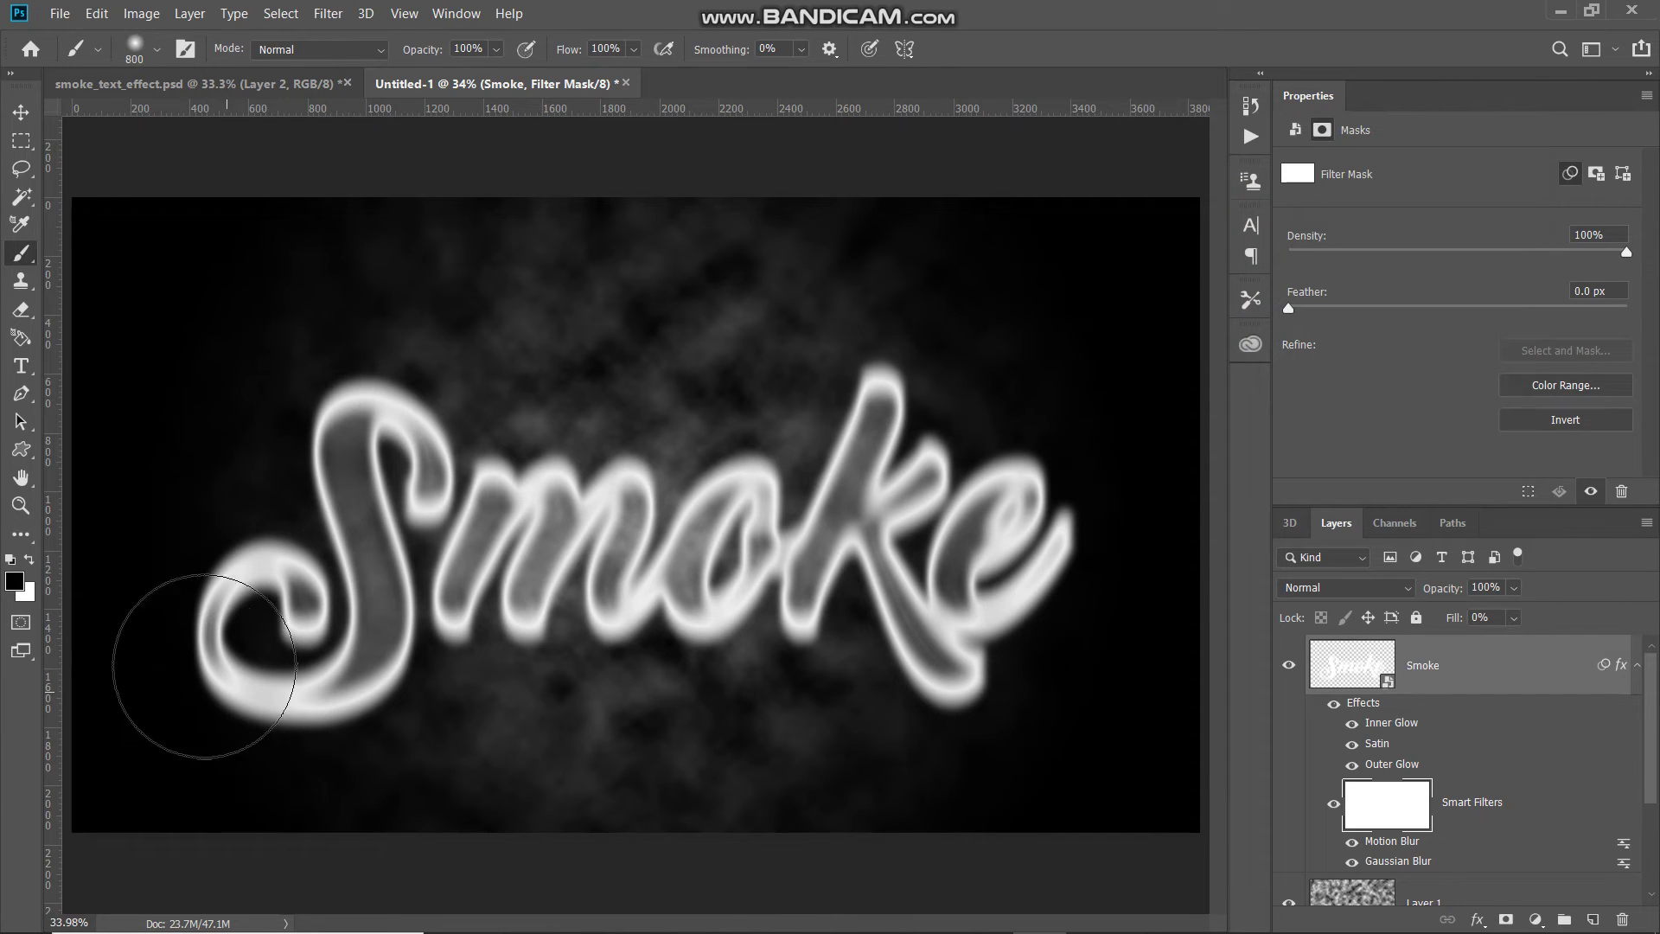
key(bracketright)
key(bracketright)
mouse_move(229, 618)
mouse_down()
mouse_move(386, 688)
mouse_move(318, 610)
mouse_move(822, 636)
mouse_move(878, 622)
mouse_move(874, 607)
mouse_move(1015, 640)
mouse_move(974, 710)
mouse_move(973, 651)
mouse_move(1019, 666)
mouse_up()
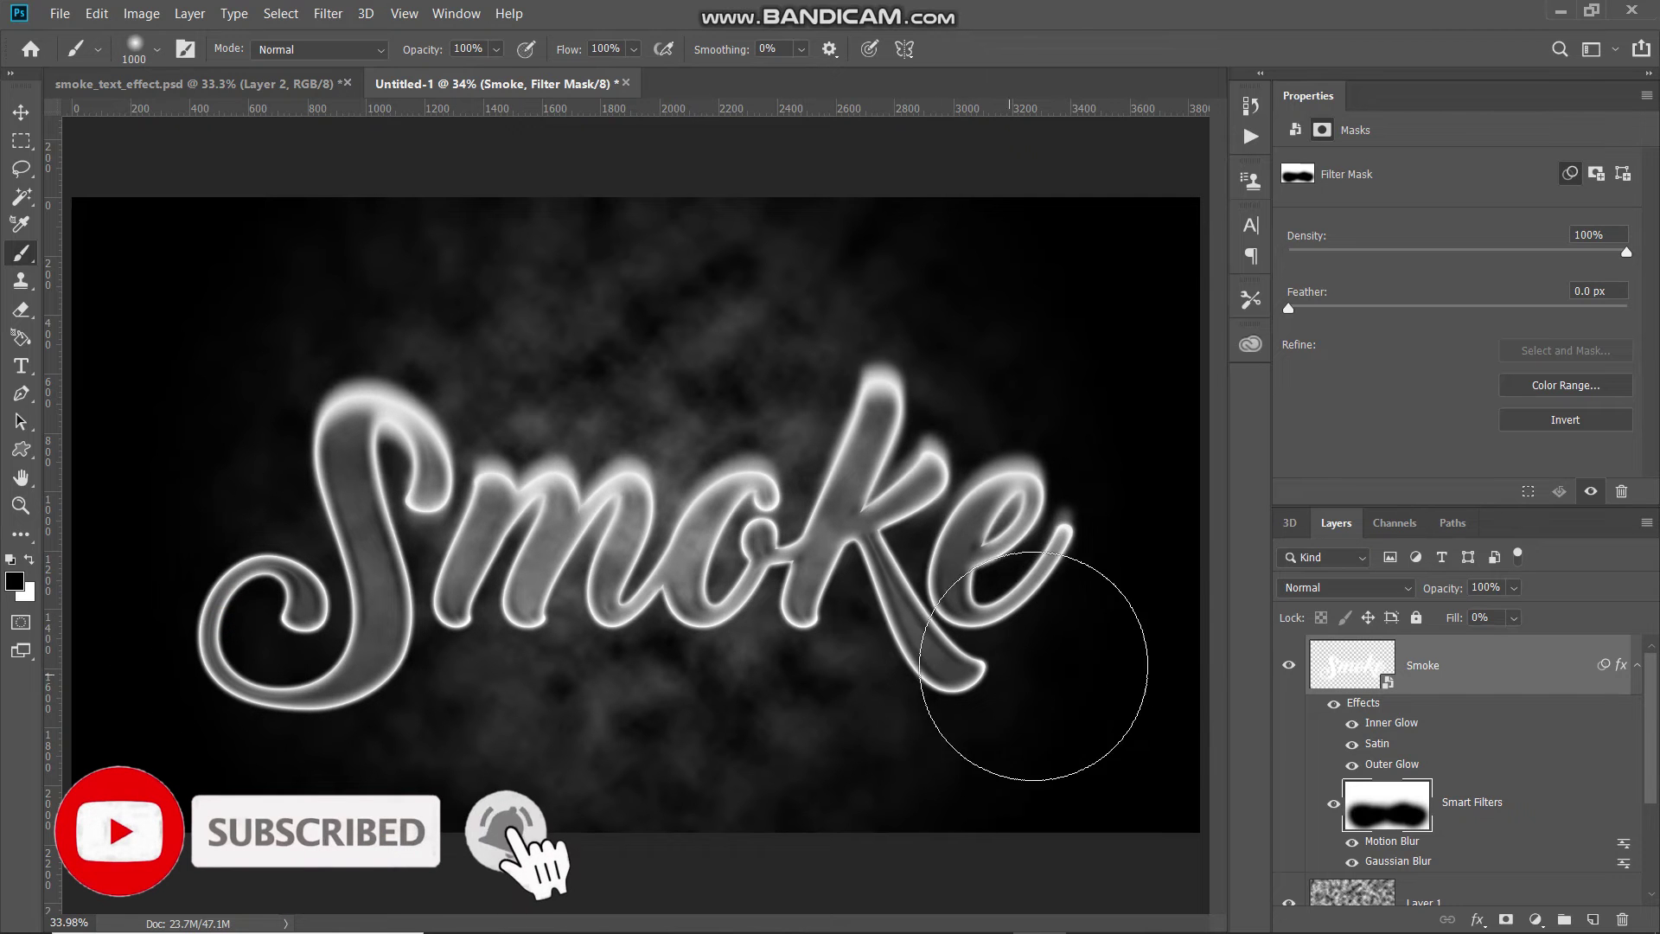
drag(696, 668, 619, 774)
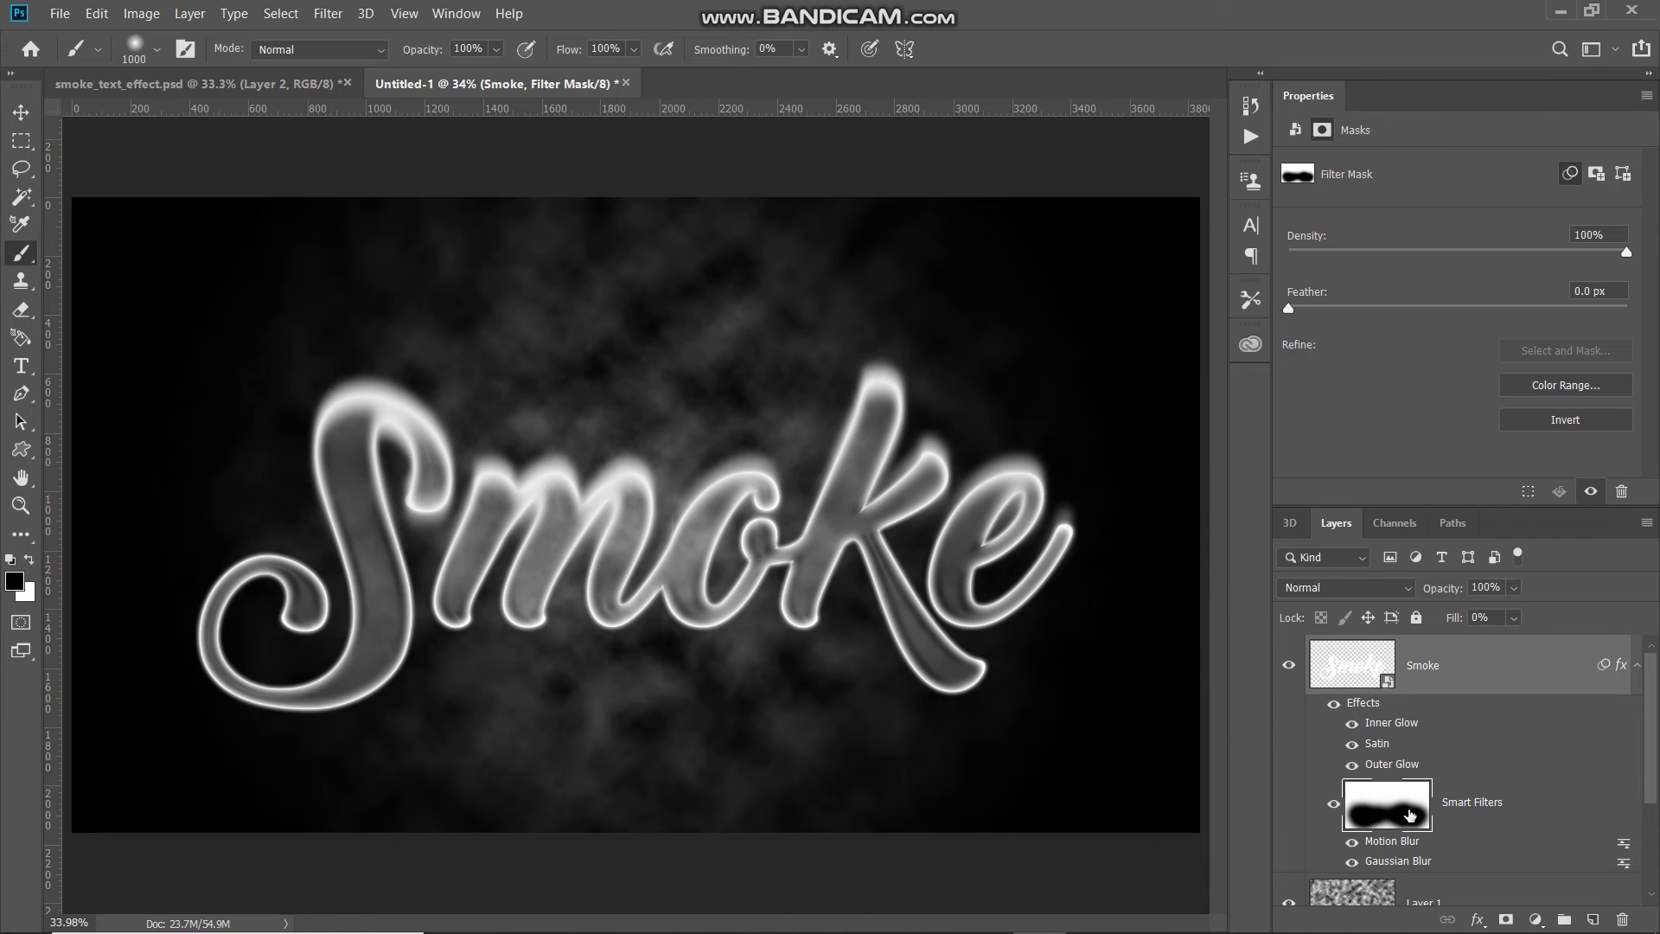
shift+click(1407, 815)
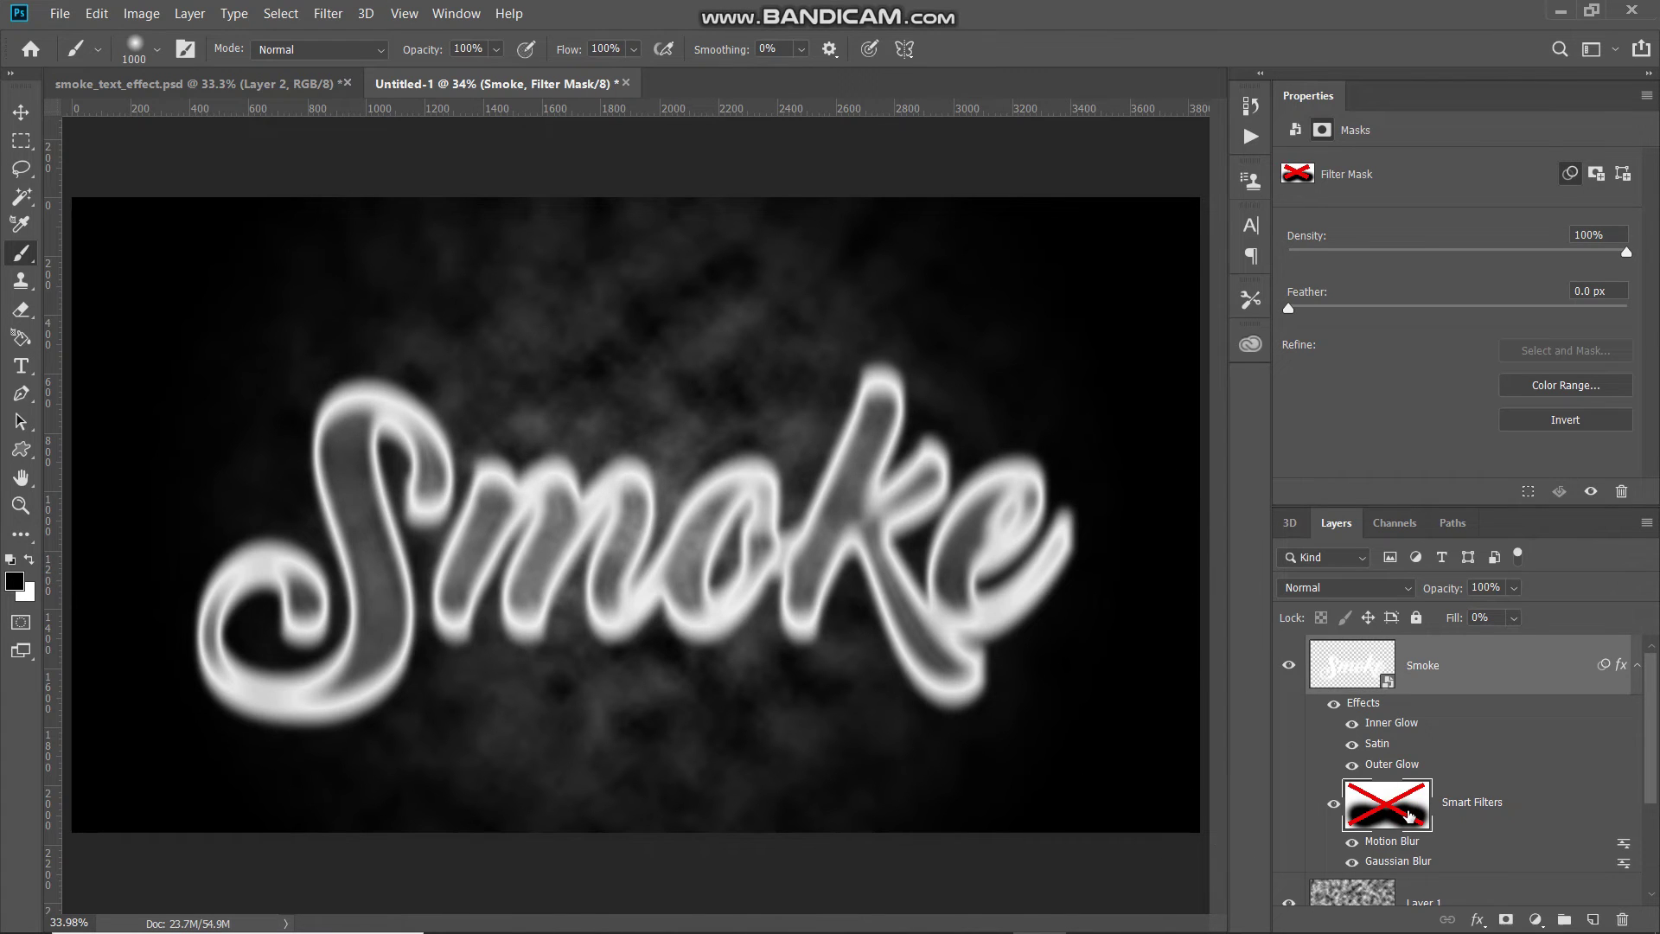
shift+click(1407, 815)
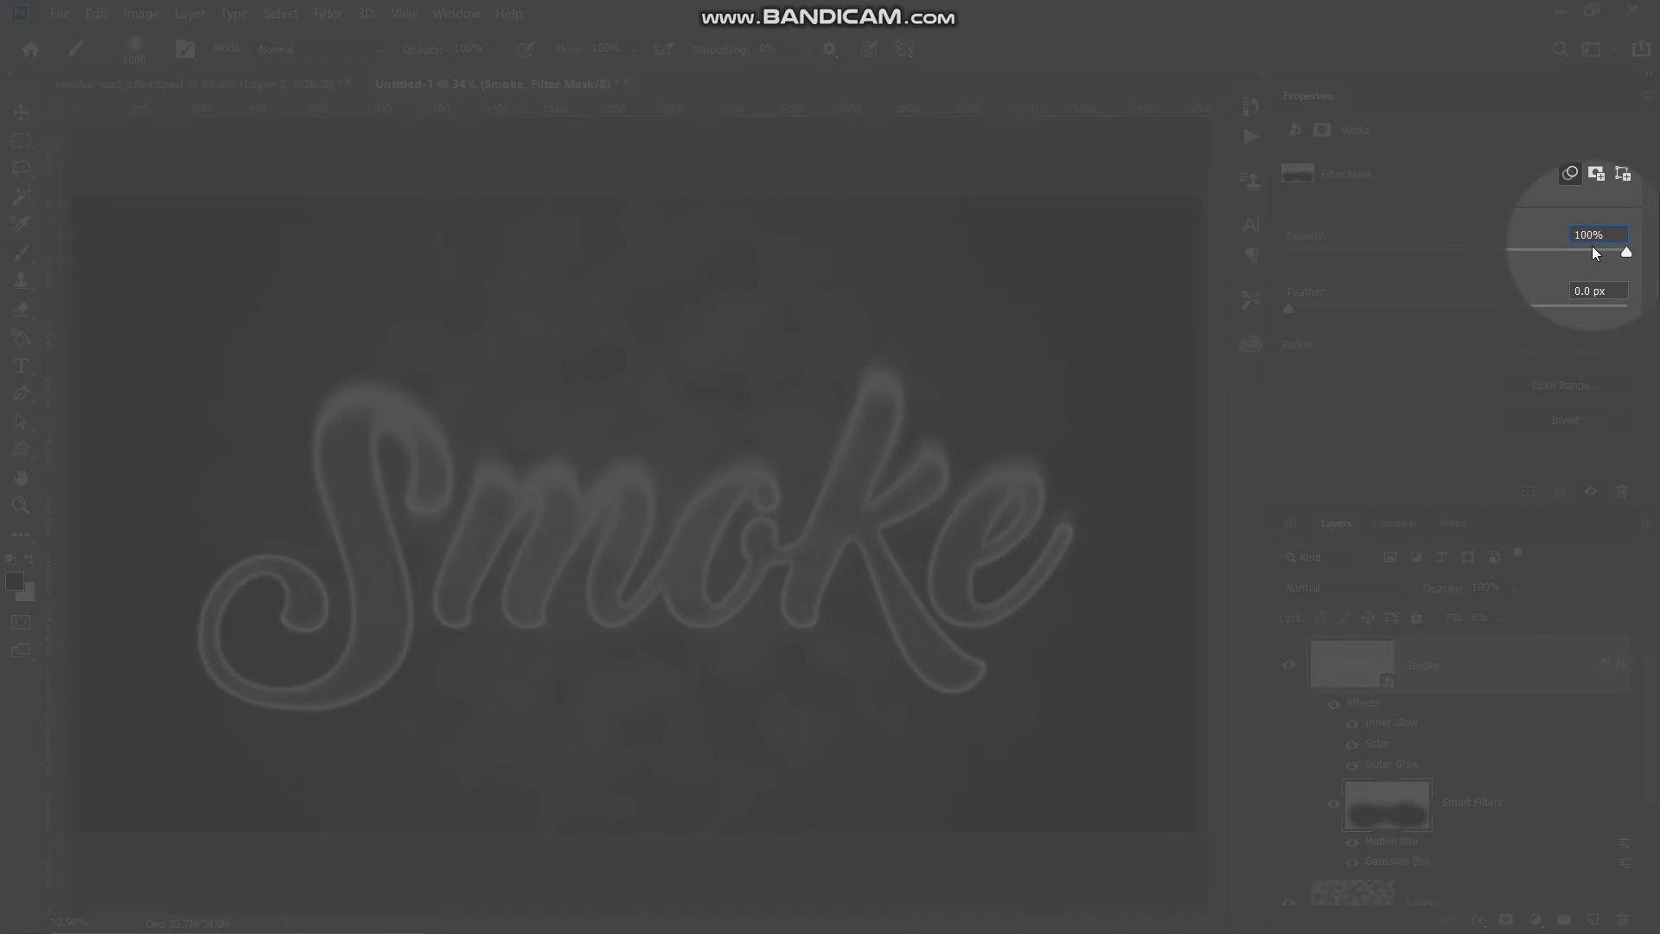
- Try the filter mask's density at 0%, set it to 80%, and compare the lettering before and after the change
text(0)
key(Return)
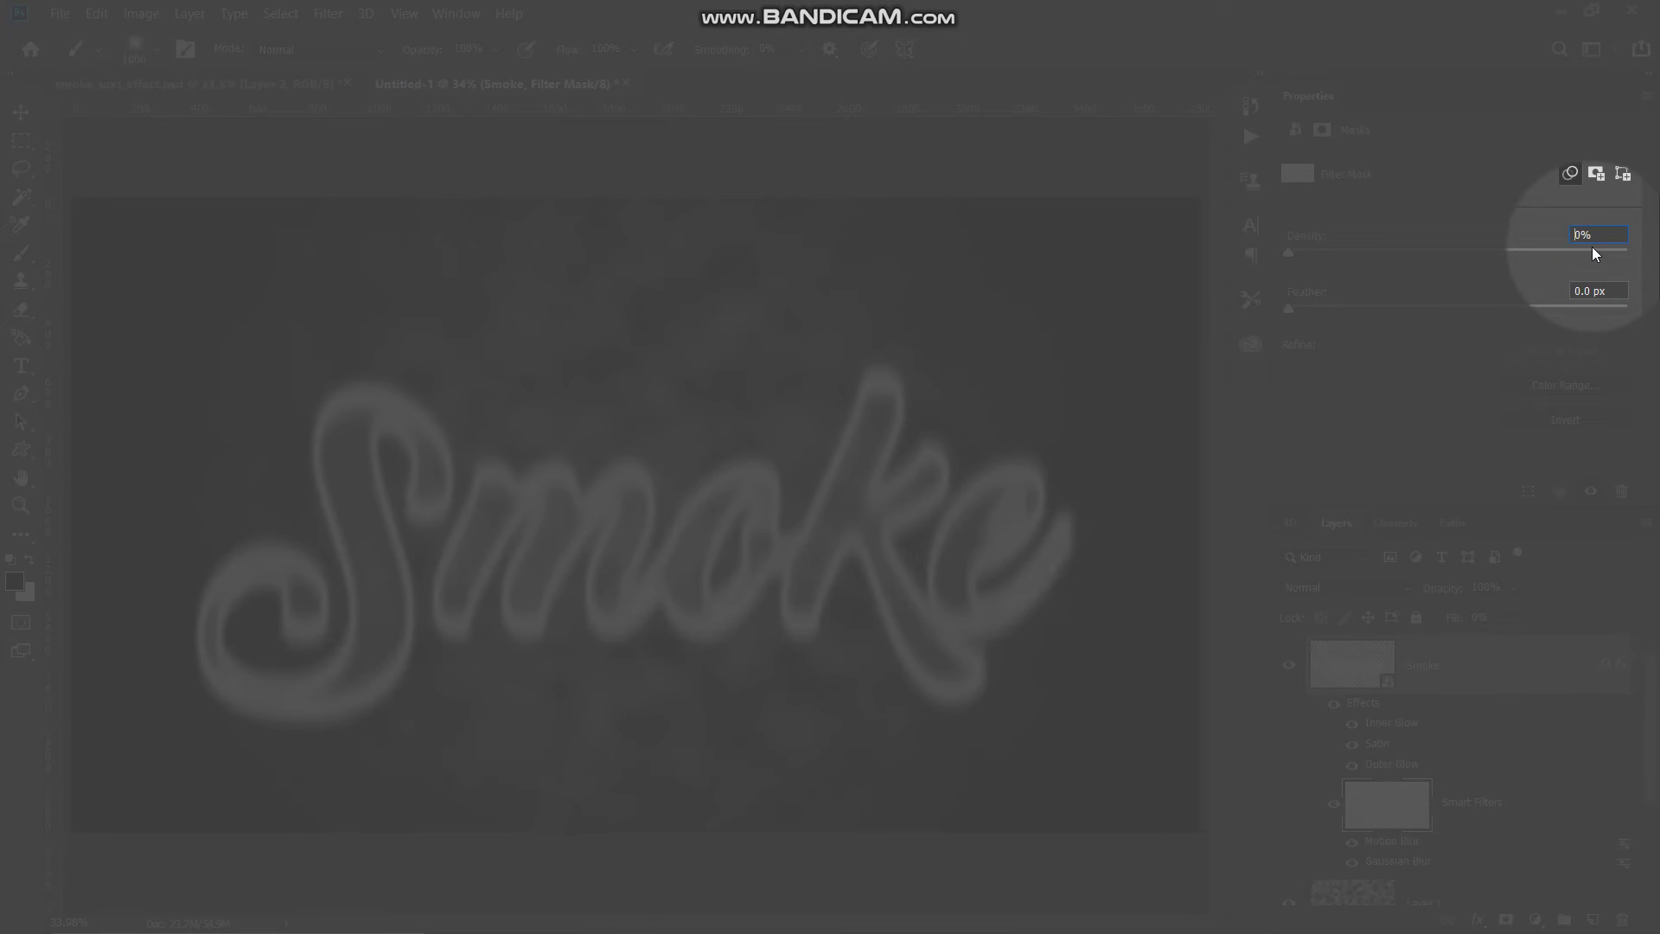
text(8)
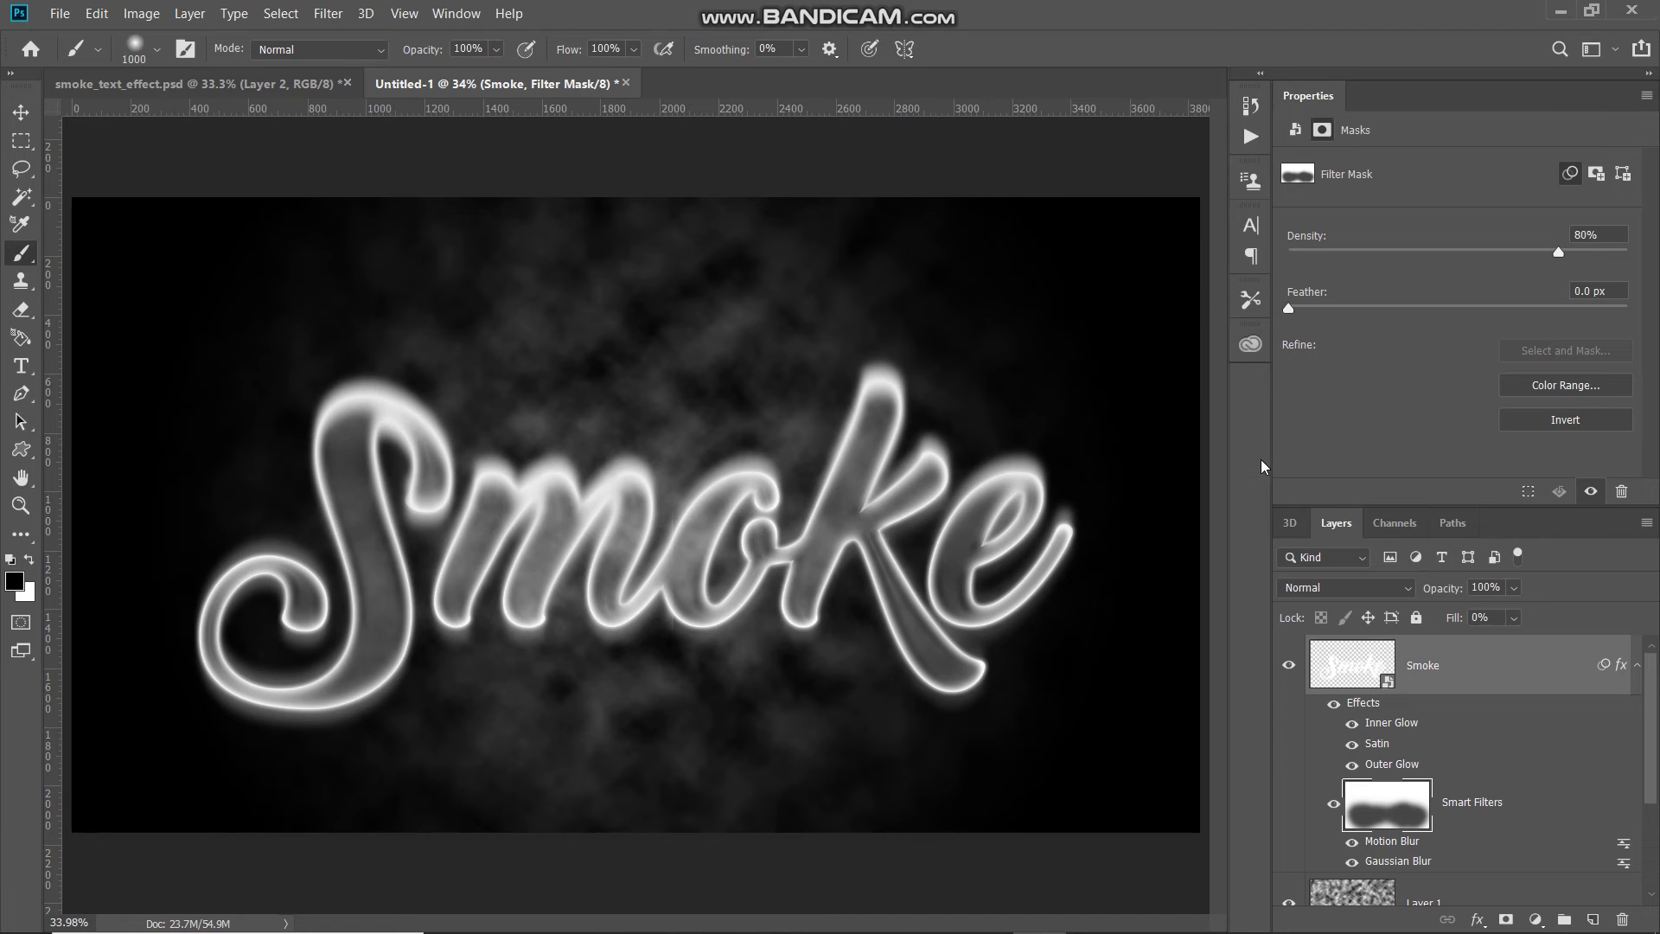
key(ctrl+z)
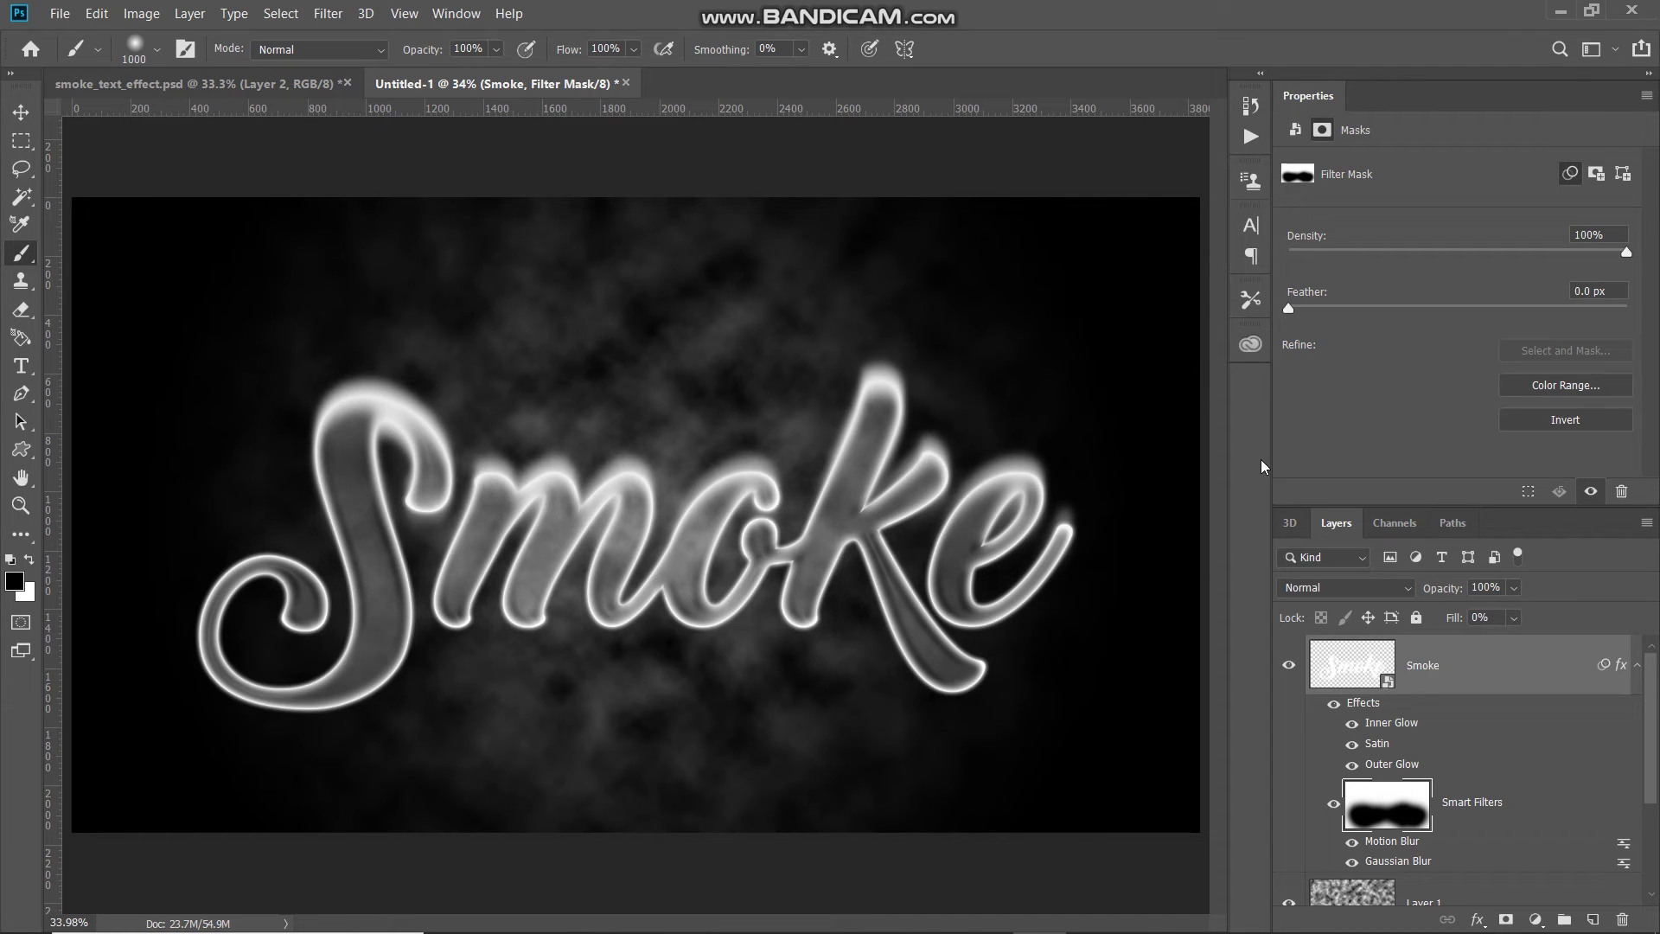
key(ctrl+shift+z)
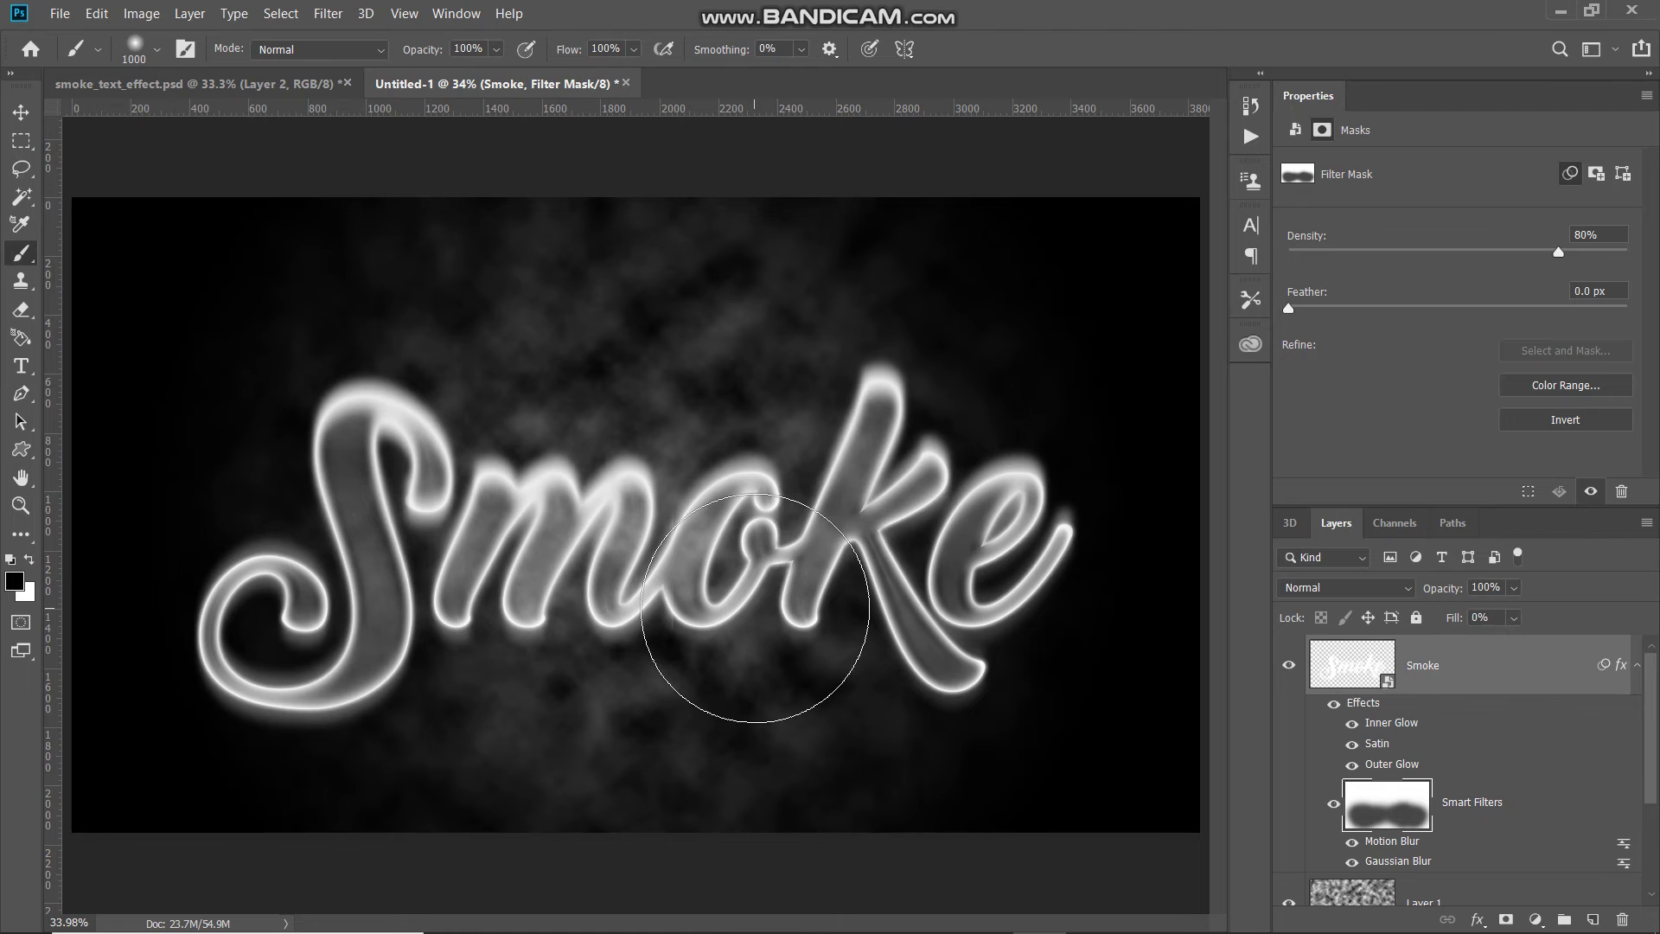
key(ctrl)
key(ctrl)
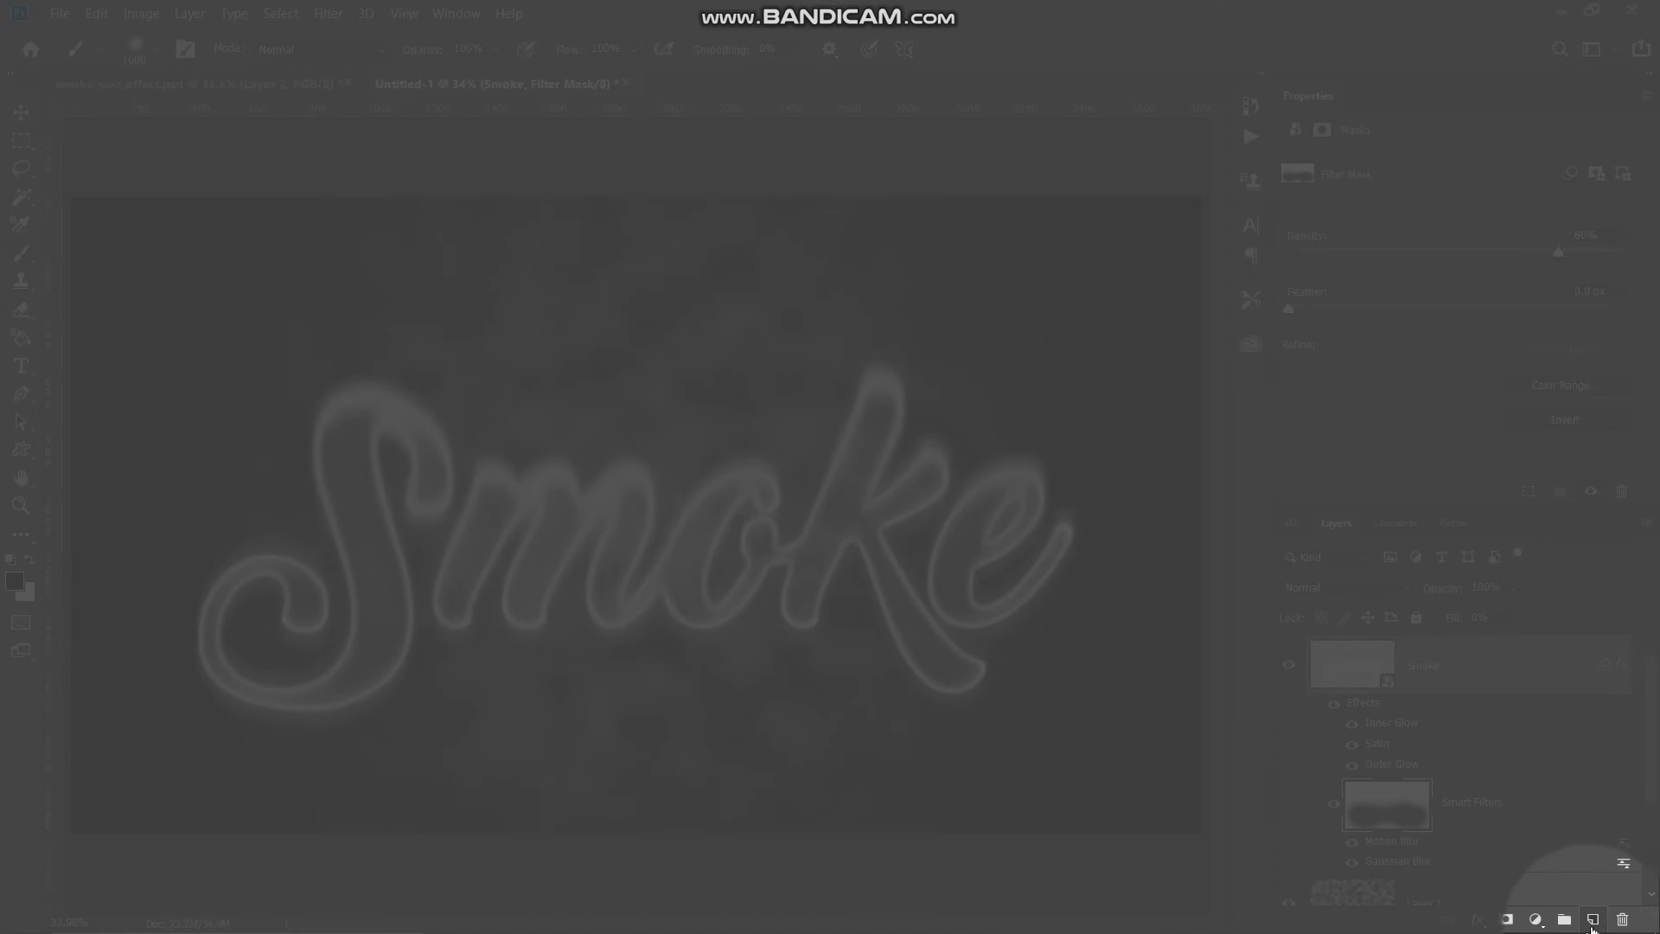
- Add an empty layer above Smoke and choose a "smoke normal" brush from the smokeBrushes_normal set
click(1593, 920)
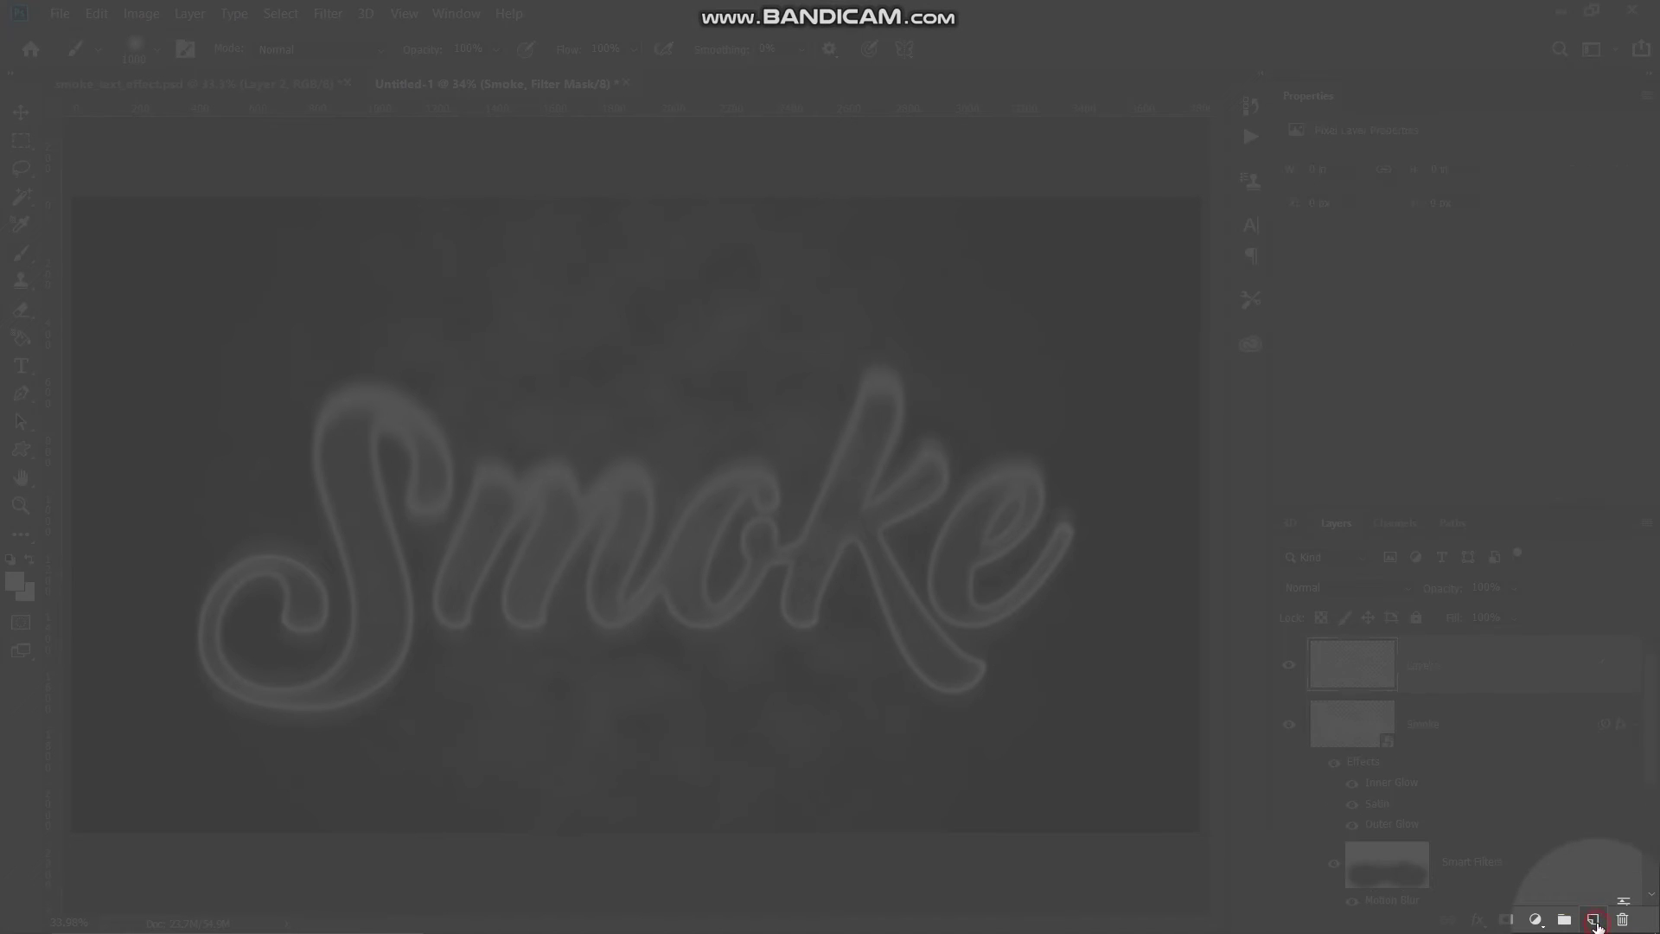
right_click(23, 258)
key(ctrl)
key(ctrl)
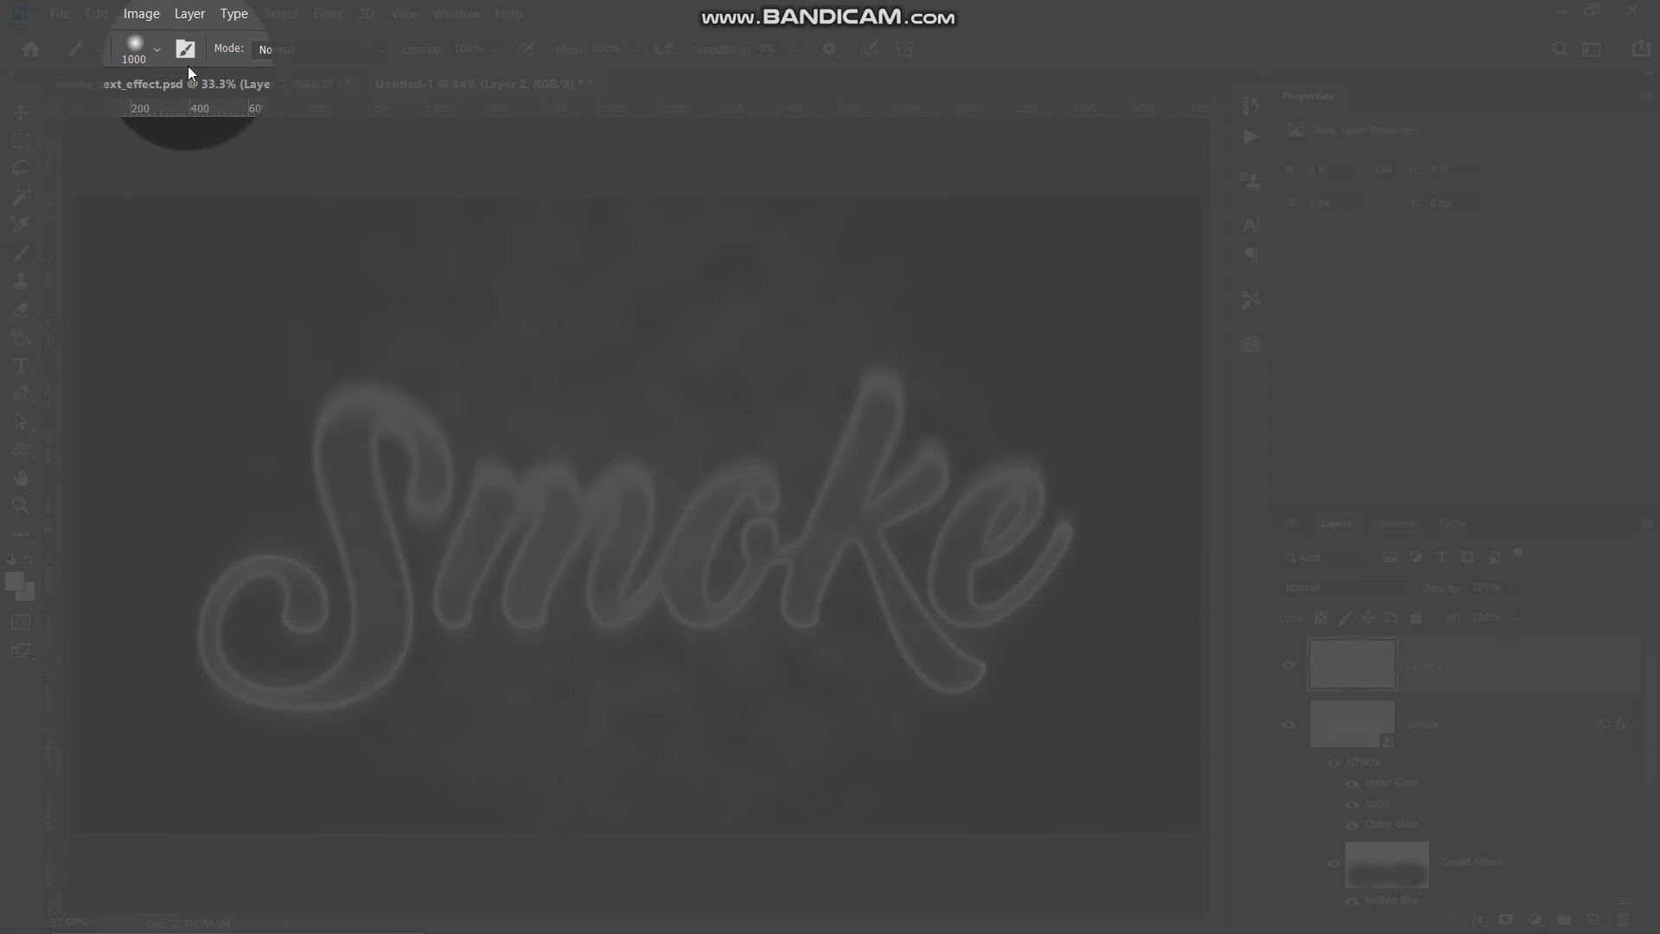
click(185, 49)
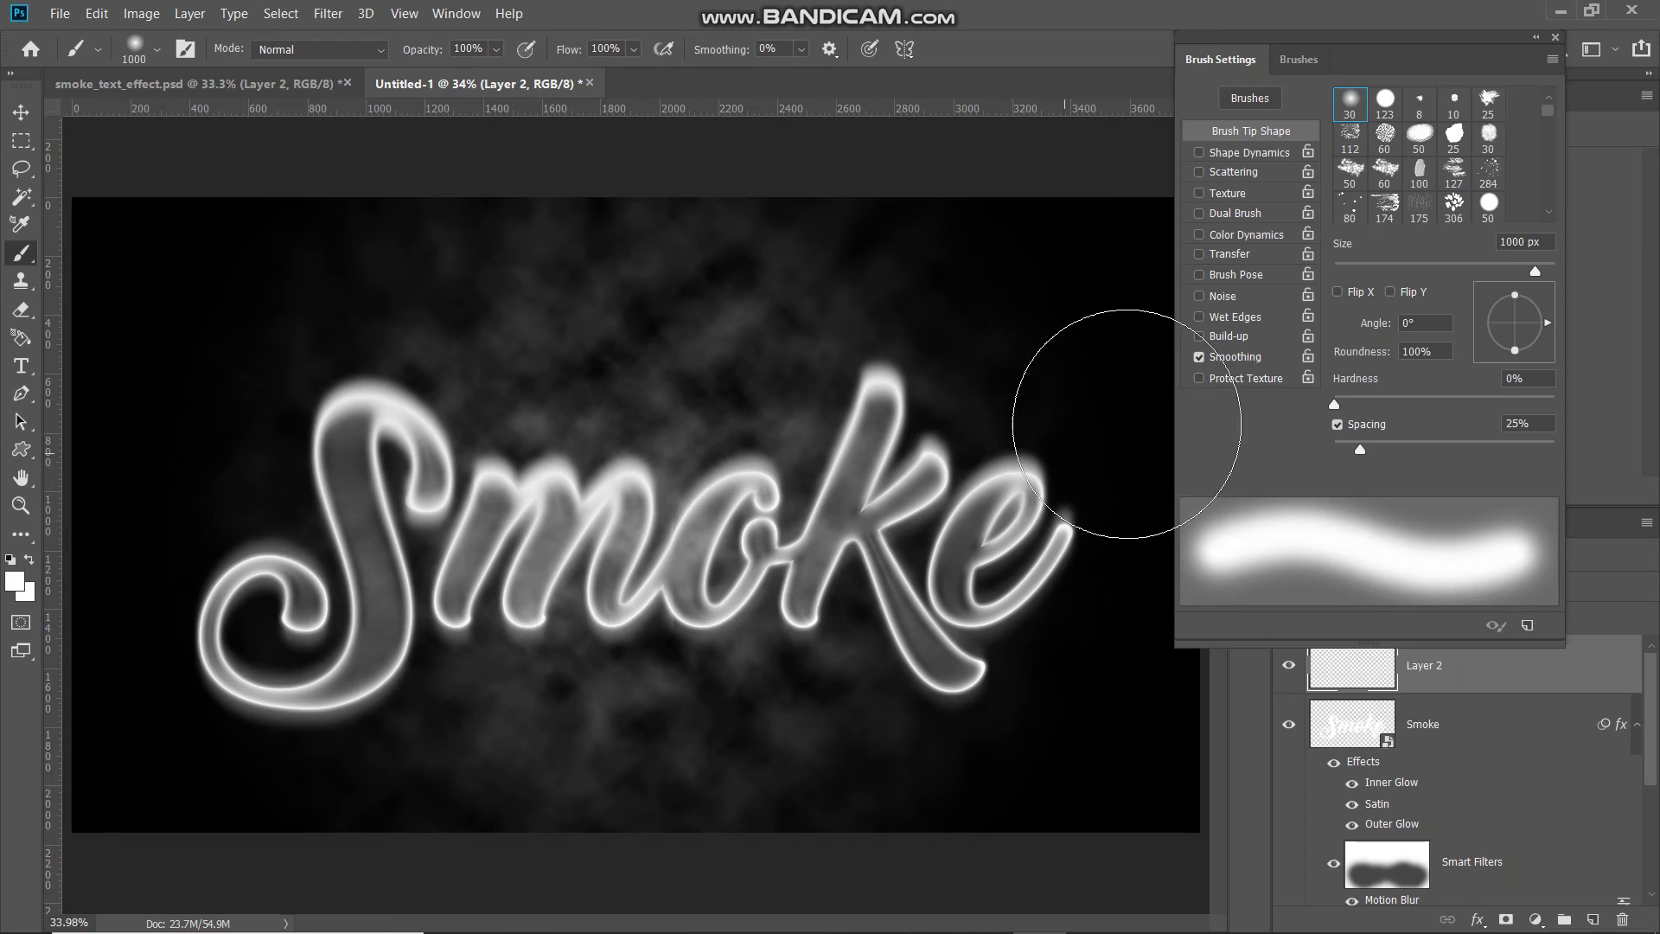
click(1299, 60)
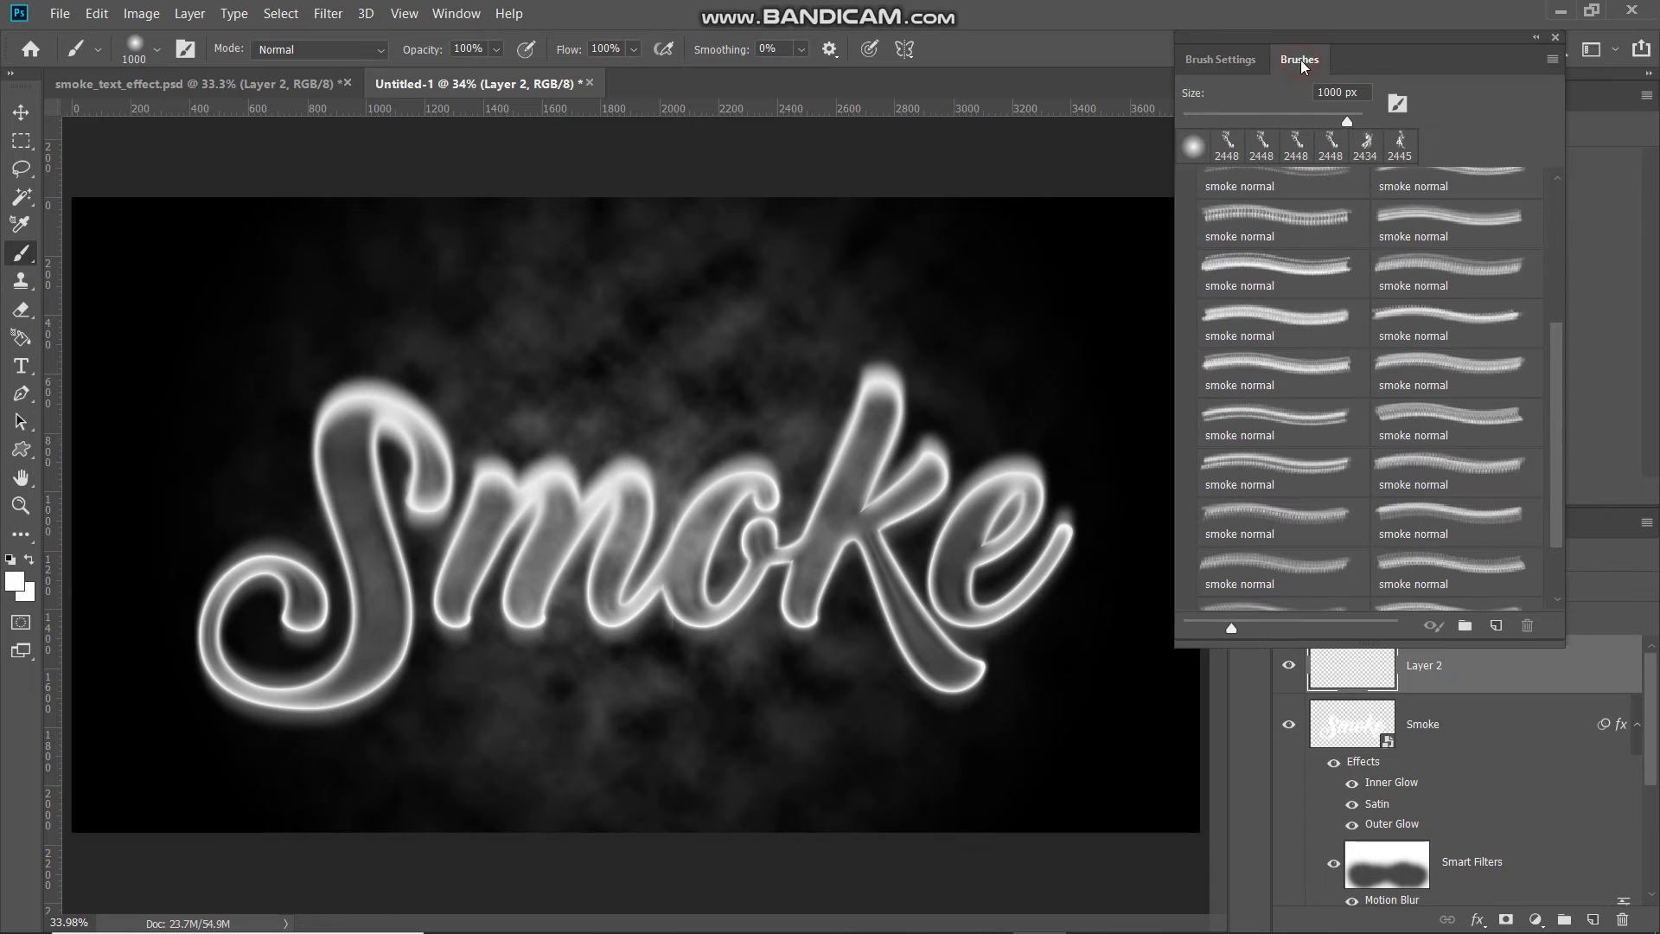
scroll(1278, 350, up, 1)
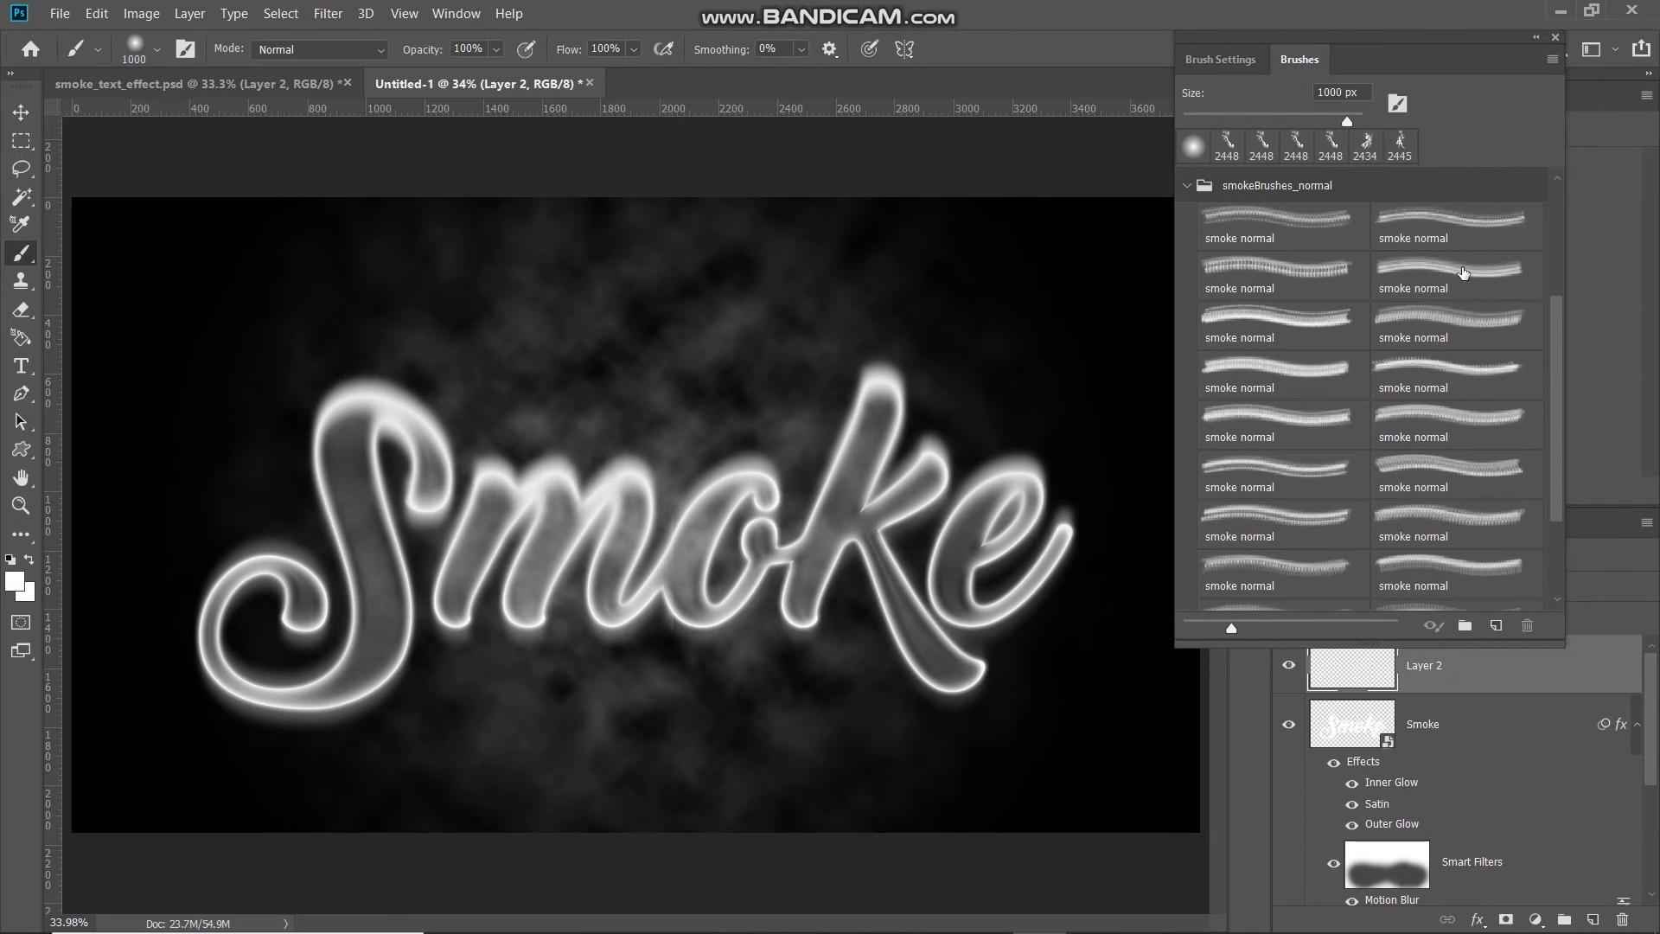
click(1467, 273)
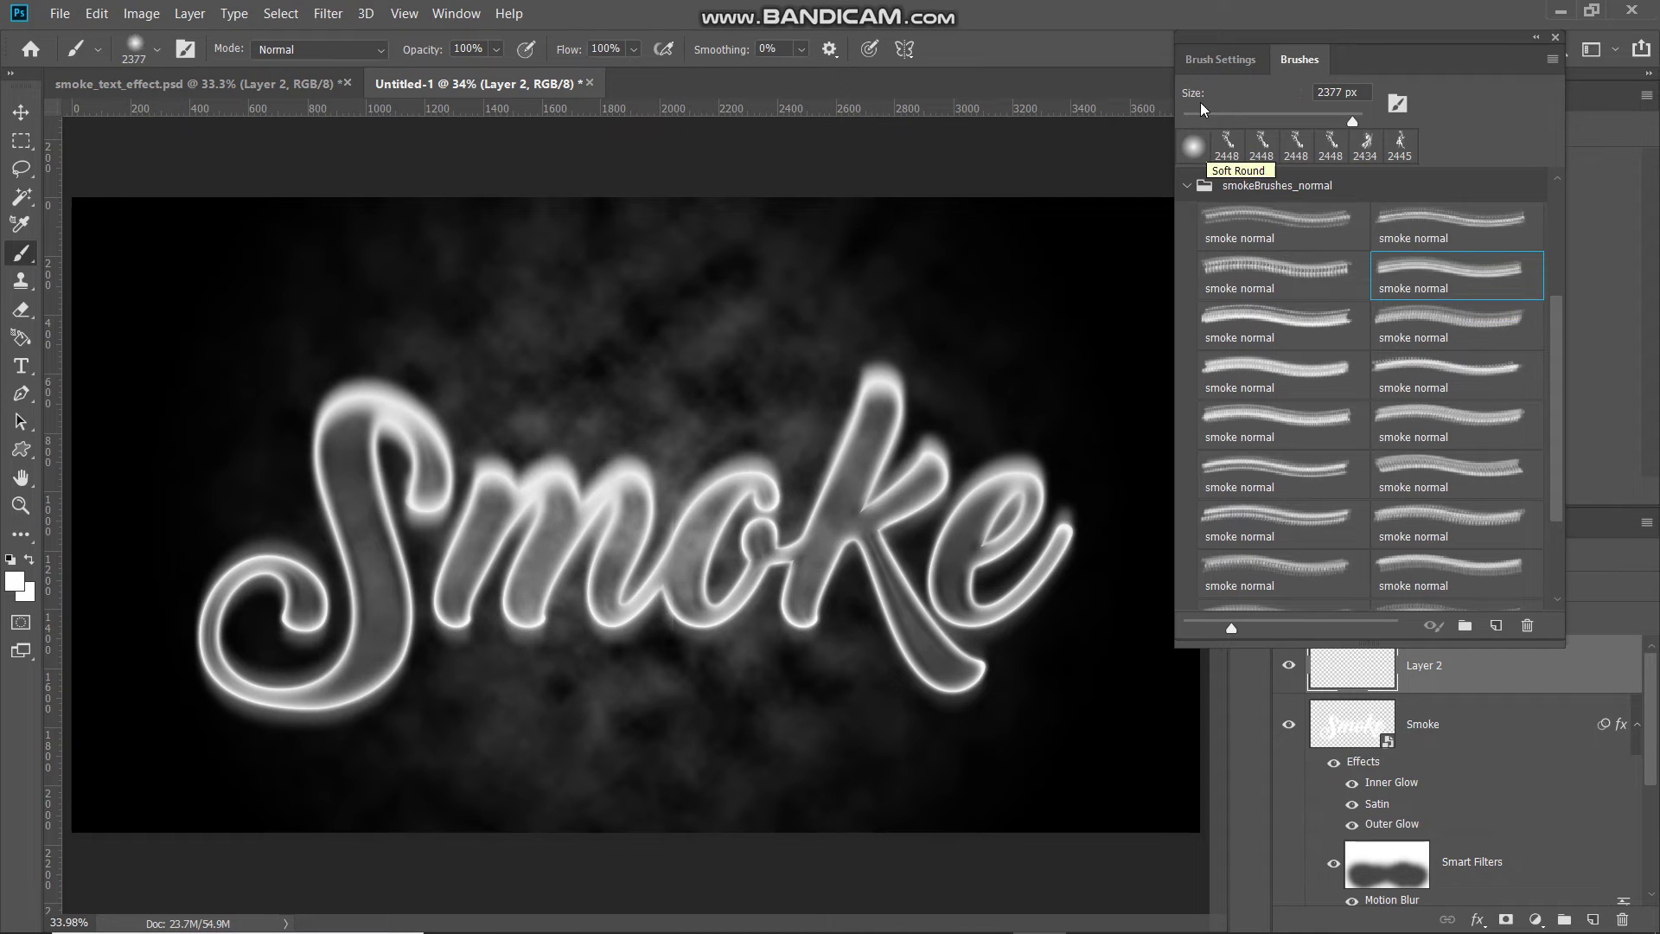
- Try several smoke brush tips, undoing any test stamp on the canvas, and choose the 2452 px smoke tip
click(1222, 65)
click(1349, 183)
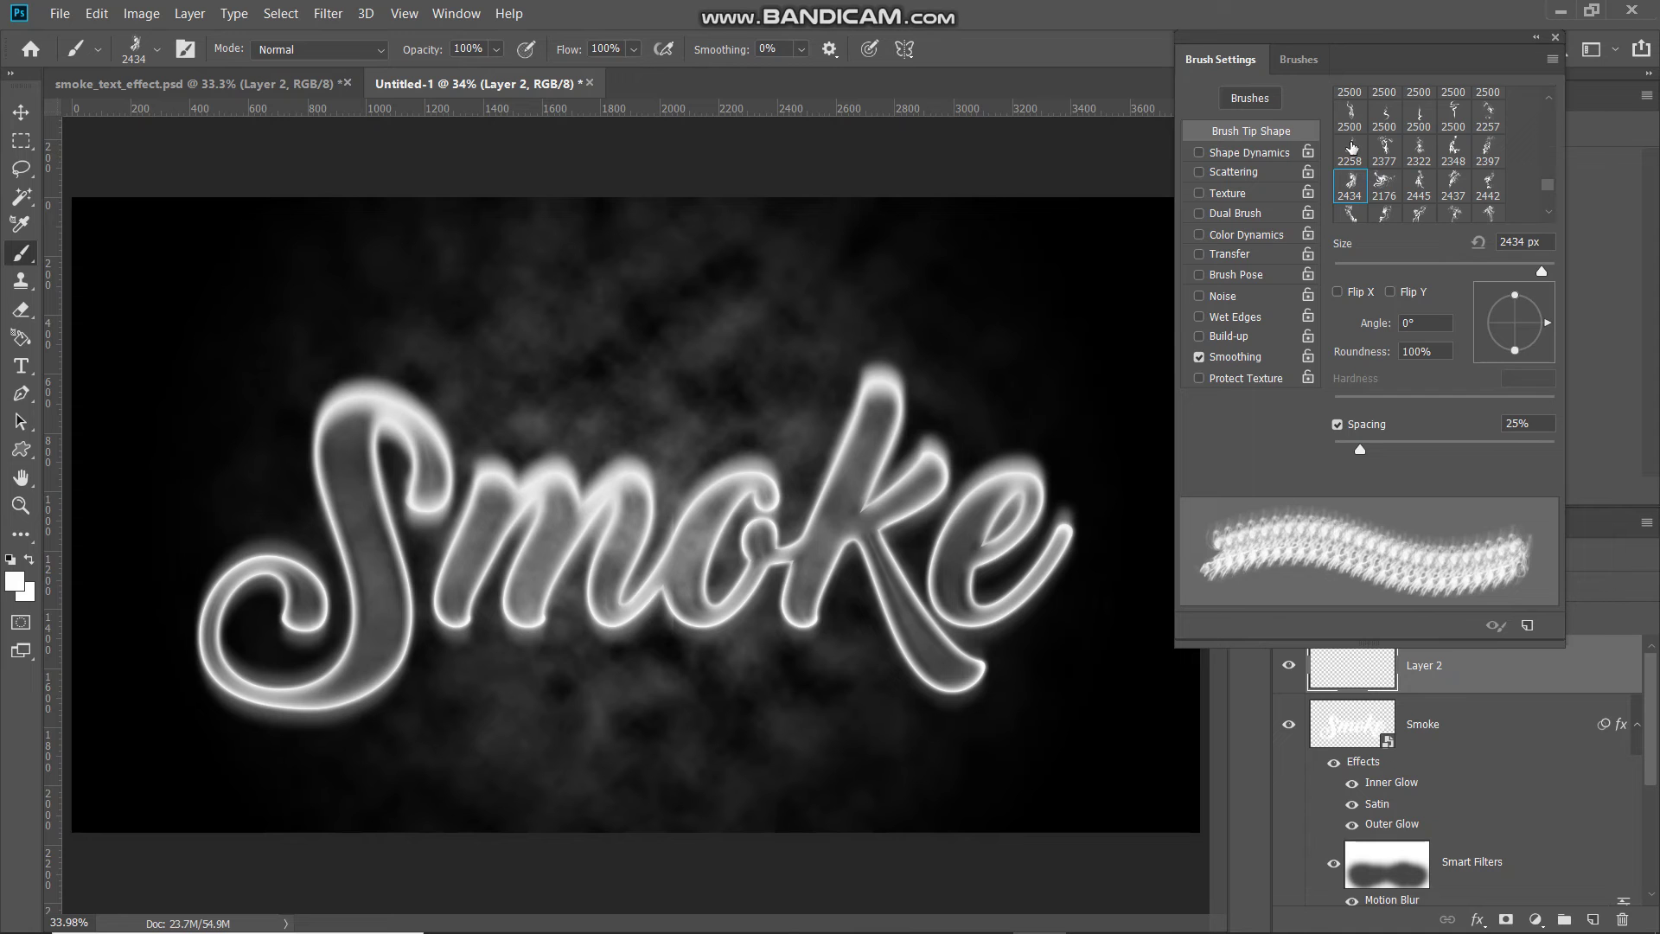
click(1351, 153)
click(1385, 184)
click(1419, 184)
click(1350, 212)
click(1383, 206)
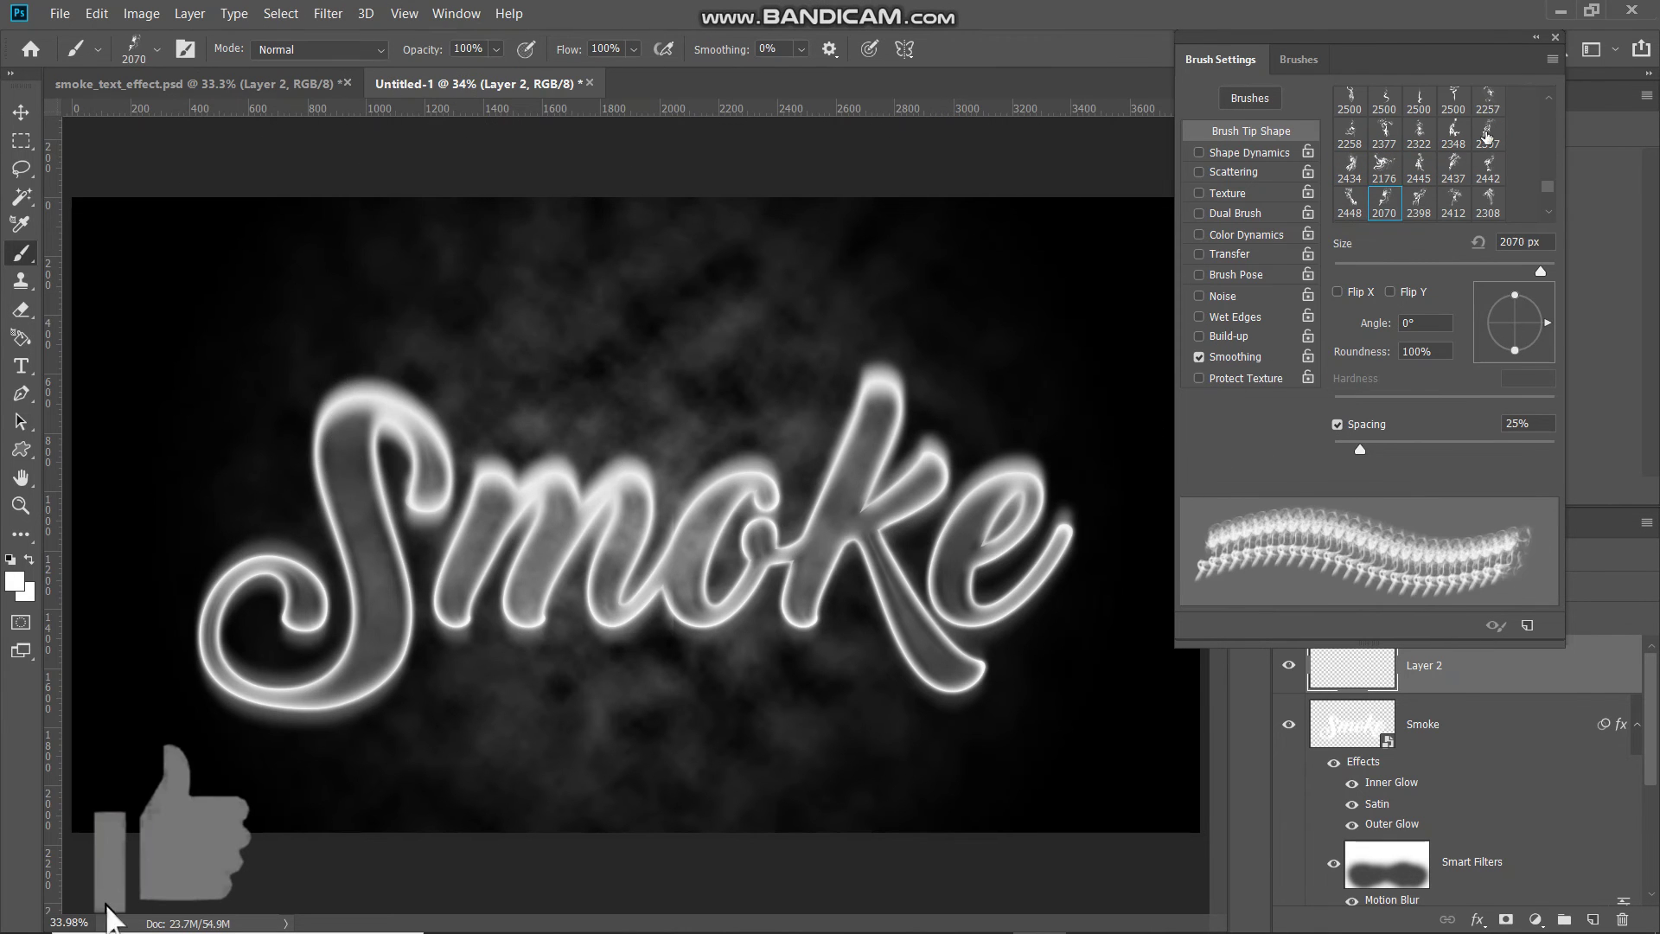
click(1487, 137)
click(460, 178)
key(ctrl+z)
click(1487, 169)
click(1419, 203)
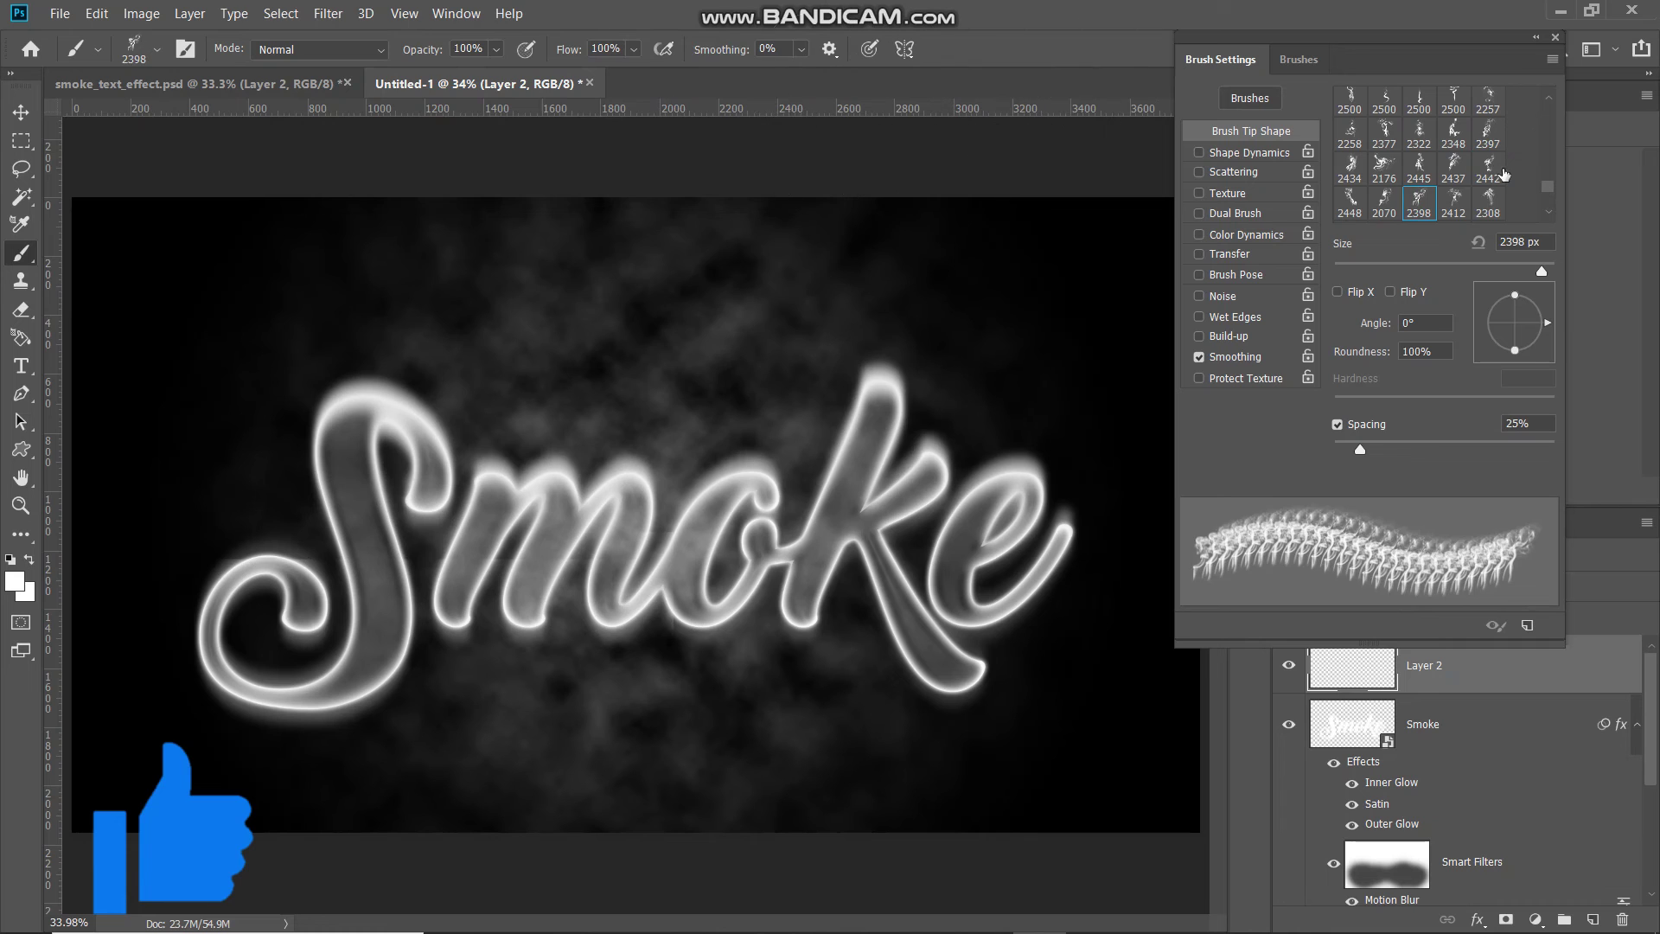
click(1453, 203)
scroll(1418, 191, down, 1)
click(1350, 204)
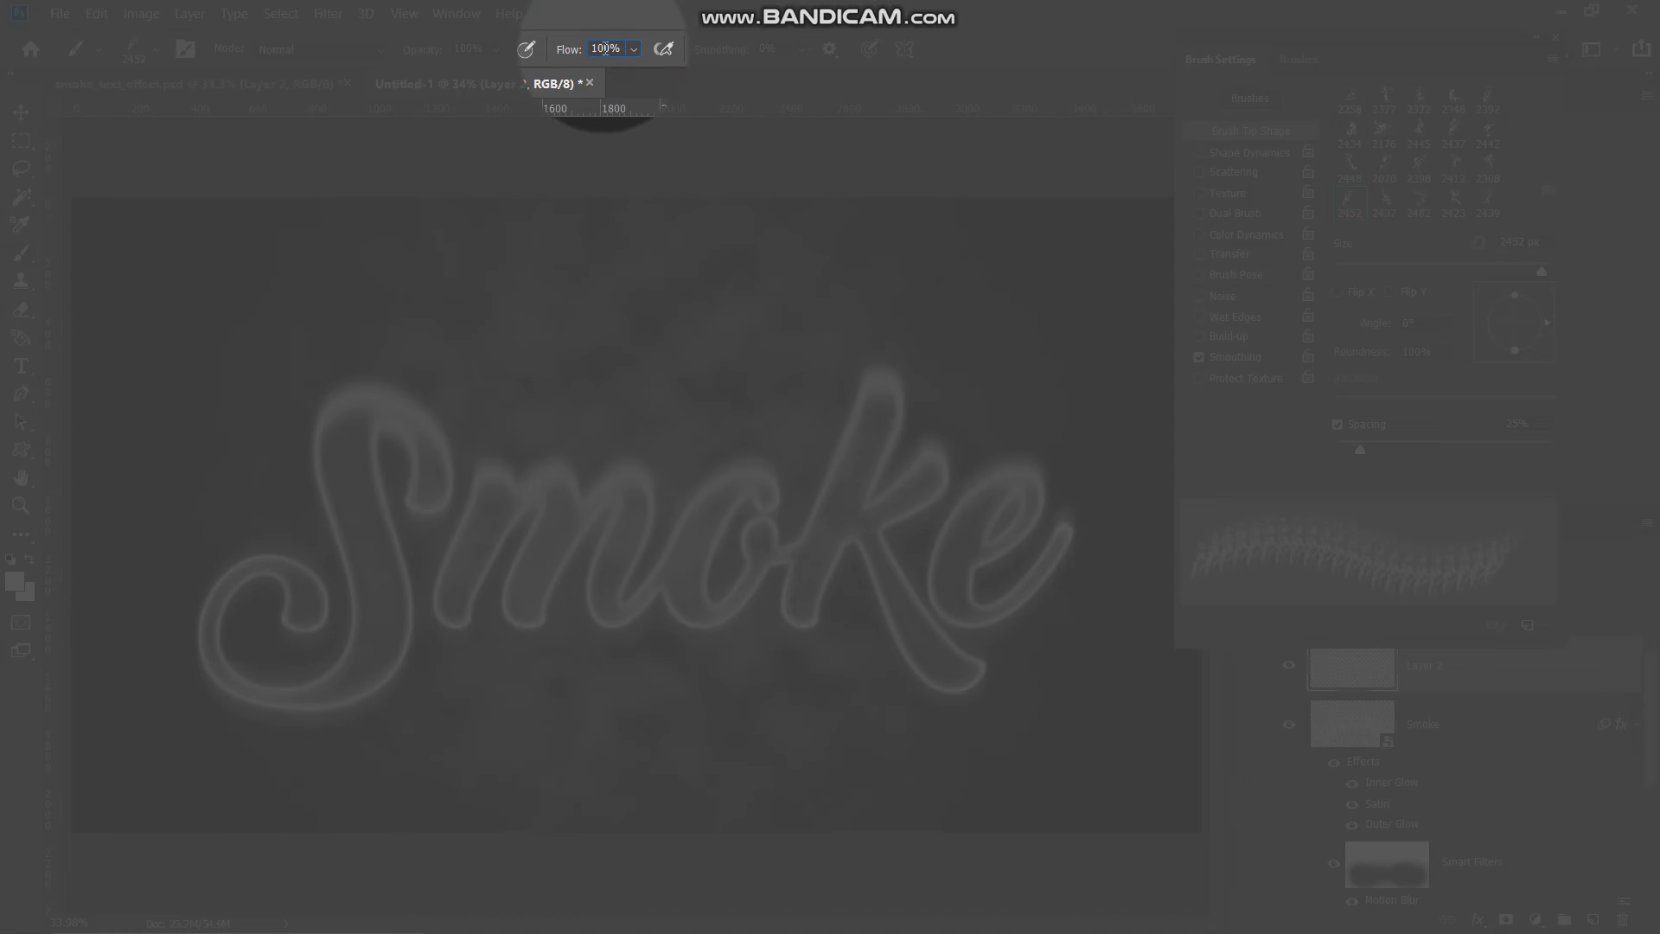
- Set the smoke brush's flow to 60% and confirm white (ffffff) as the foreground colour
text(60)
key(Return)
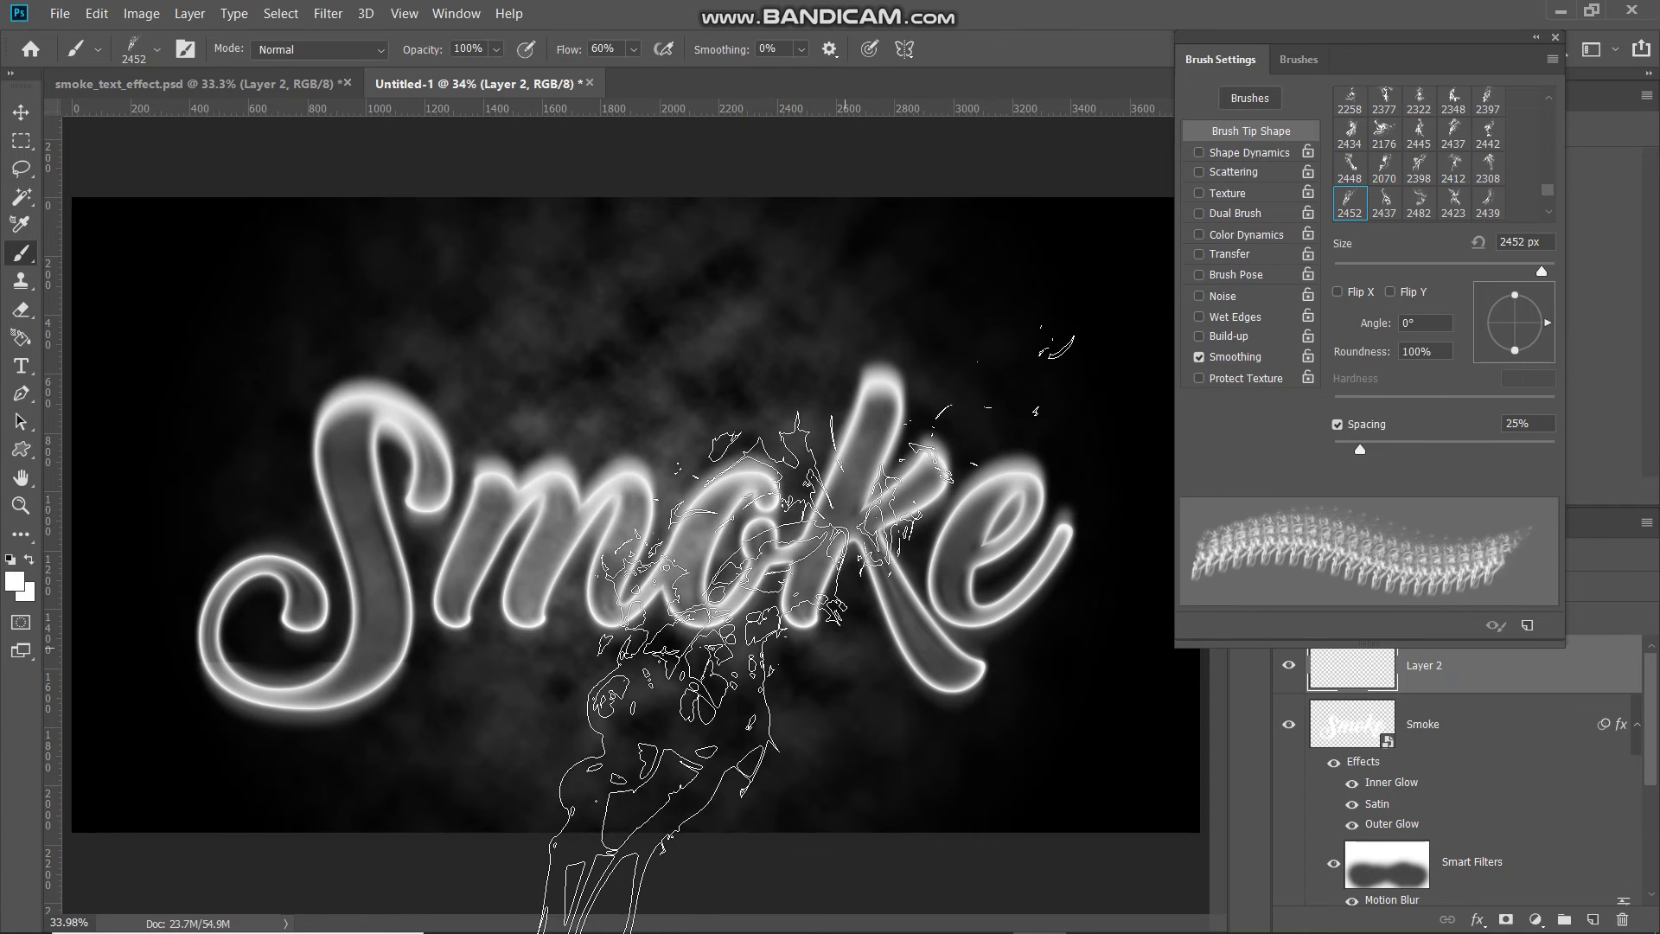
click(15, 583)
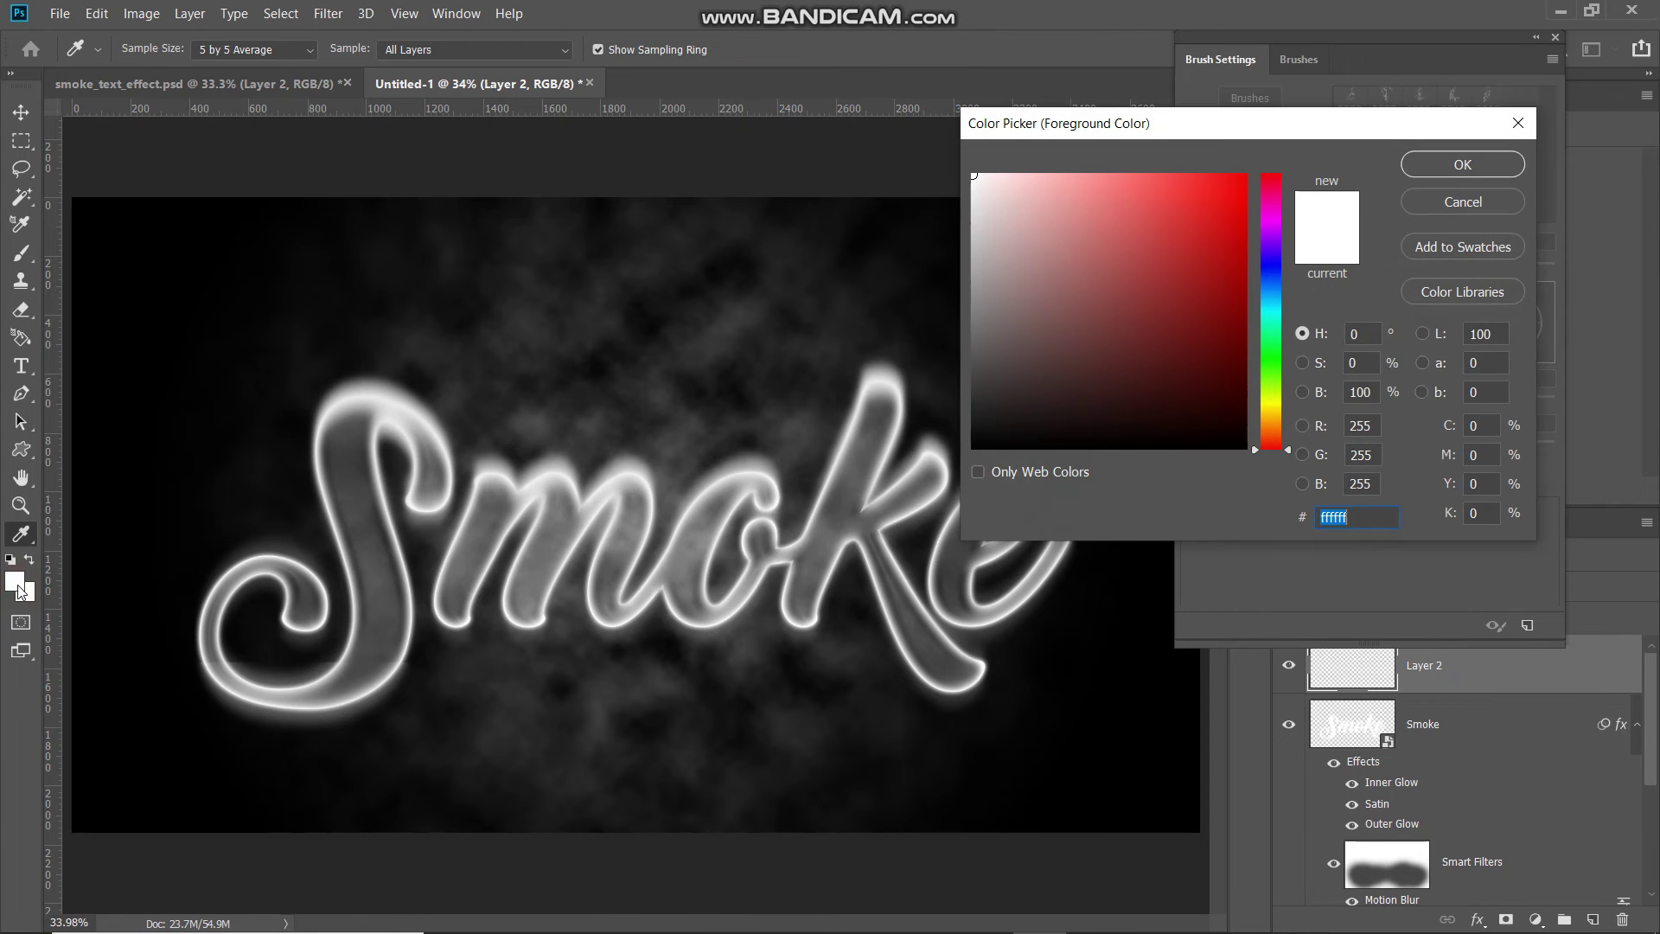
click(1461, 164)
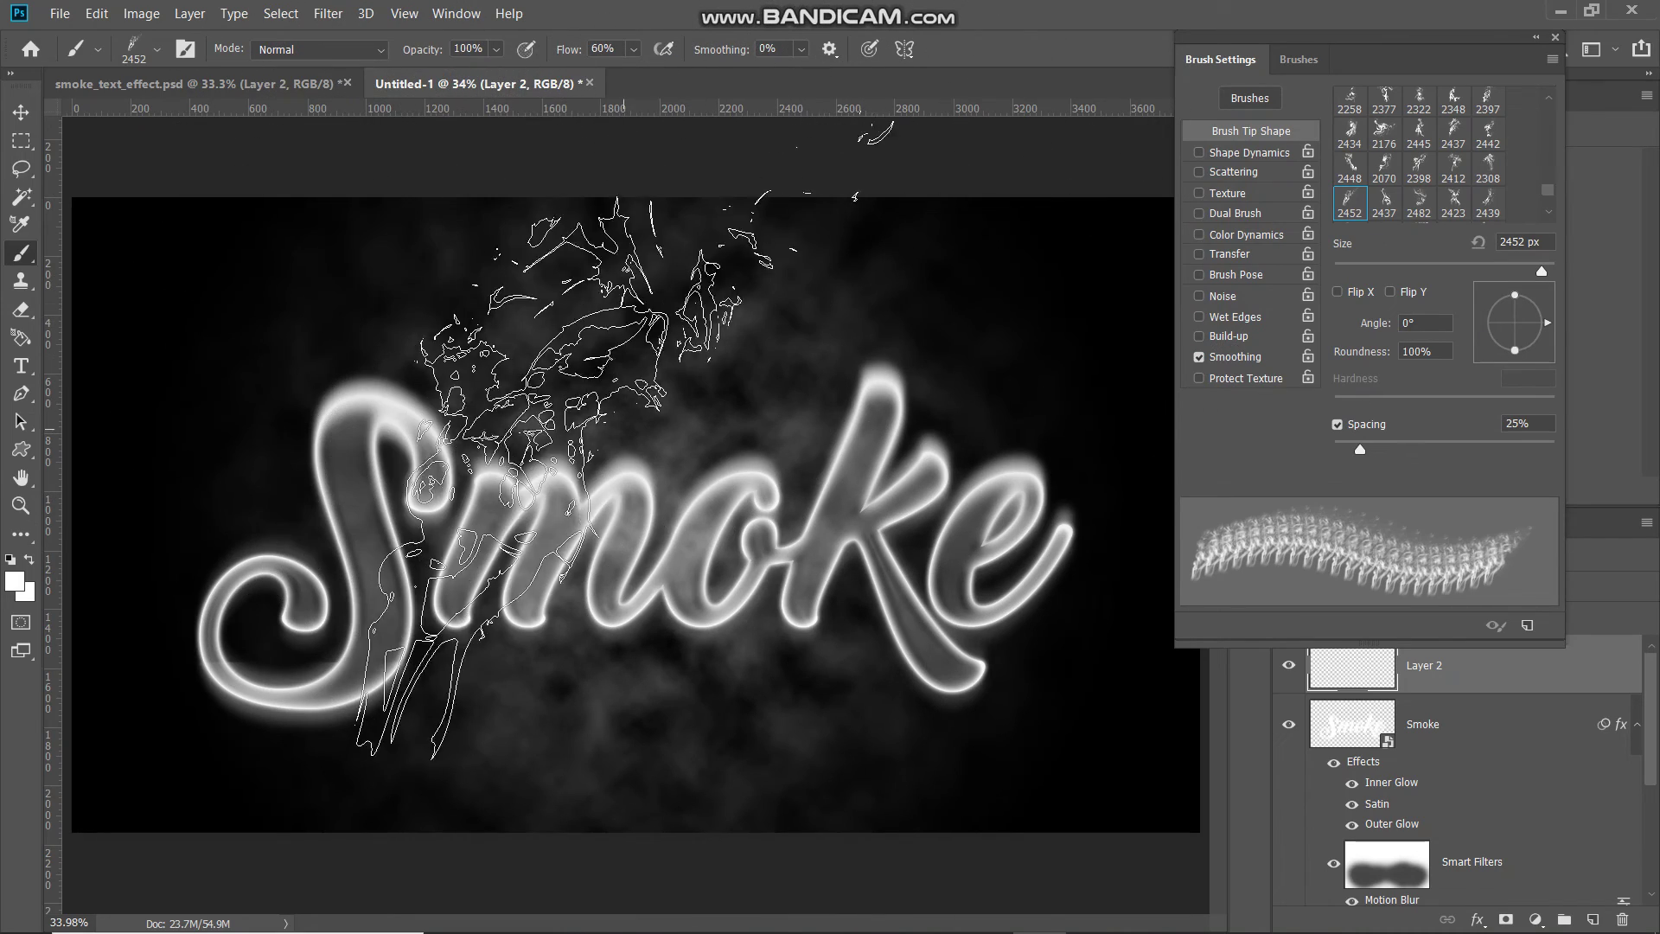
- Try shrinking the smoke brush and enlarge it back to 2452 px
key(bracketleft)
key(bracketleft)
key(bracketleft)
key(bracketleft)
key(bracketleft)
key(bracketleft)
key(bracketleft)
key(bracketleft)
key(bracketleft)
key(bracketleft)
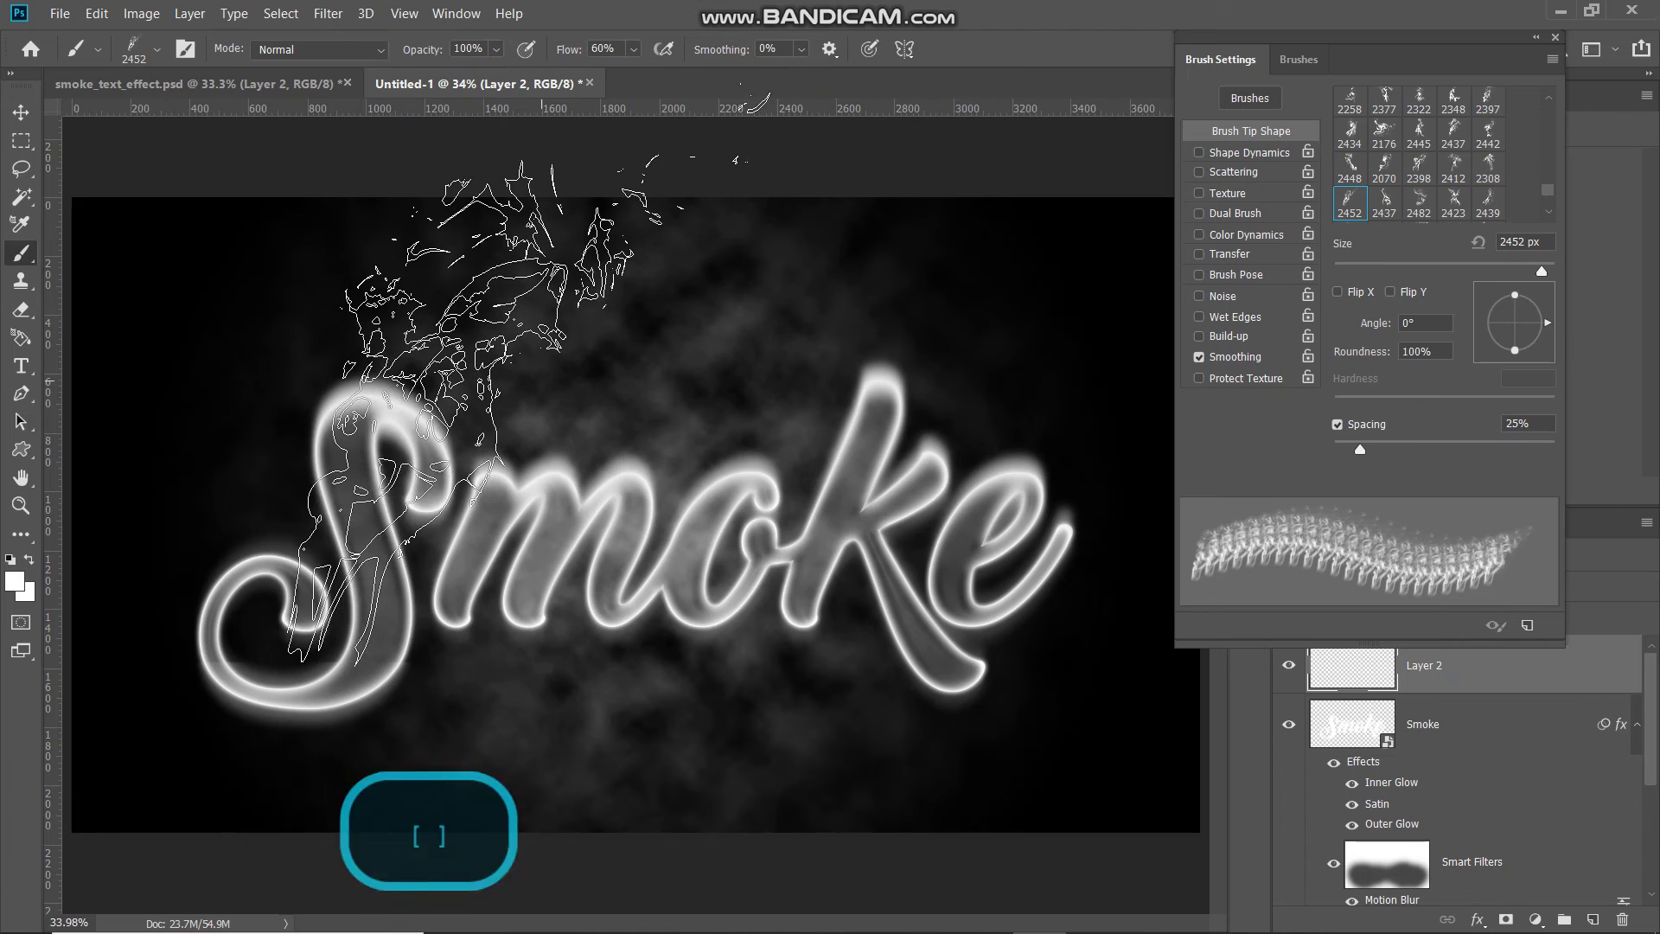
key(bracketright)
key(bracketright)
key(bracketright)
key(bracketright)
key(bracketright)
key(bracketright)
key(bracketright)
key(bracketright)
key(bracketright)
key(bracketright)
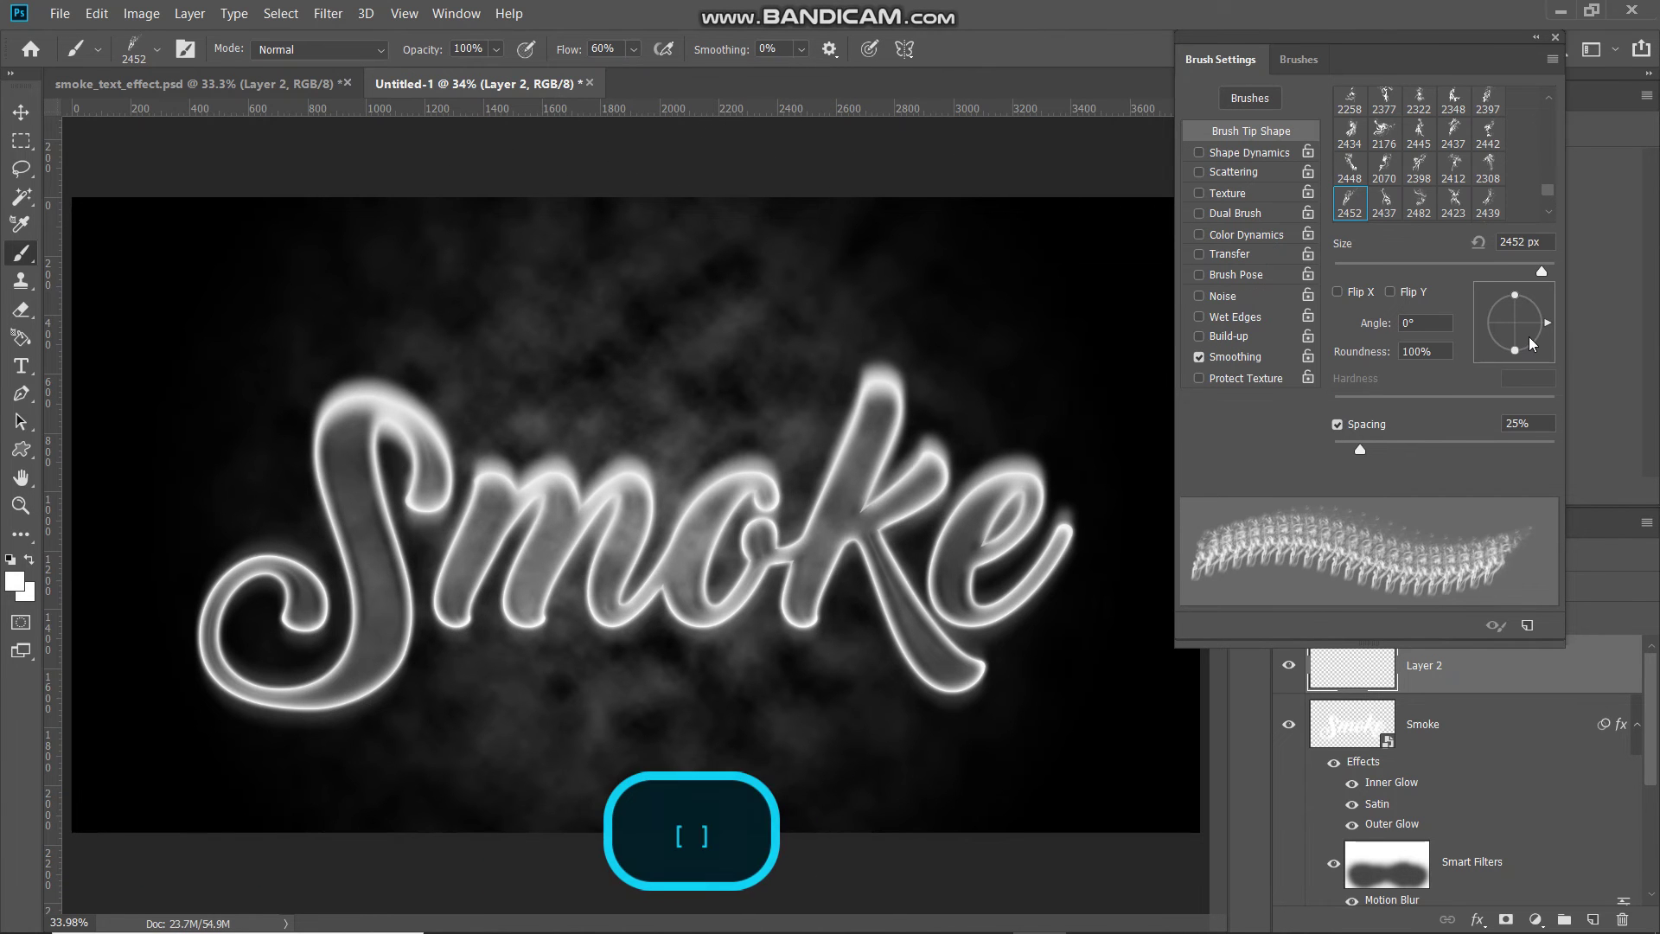
- Rotate the 2452 px smoke tip to 19° and stamp smoke rising from the top of the S
drag(1549, 331, 1547, 321)
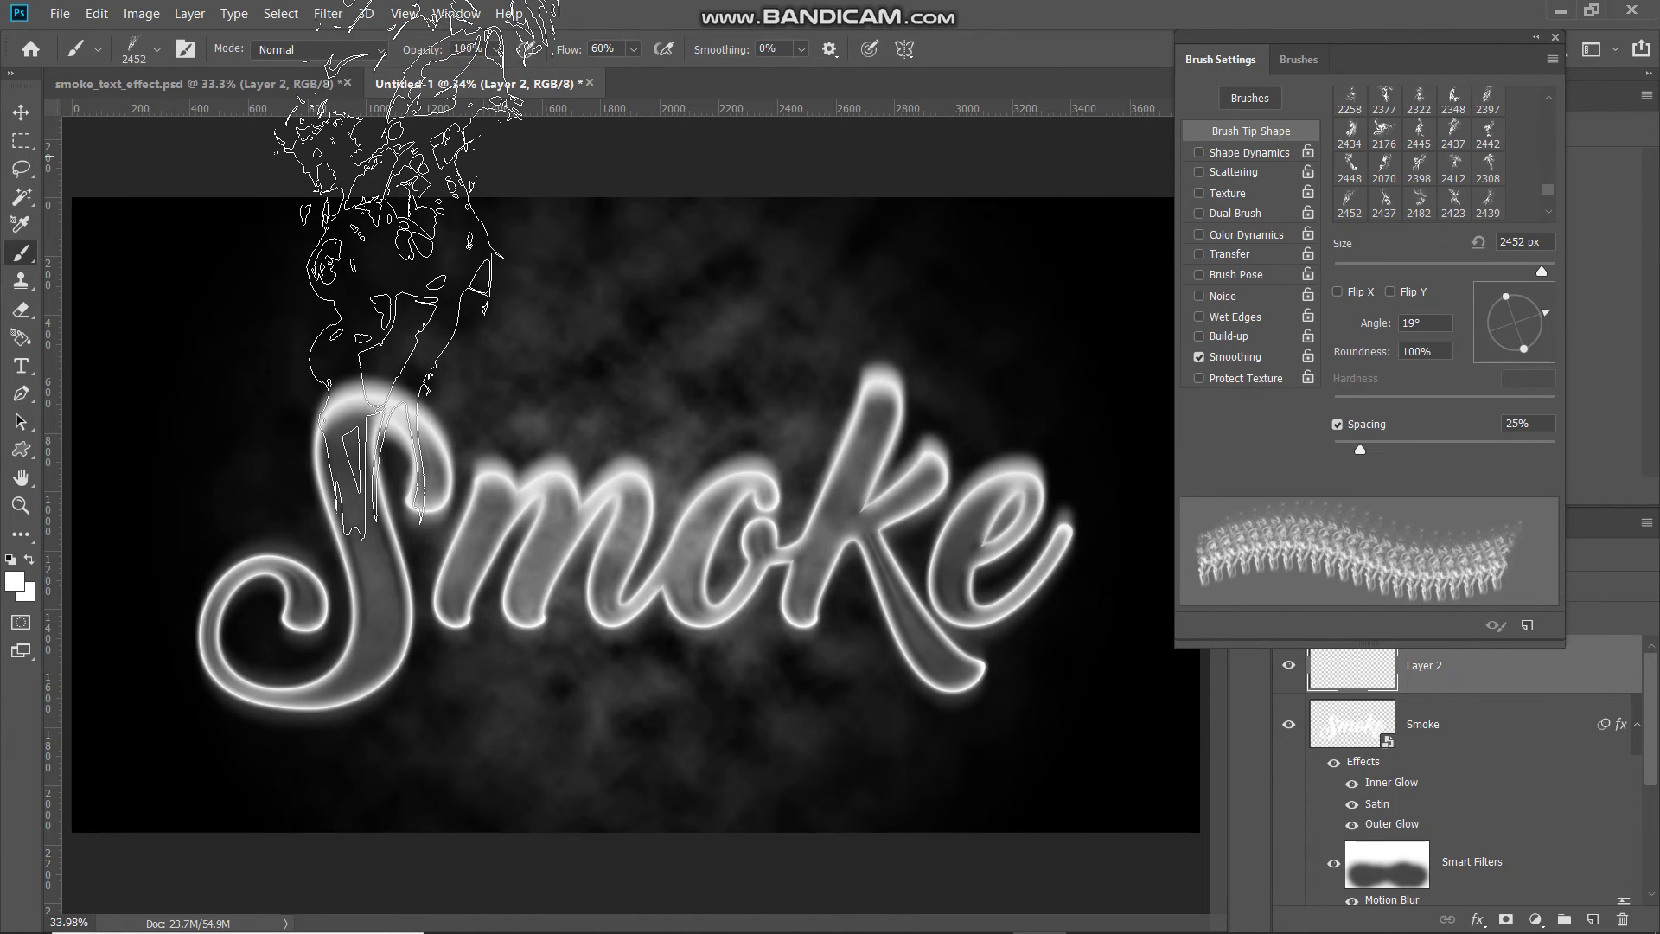
click(406, 225)
key(bracketright)
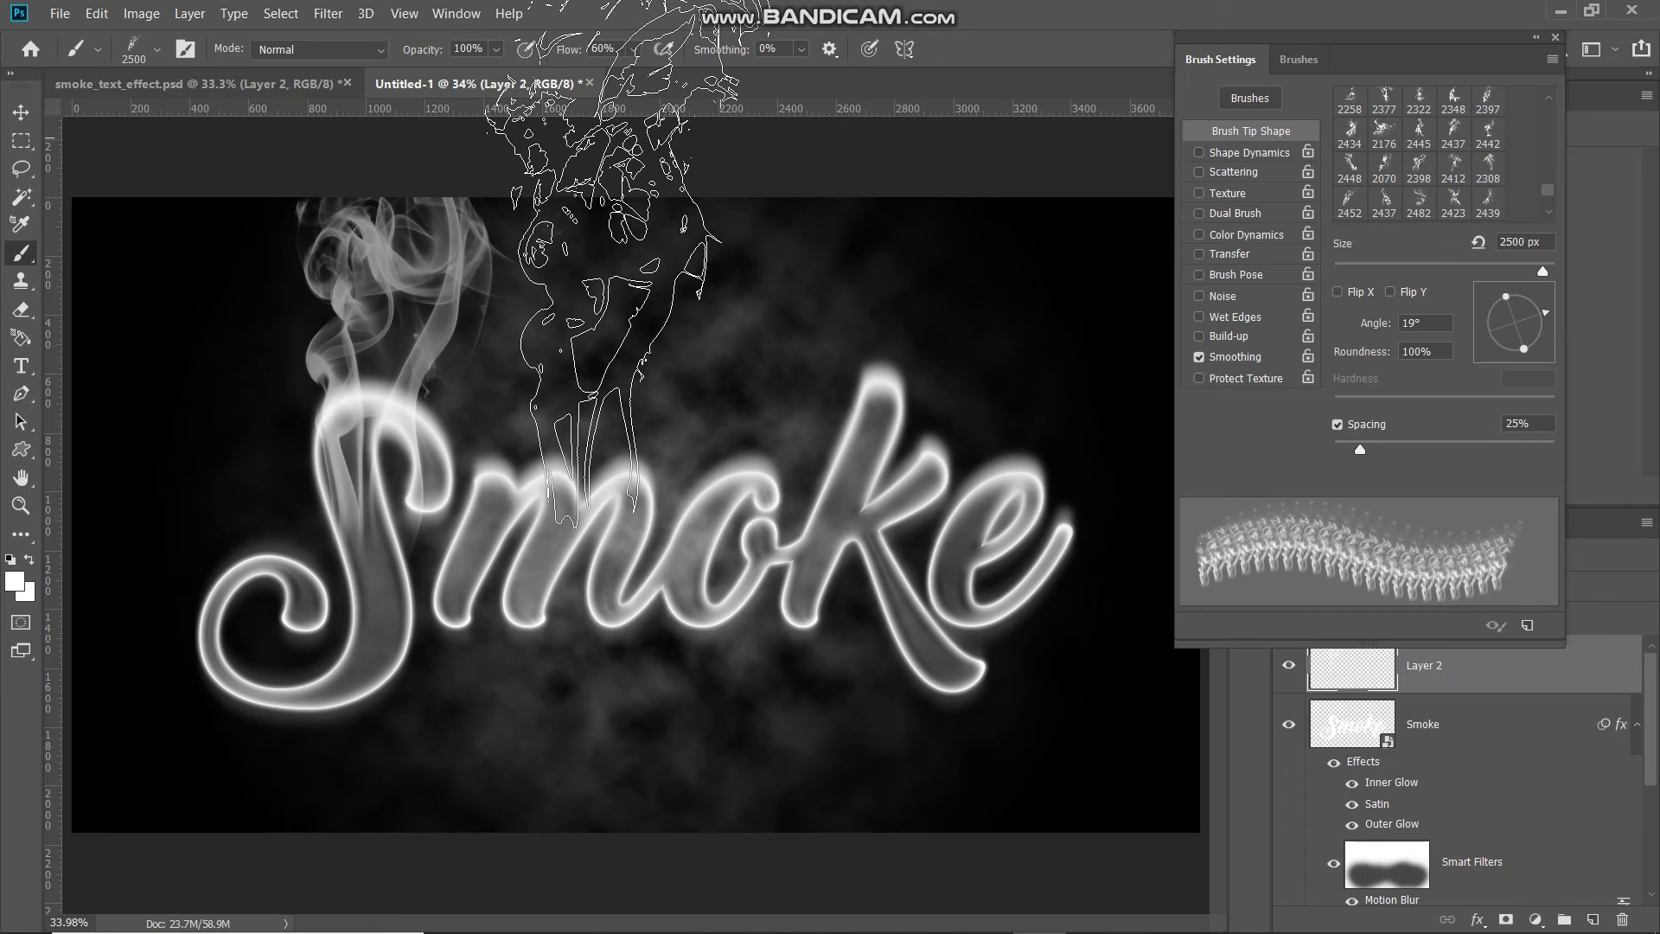
- Stamp smoke above the letters k and e with the 2434 px tip, resized to 2100 px and rotated to 17°, redoing the first stamp
click(1487, 168)
click(1350, 133)
key(bracketleft)
key(bracketleft)
key(bracketleft)
key(bracketleft)
drag(1546, 322, 1544, 317)
click(967, 309)
key(ctrl+z)
click(973, 318)
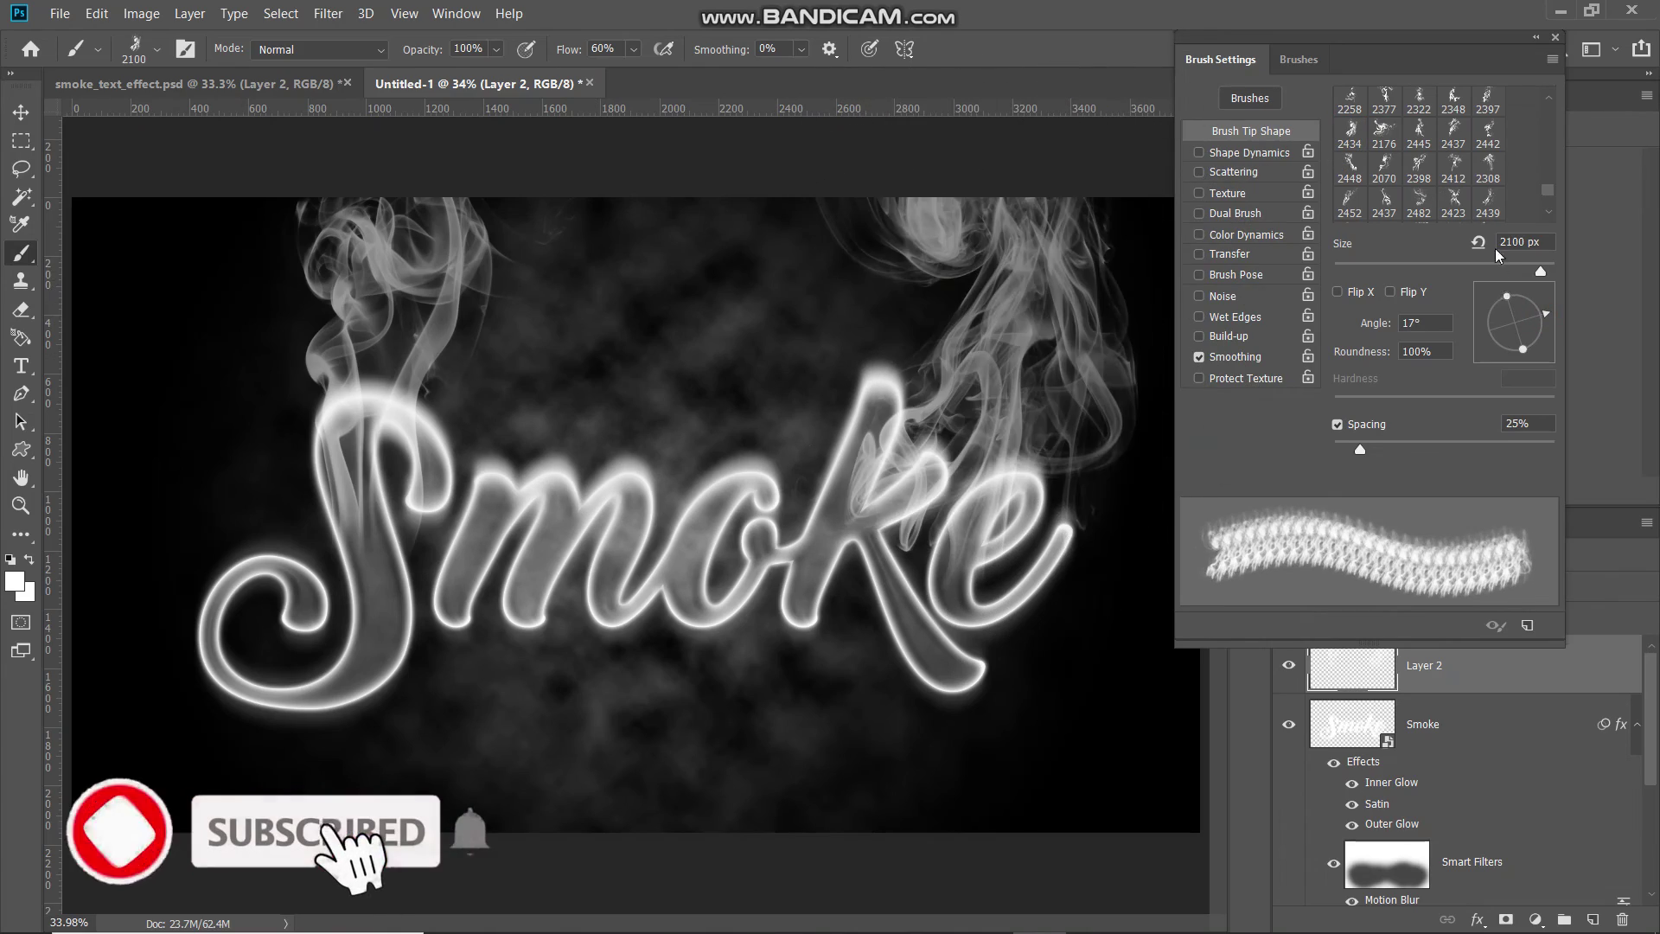
- Choose the 2448 px smoke tip, rotate it to -15°, and stamp smoke over the S's lower curl, replacing the first stamp
click(1488, 168)
click(1349, 167)
mouse_move(1546, 324)
mouse_down()
mouse_move(1539, 345)
mouse_move(1532, 302)
mouse_move(1542, 346)
mouse_move(1545, 330)
mouse_up()
click(346, 354)
key(ctrl+z)
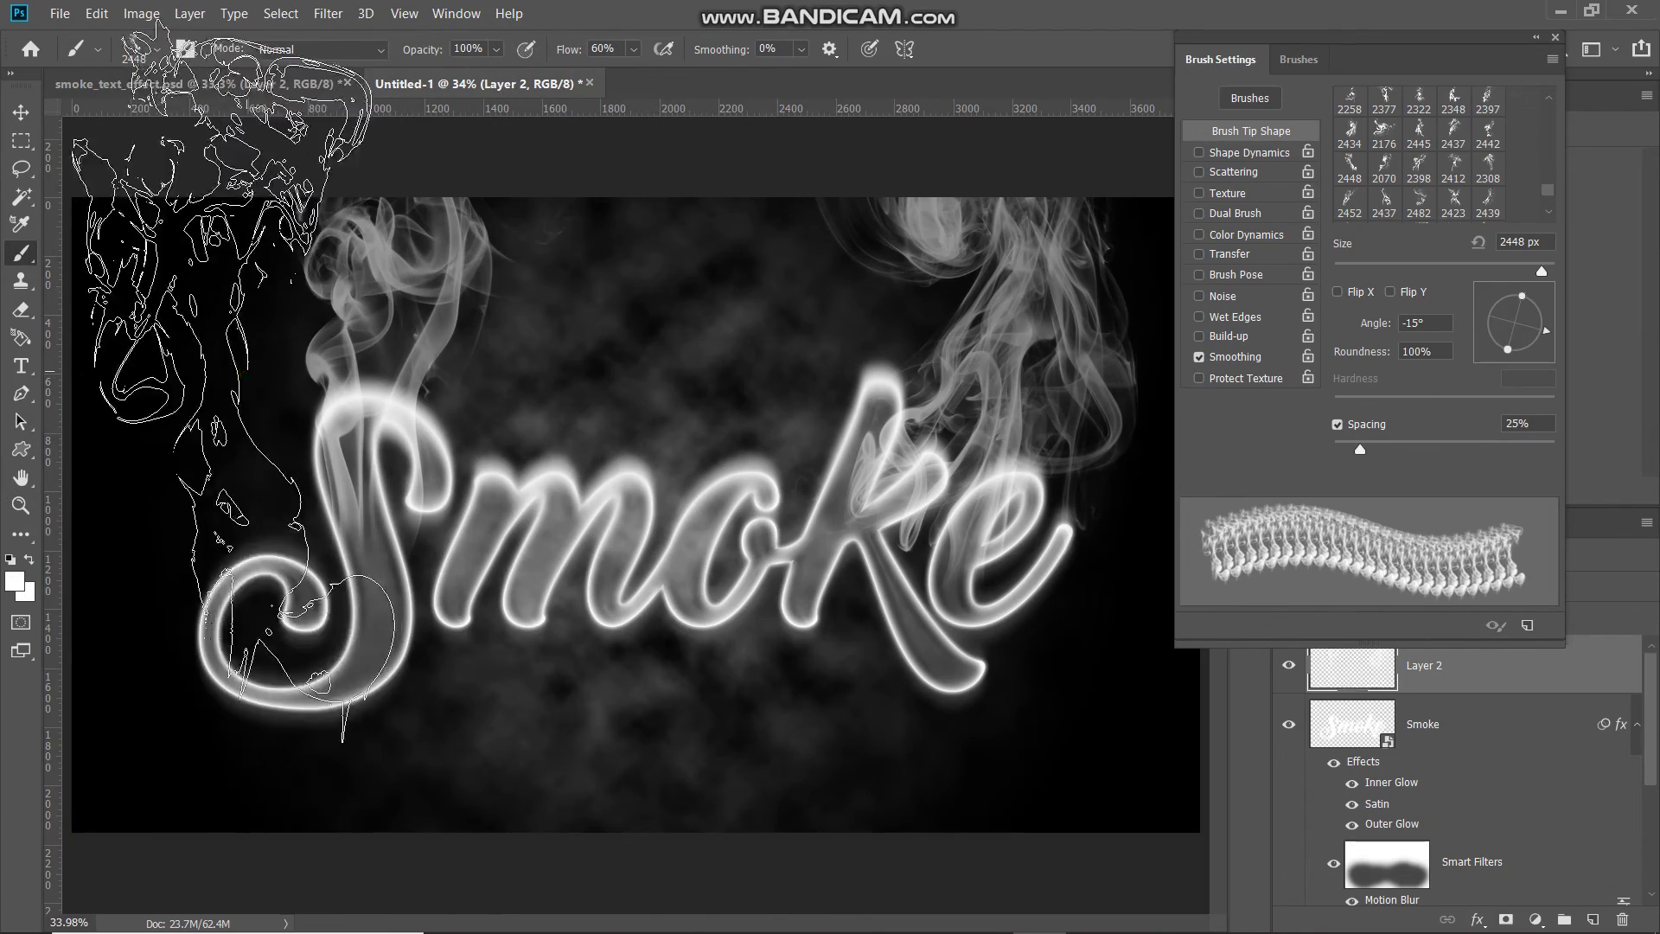
click(250, 471)
- Add smoke above the m, o and k using two different 2437 px smoke tips
click(1384, 205)
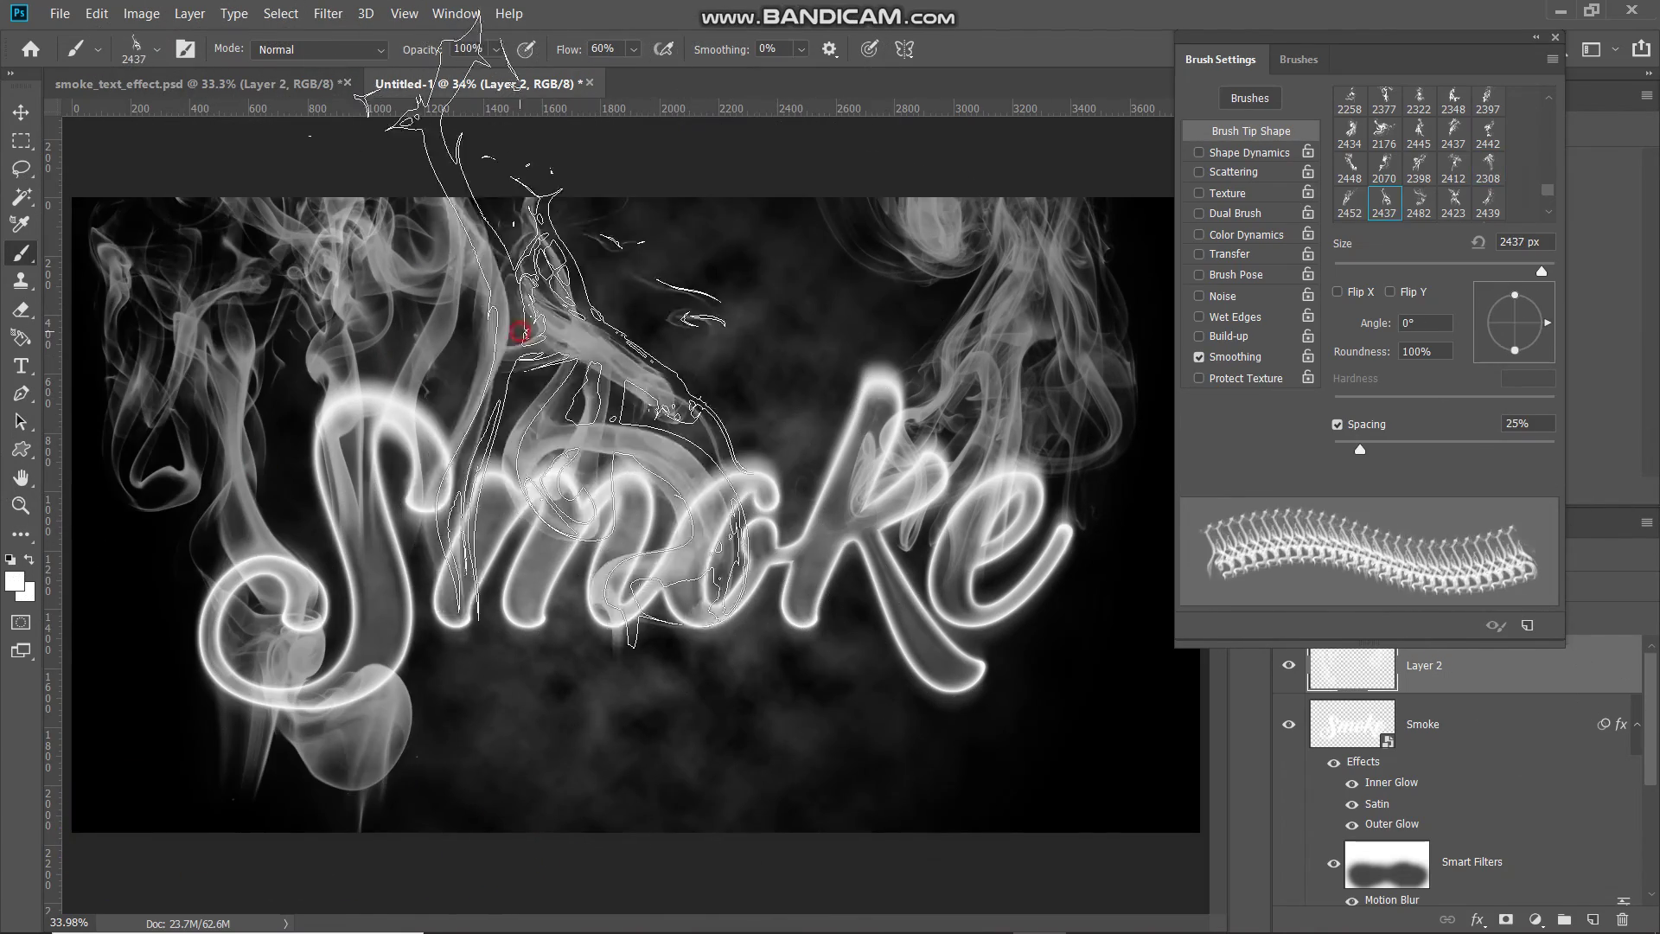
click(520, 331)
scroll(1357, 132, up, 1)
click(1453, 169)
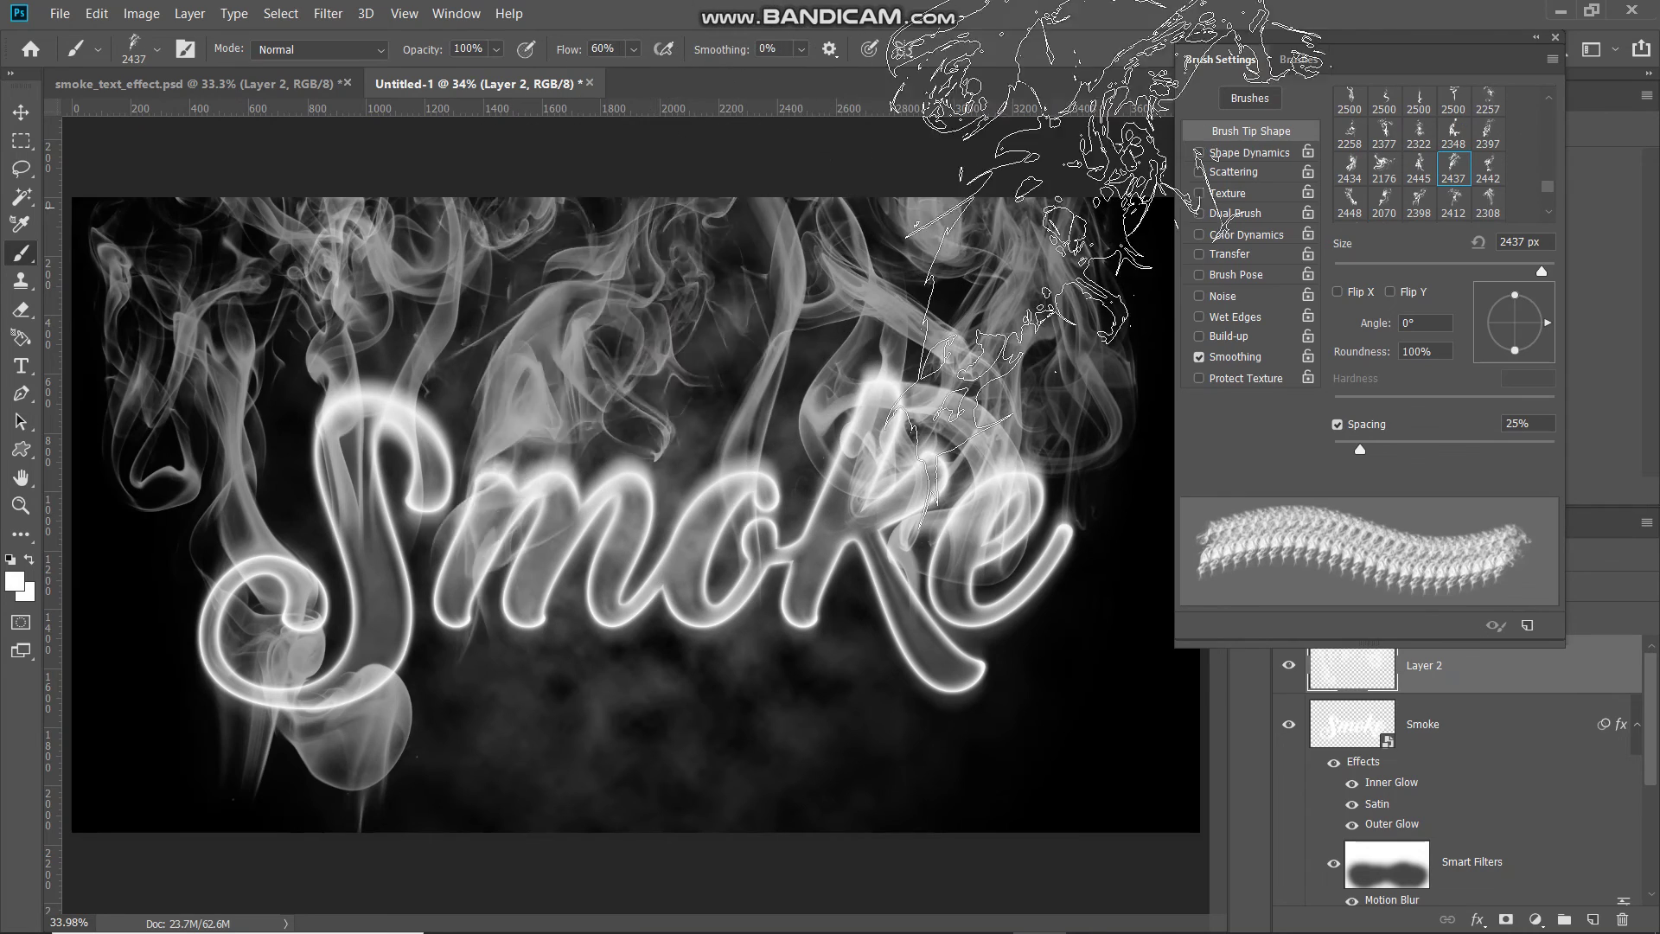
click(778, 259)
- Stamp smoke across the middle letters with the 2452 px tip and close the brush settings
scroll(1417, 155, down, 1)
click(1349, 205)
key(ctrl+z)
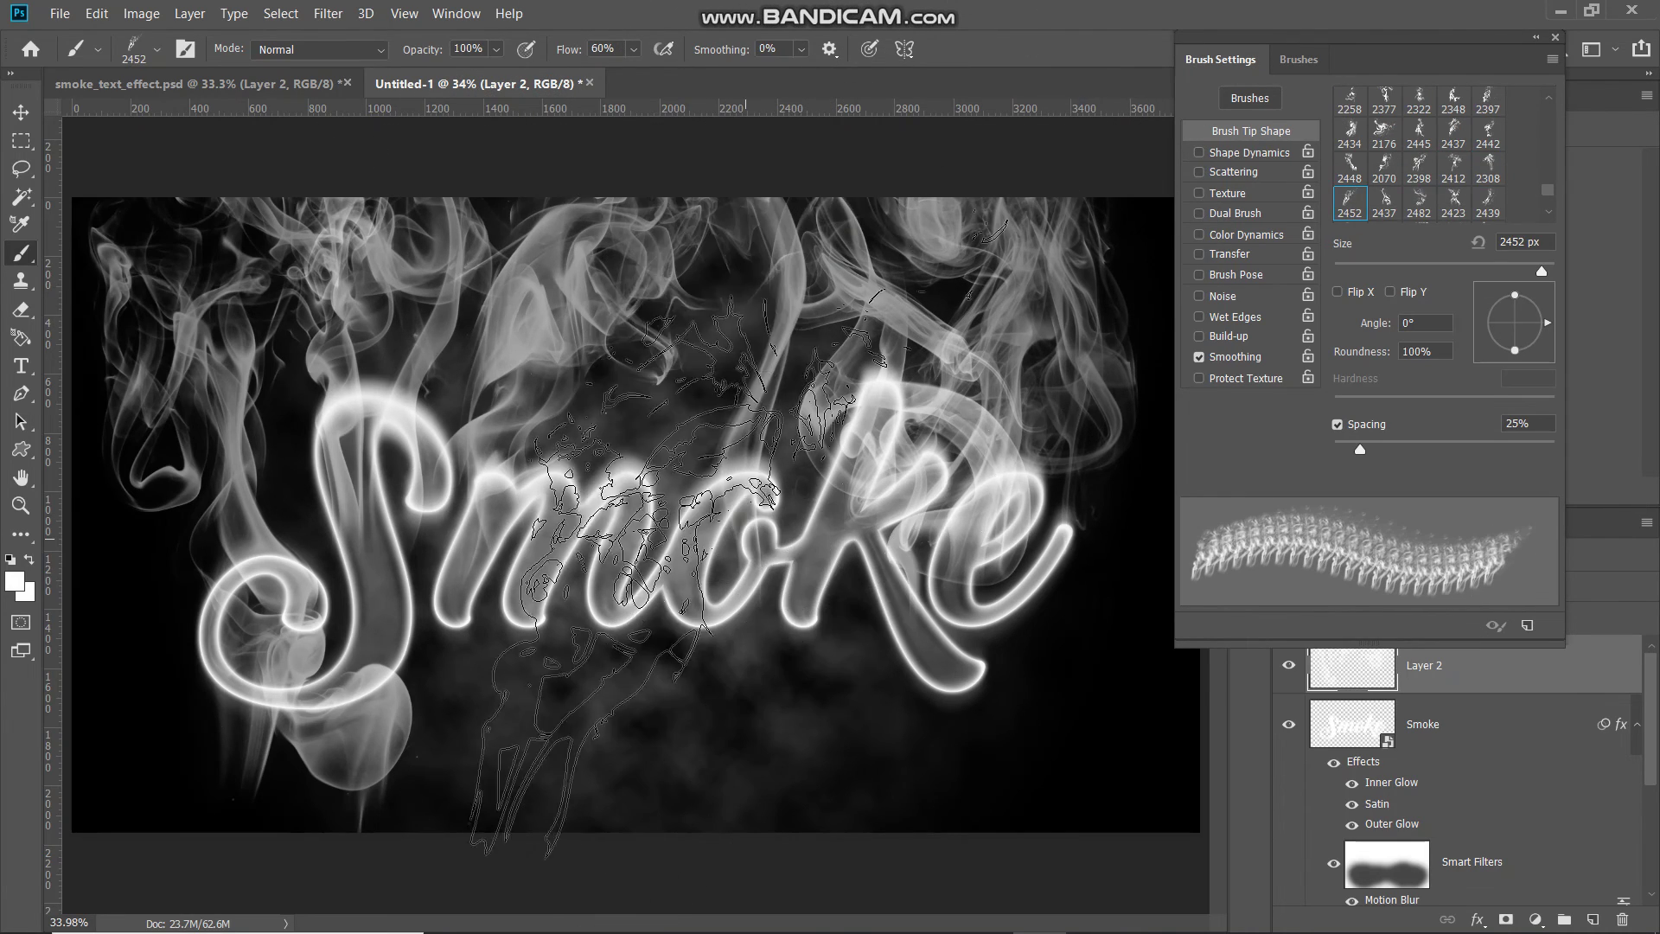
click(742, 499)
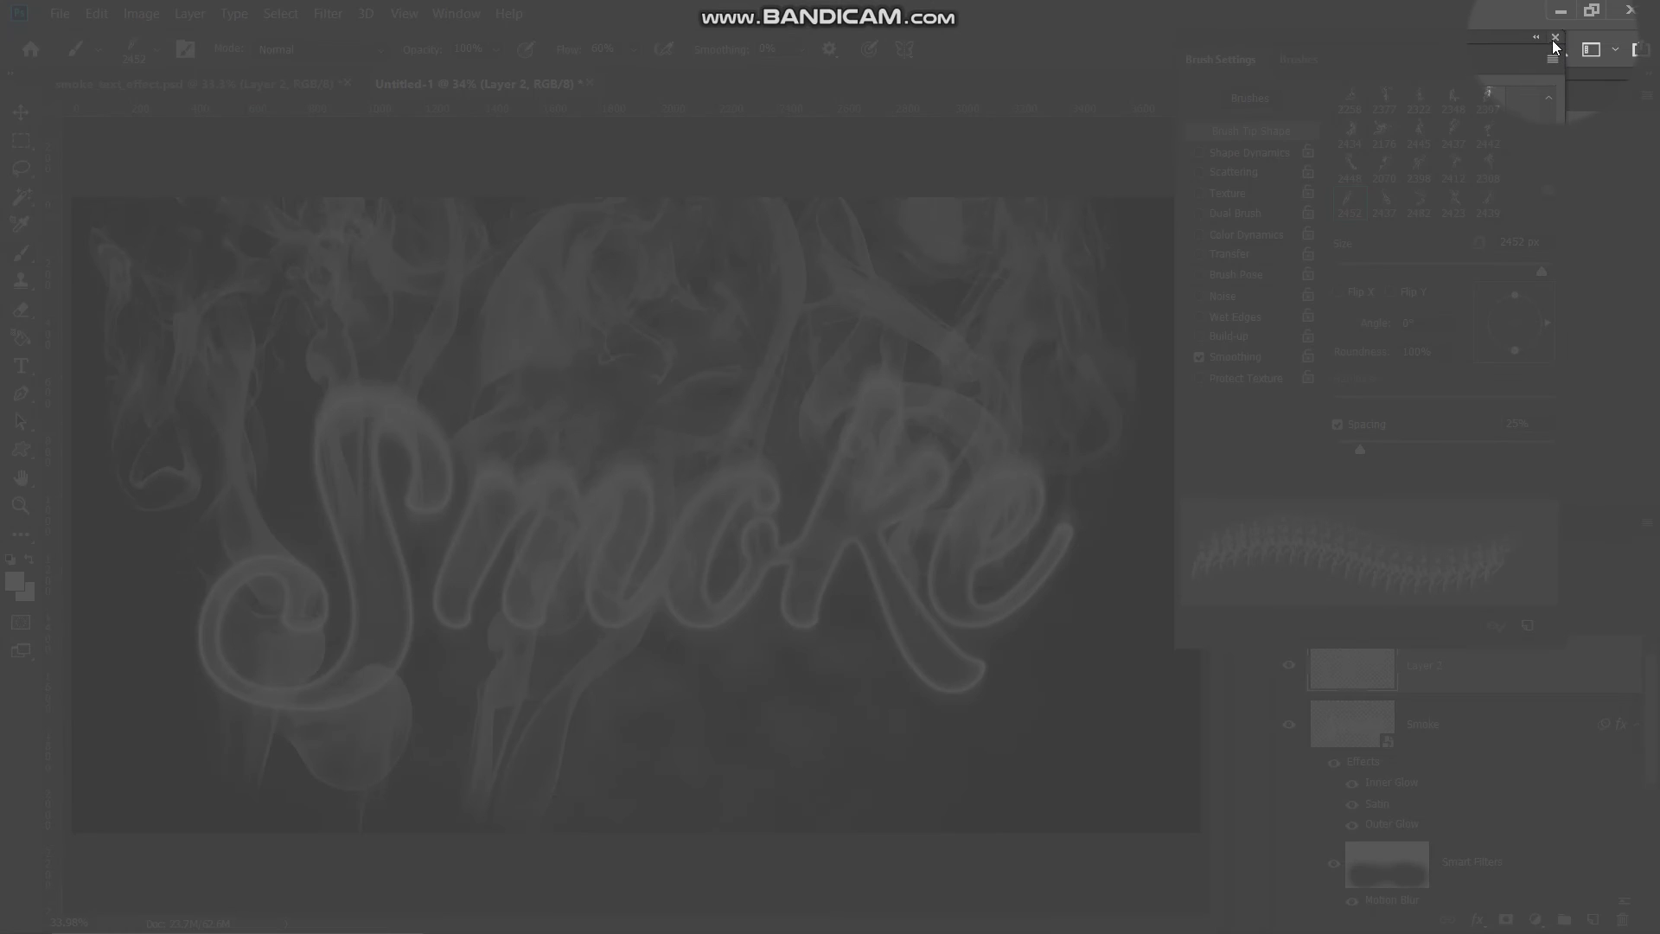
click(1553, 39)
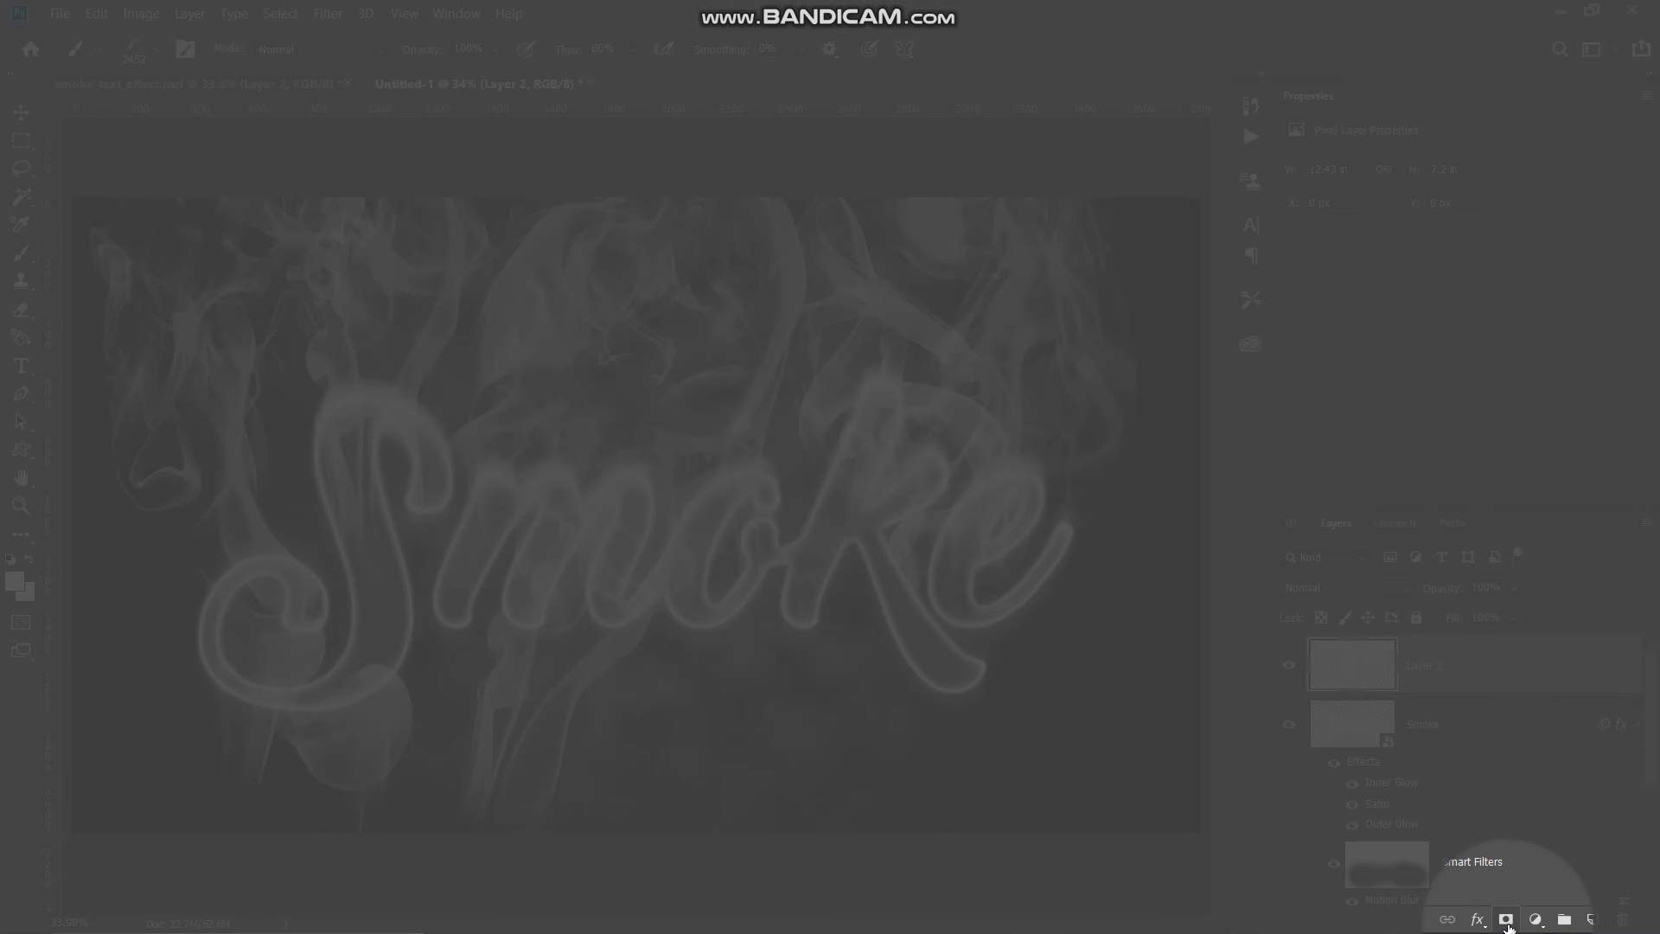
- Add a layer mask to Layer 2 and choose the Soft Round brush with black (000000) as the foreground colour
click(1505, 920)
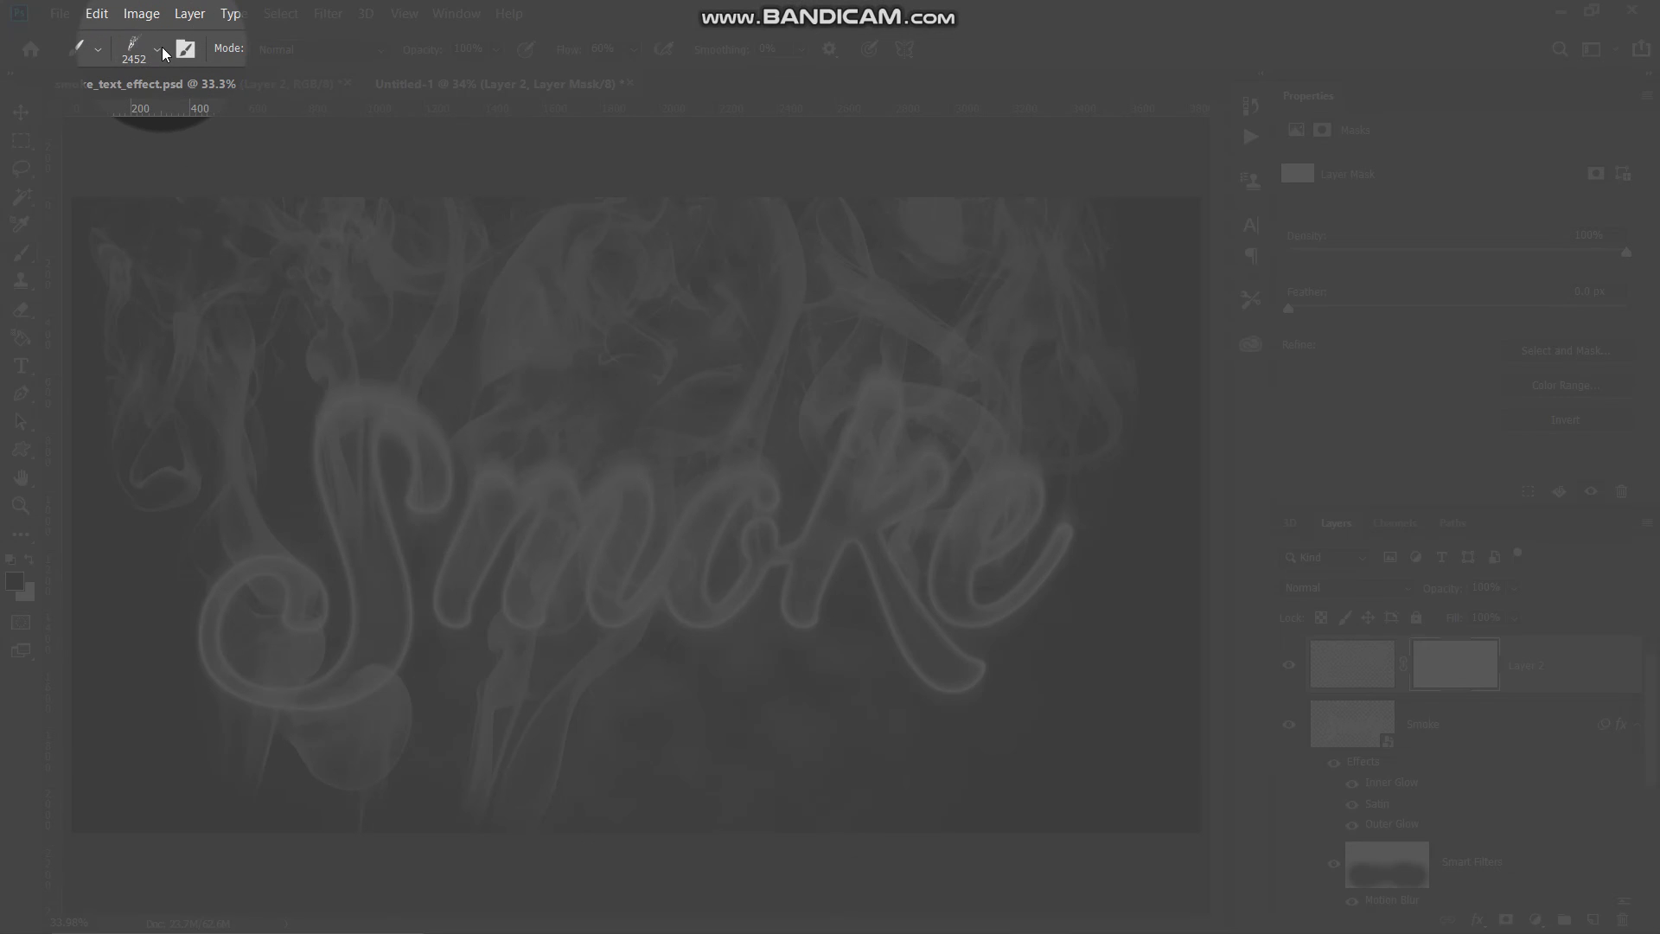
click(161, 51)
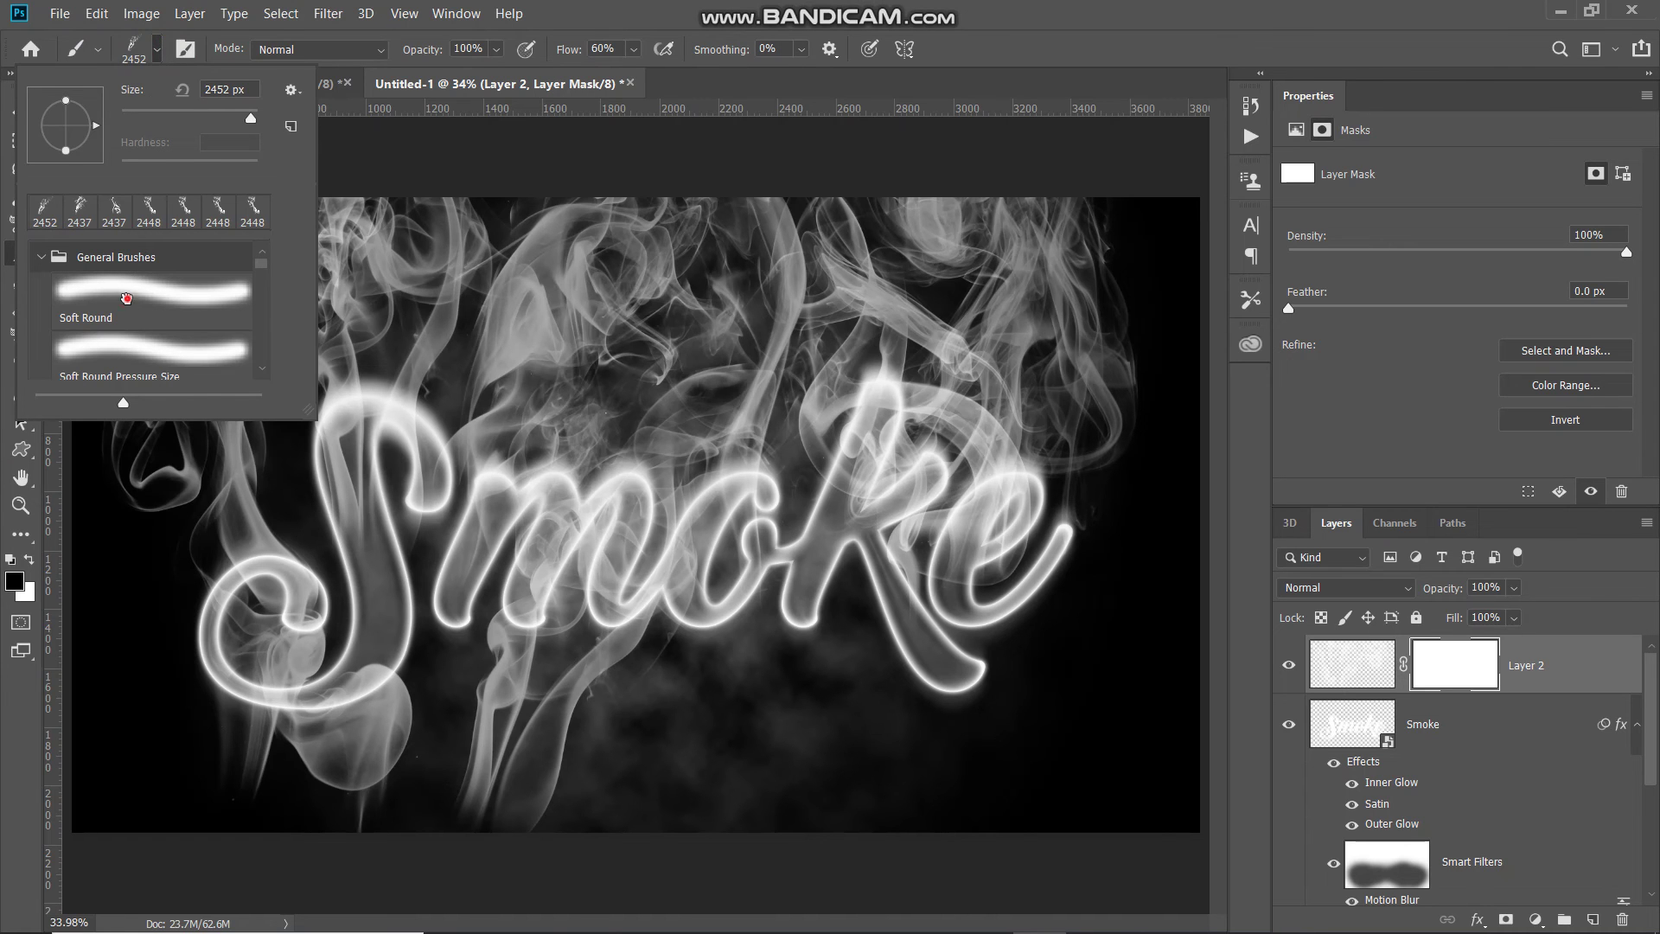
double_click(126, 298)
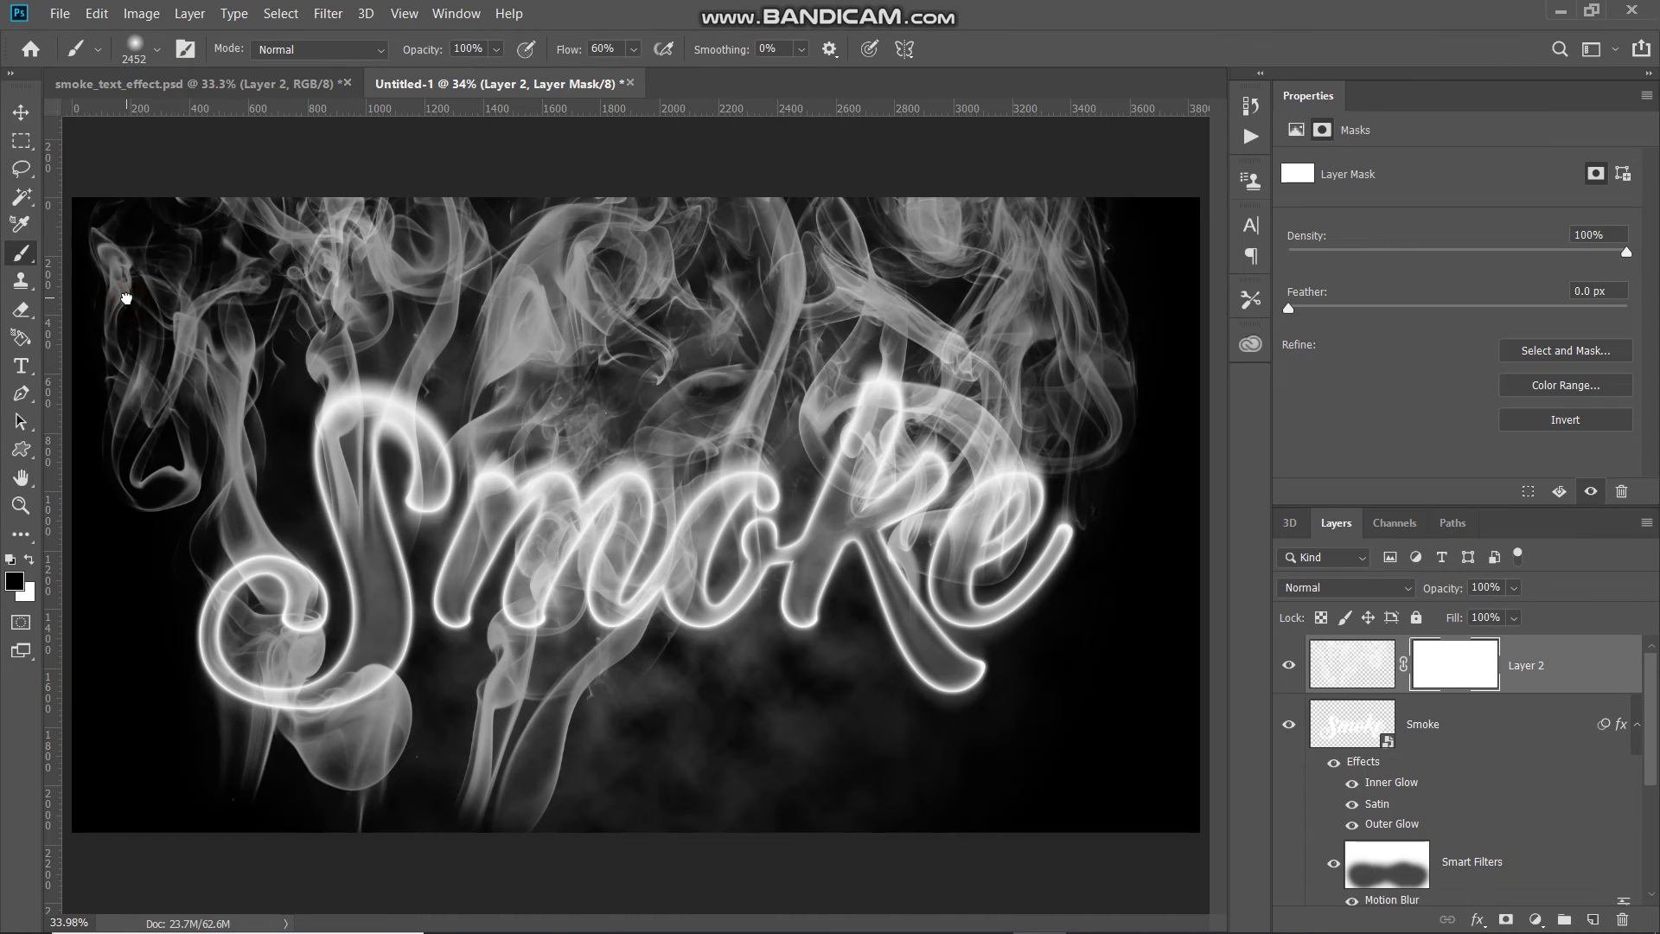
click(14, 582)
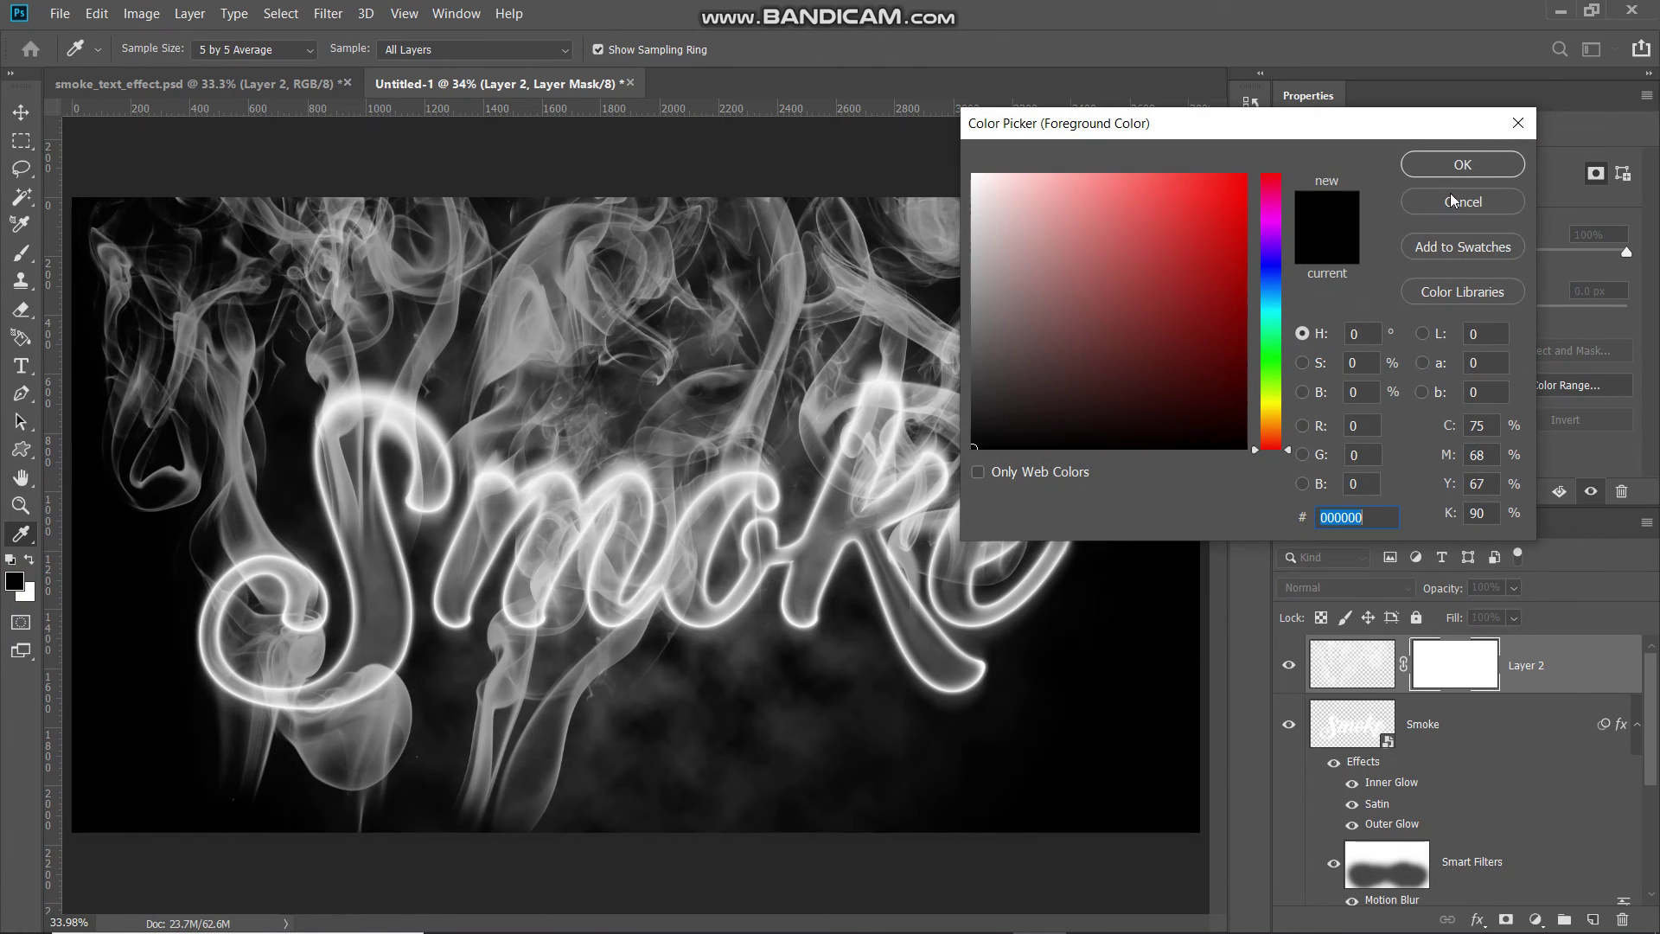
click(1498, 164)
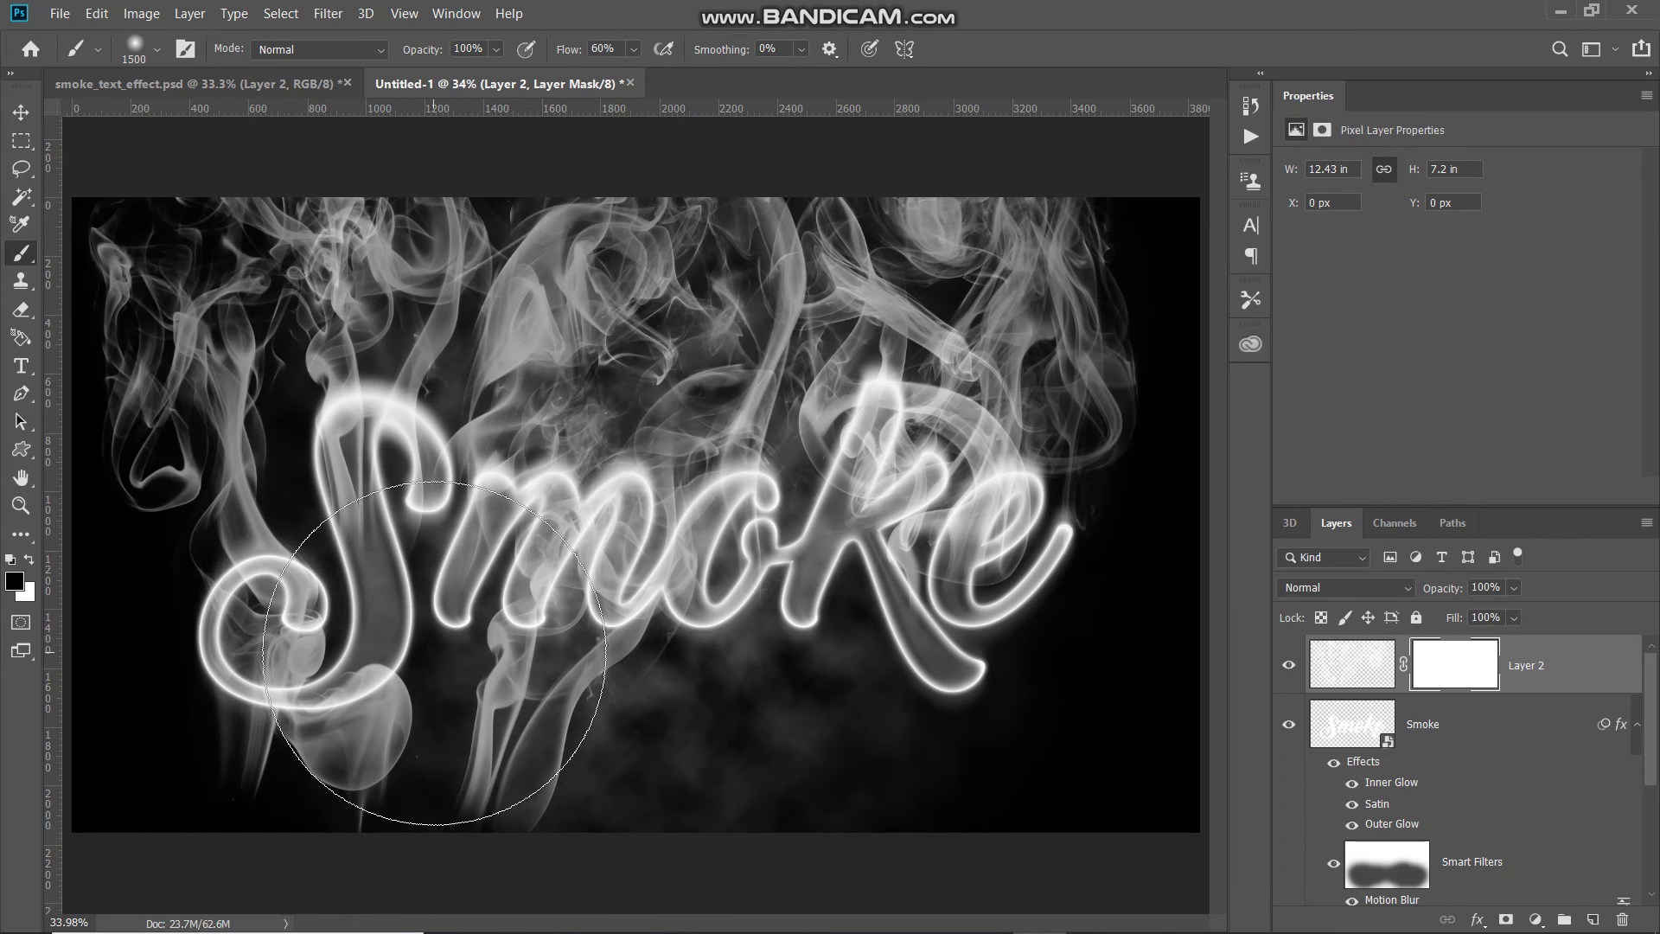
- Reduce the brush to 200 px and mask out the smoke around the S's lower curl
key(bracketleft)
key(bracketleft)
key(bracketleft)
key(bracketleft)
key(bracketleft)
key(bracketleft)
key(bracketleft)
key(bracketleft)
key(bracketleft)
key(bracketleft)
key(bracketleft)
key(bracketleft)
key(bracketleft)
key(bracketleft)
key(bracketleft)
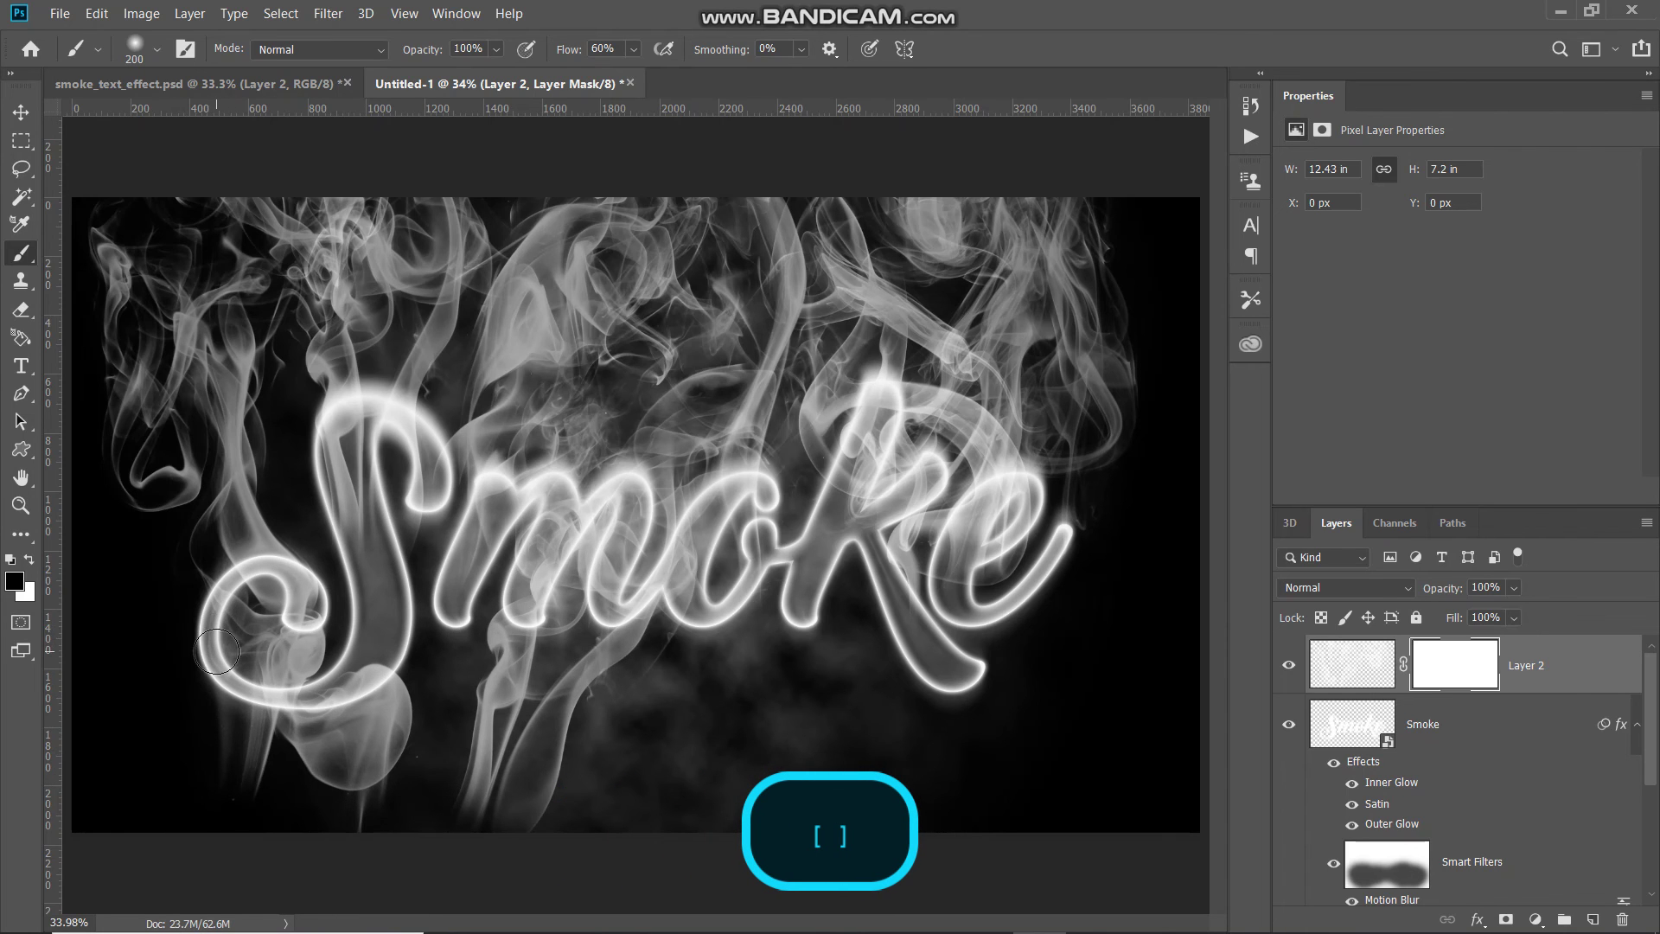
mouse_move(227, 640)
mouse_down()
mouse_move(233, 623)
mouse_move(300, 647)
mouse_move(255, 586)
mouse_move(212, 610)
mouse_up()
drag(251, 717, 341, 768)
- Enlarge the brush and mask out the smoke over and below the middle letters
key(bracketright)
key(bracketright)
key(bracketright)
key(bracketright)
key(bracketright)
key(bracketright)
key(bracketright)
mouse_move(460, 777)
mouse_down()
mouse_move(885, 773)
mouse_move(628, 715)
mouse_move(411, 734)
mouse_move(566, 608)
mouse_move(638, 618)
mouse_move(716, 596)
mouse_move(771, 657)
mouse_up()
- Mask out the smoke over the e and k with a smaller brush, undoing the last stroke above the k
key(bracketleft)
key(bracketleft)
key(bracketleft)
key(bracketleft)
key(bracketleft)
key(bracketleft)
key(bracketleft)
key(bracketleft)
key(bracketleft)
key(bracketleft)
mouse_move(990, 517)
mouse_down()
mouse_move(1007, 572)
mouse_move(1083, 524)
mouse_up()
drag(908, 566, 950, 507)
drag(855, 471, 853, 501)
drag(800, 371, 803, 422)
key(ctrl+z)
- Touch up the mask over the k and S with the brush at 150 px and 250 px, and compare the smoke with the mask off and on
key(bracketleft)
key(bracketleft)
key(bracketleft)
key(bracketleft)
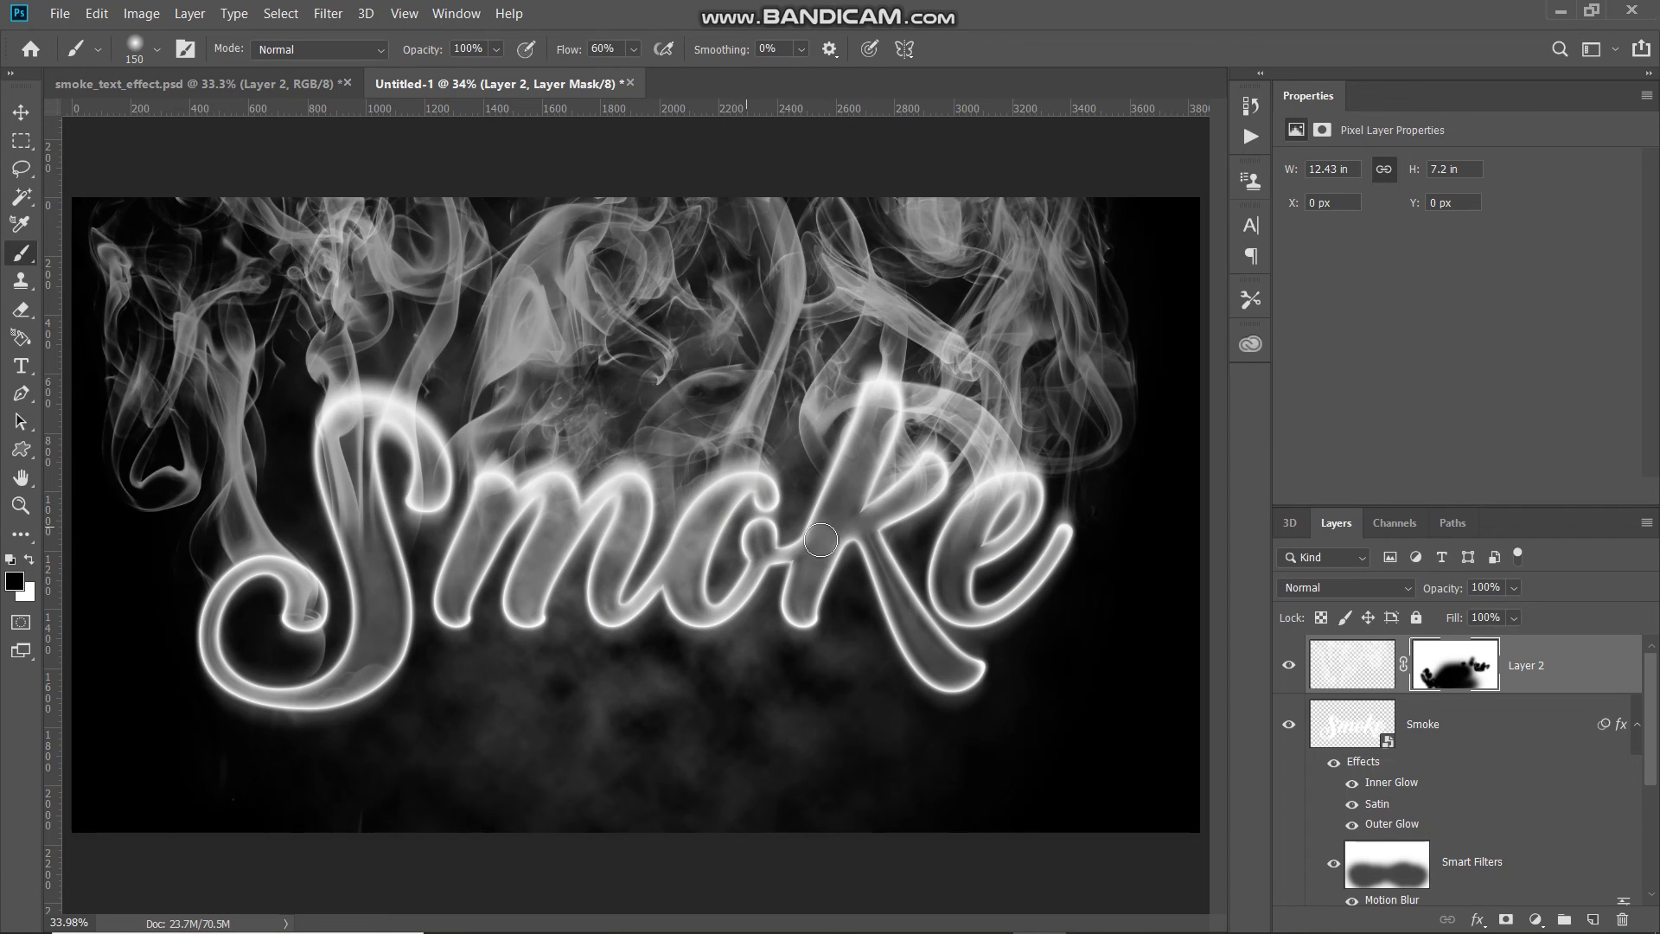
key(bracketright)
key(bracketright)
key(bracketright)
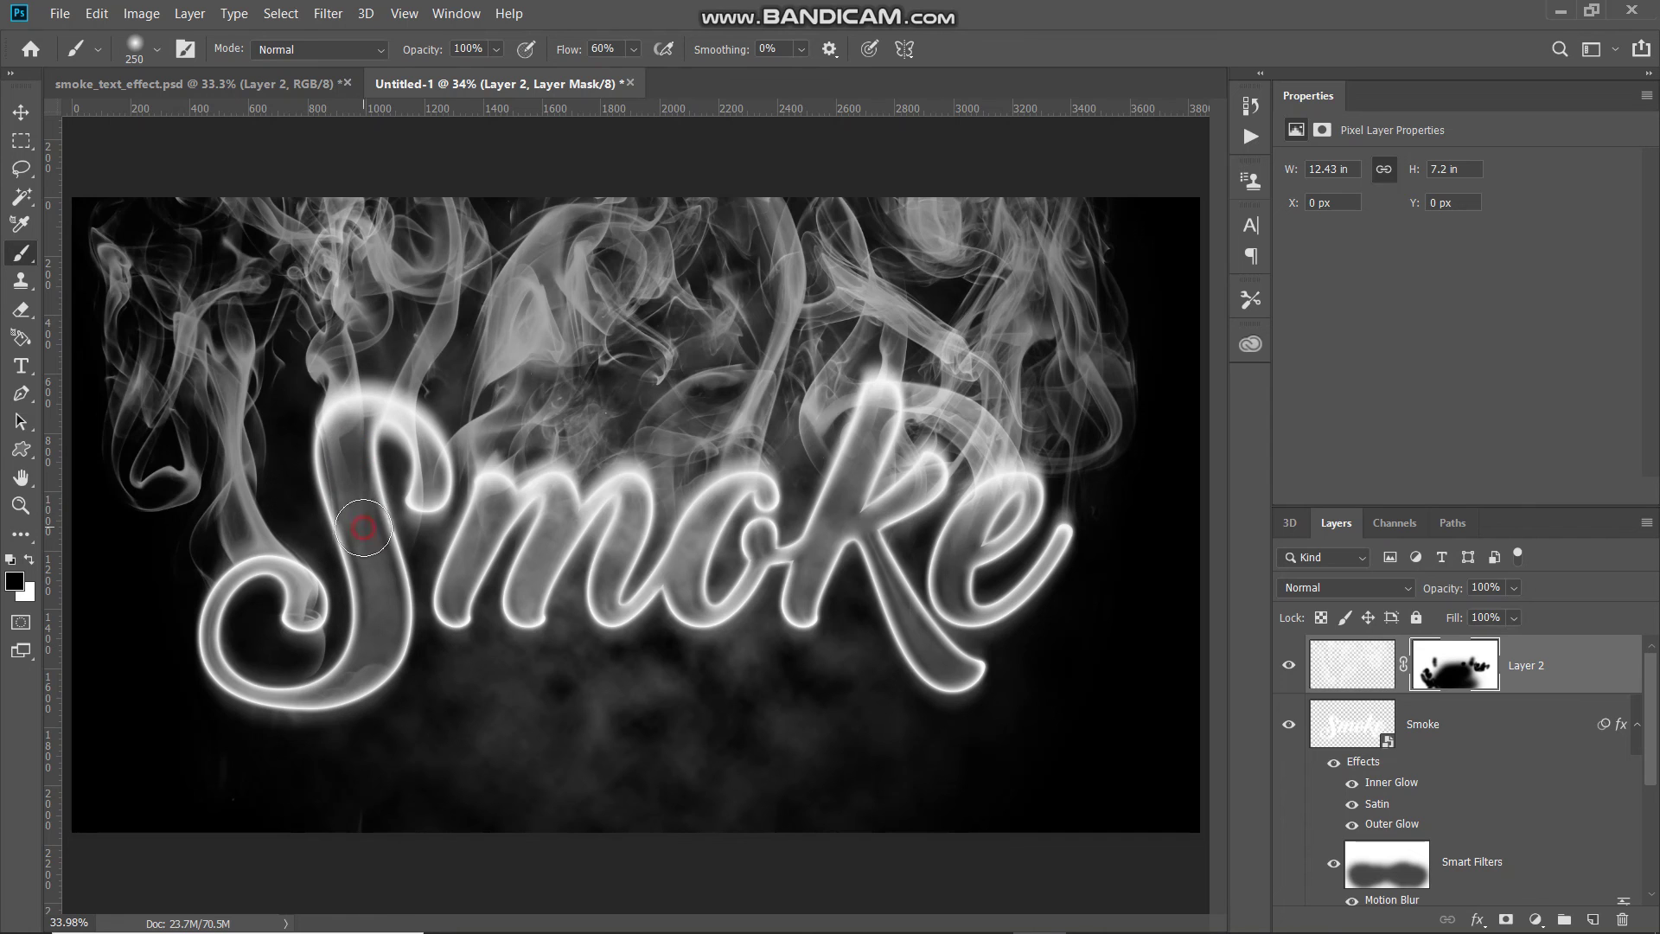
key(bracketright)
key(bracketright)
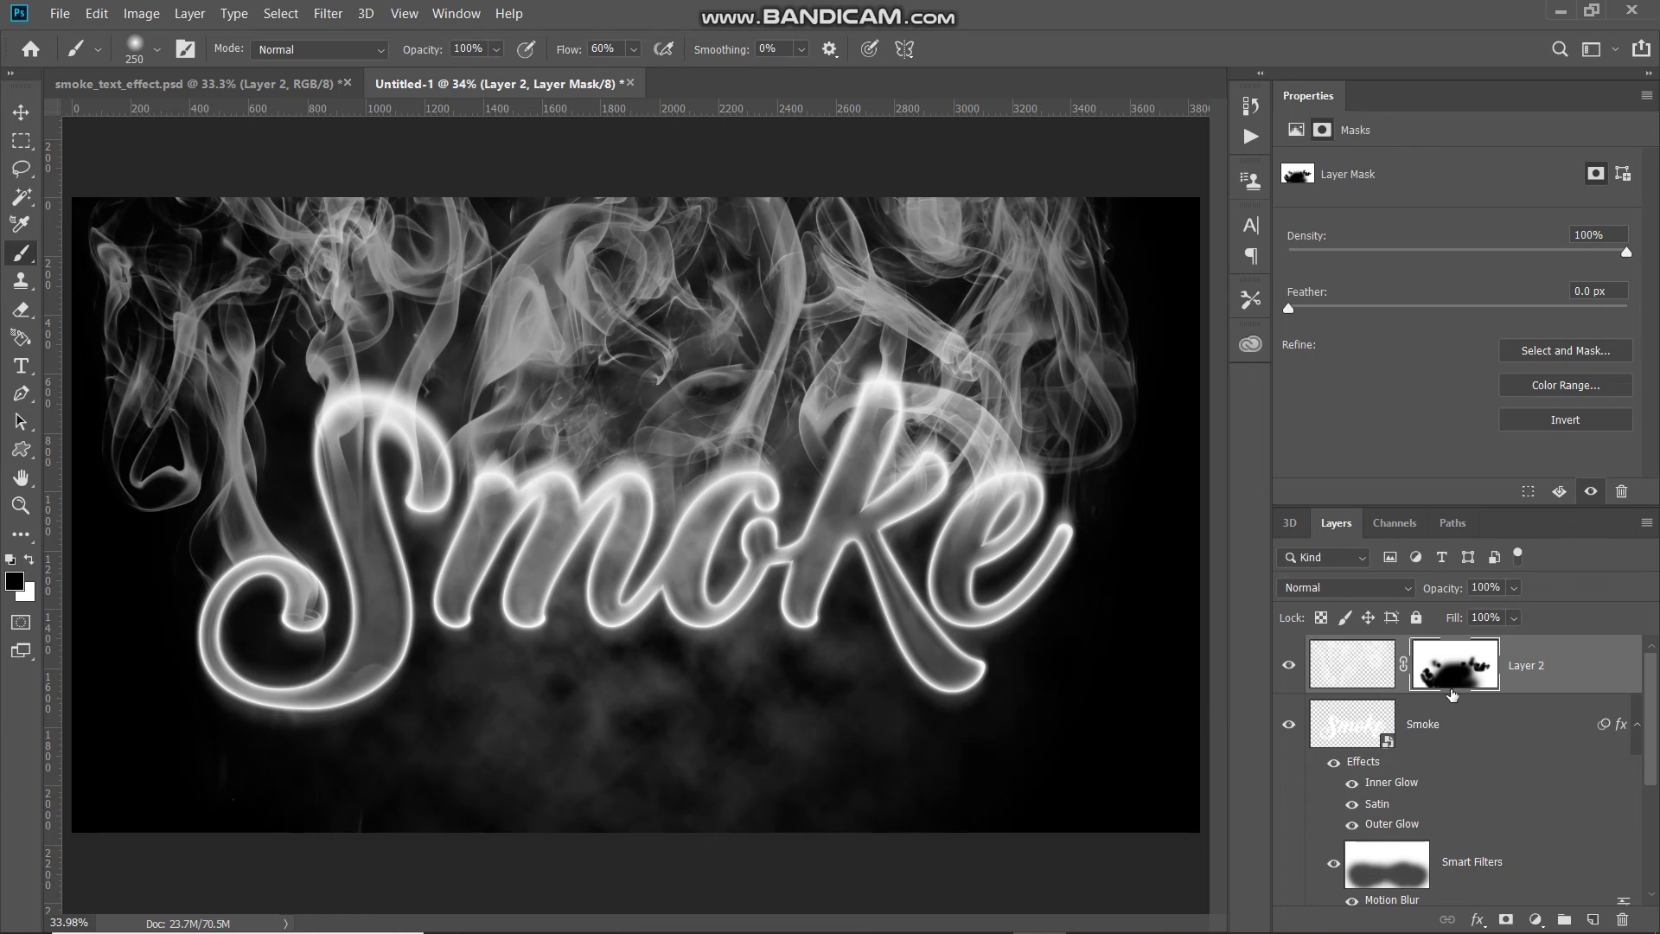
shift+click(1459, 676)
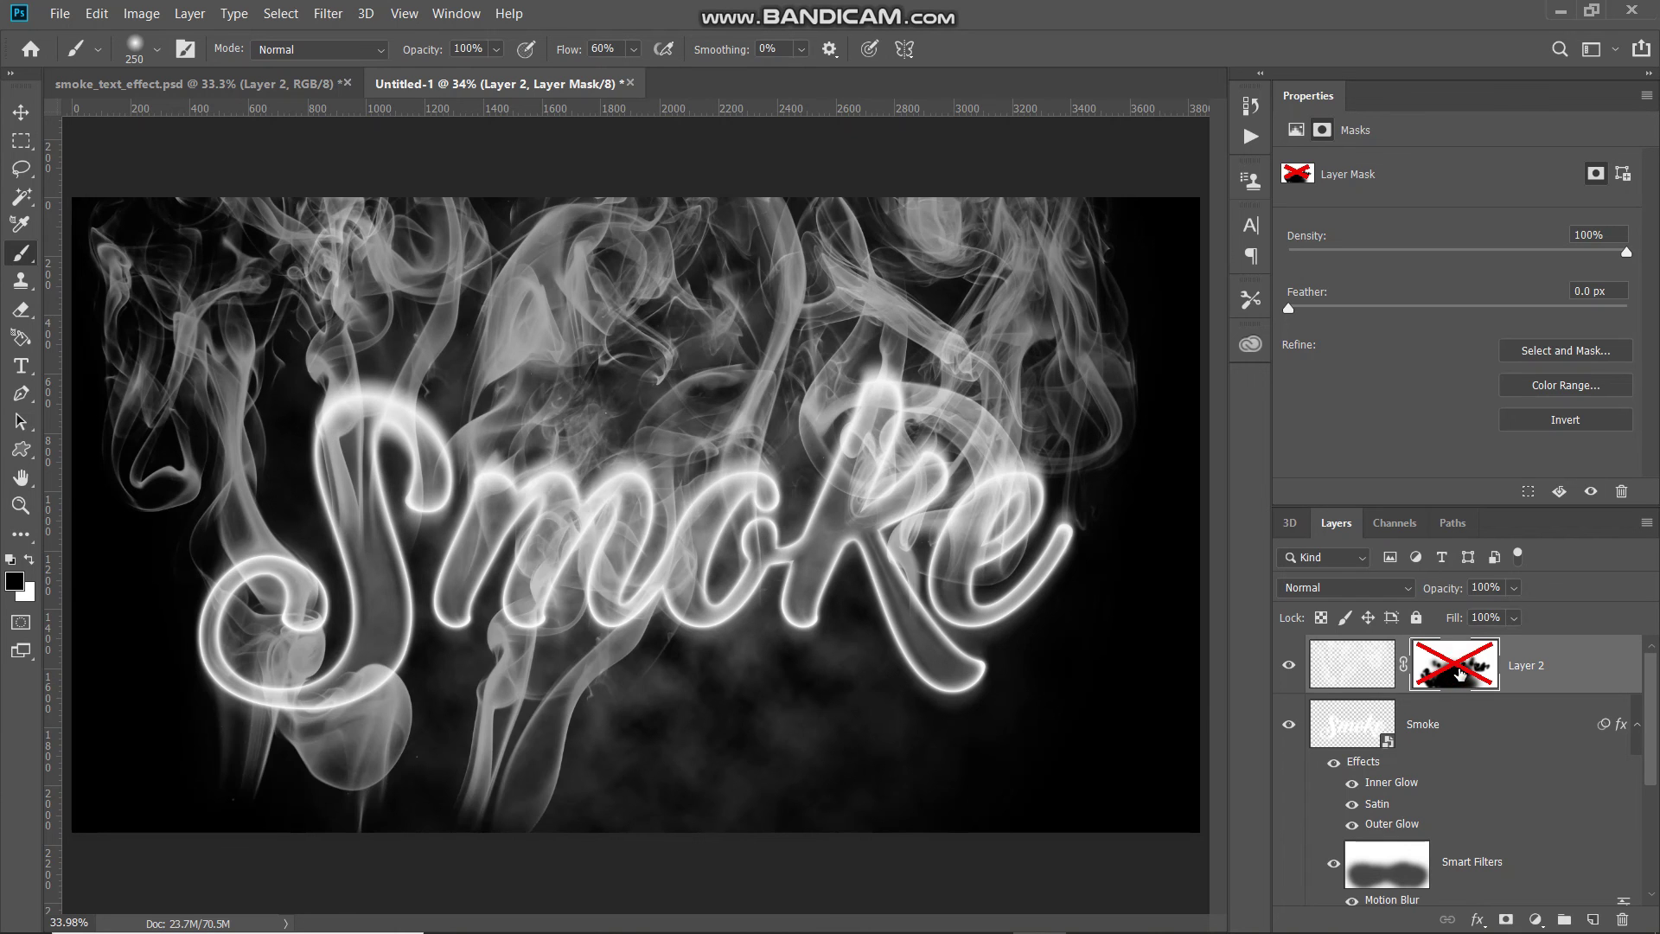
shift+click(1459, 676)
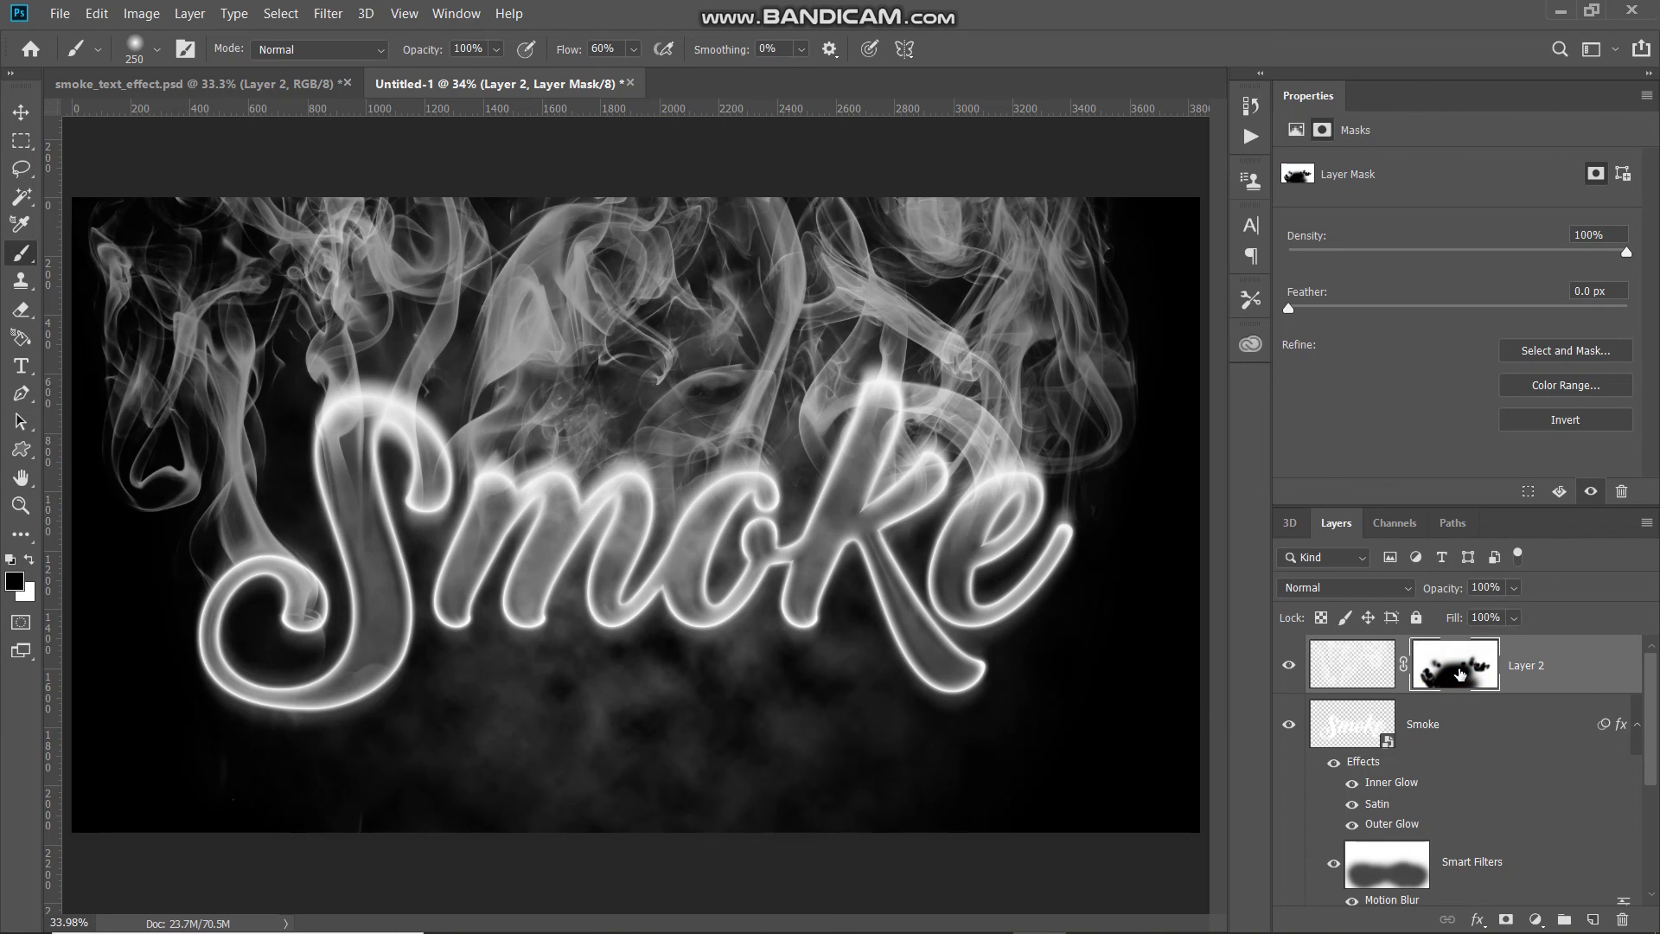